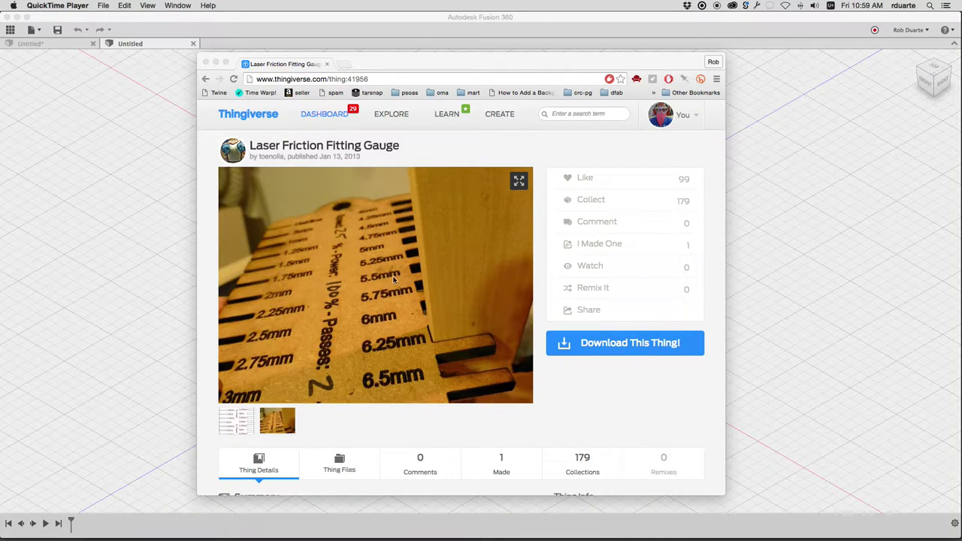
- Bring the empty Fusion 360 design window to the front
left_click(463, 17)
- Start a new sketch on the horizontal XY ground plane
left_click(317, 76)
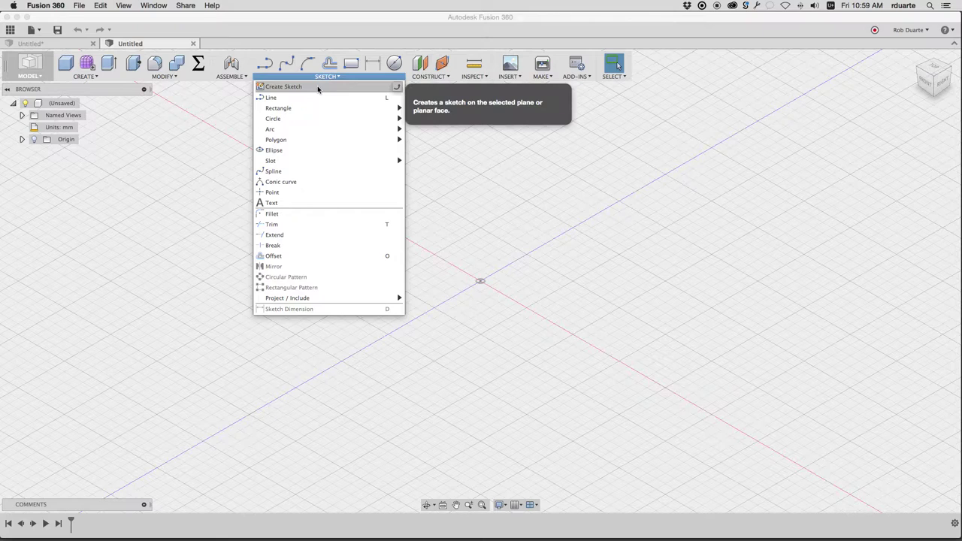
left_click(318, 87)
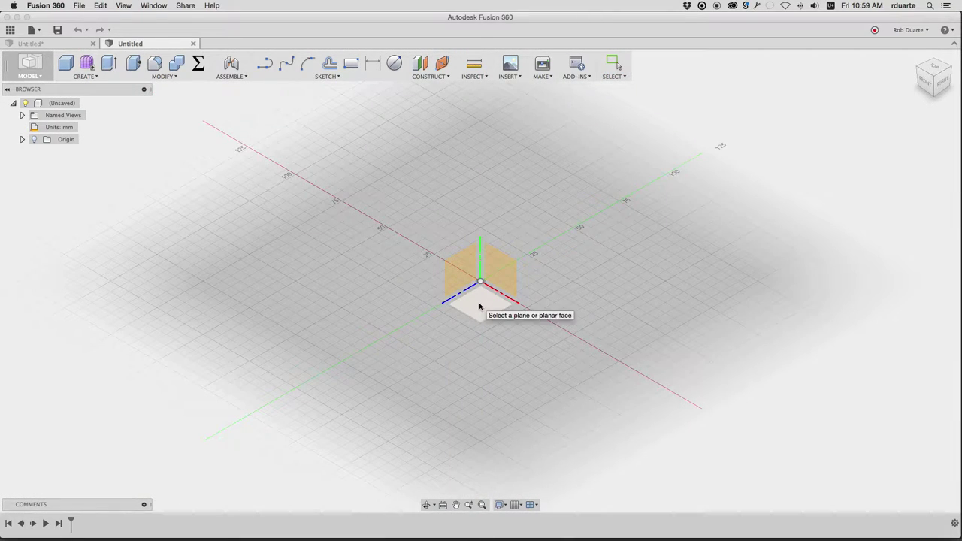
left_click(479, 306)
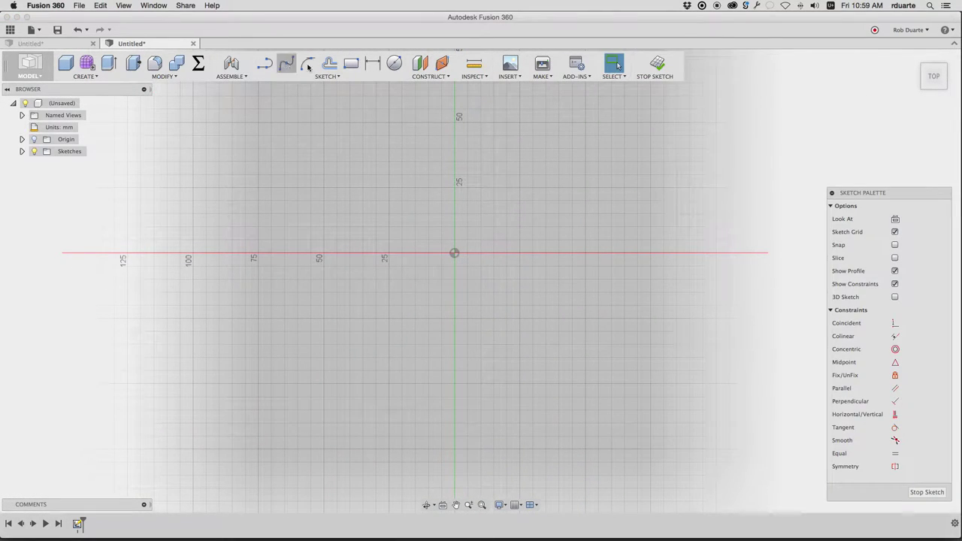
- Draw a large plate rectangle from the origin and a narrow slot rectangle across its top edge
left_click(351, 63)
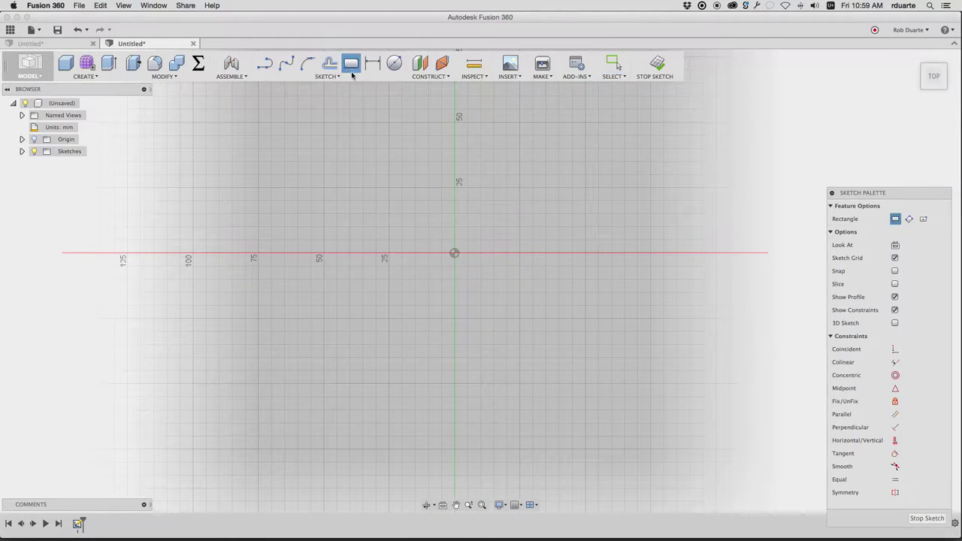
left_click(455, 253)
left_click(750, 427)
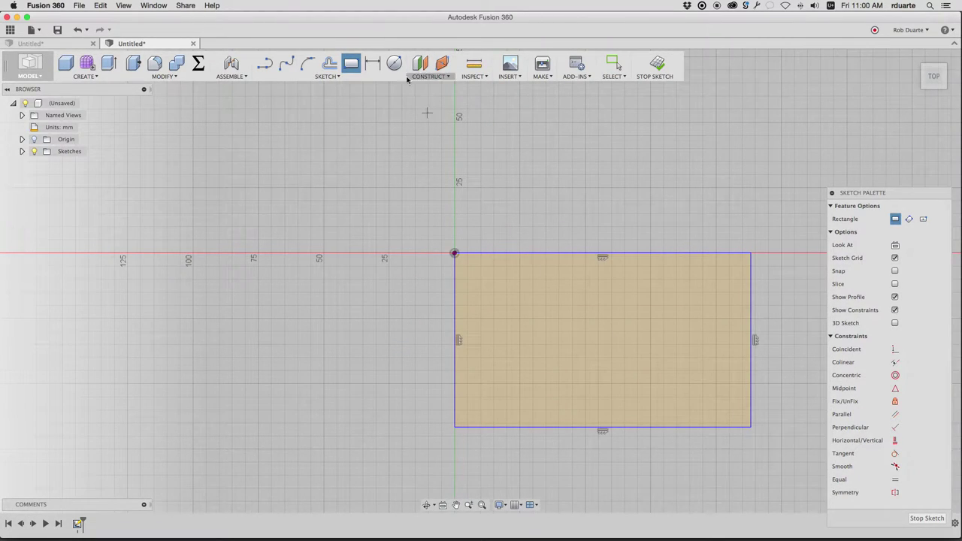
left_click(467, 241)
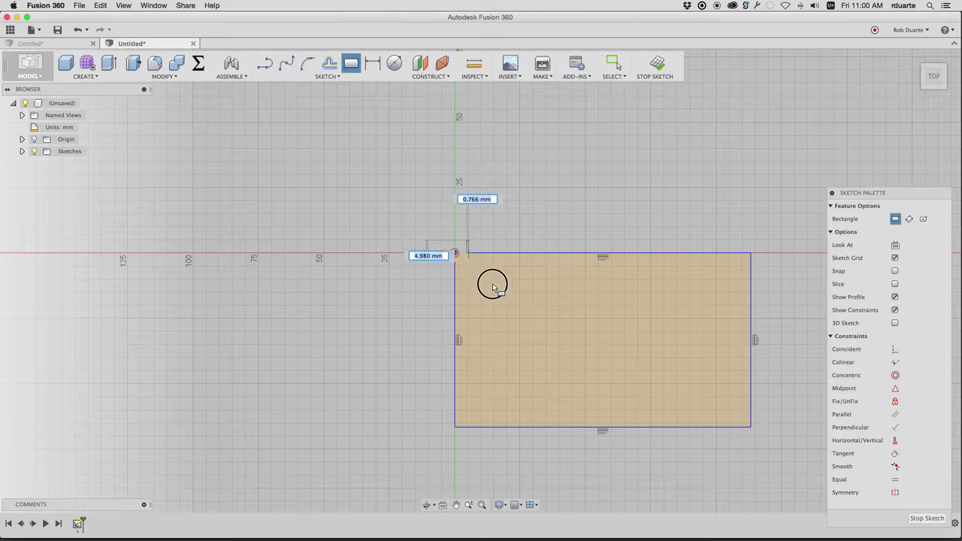
left_click(491, 315)
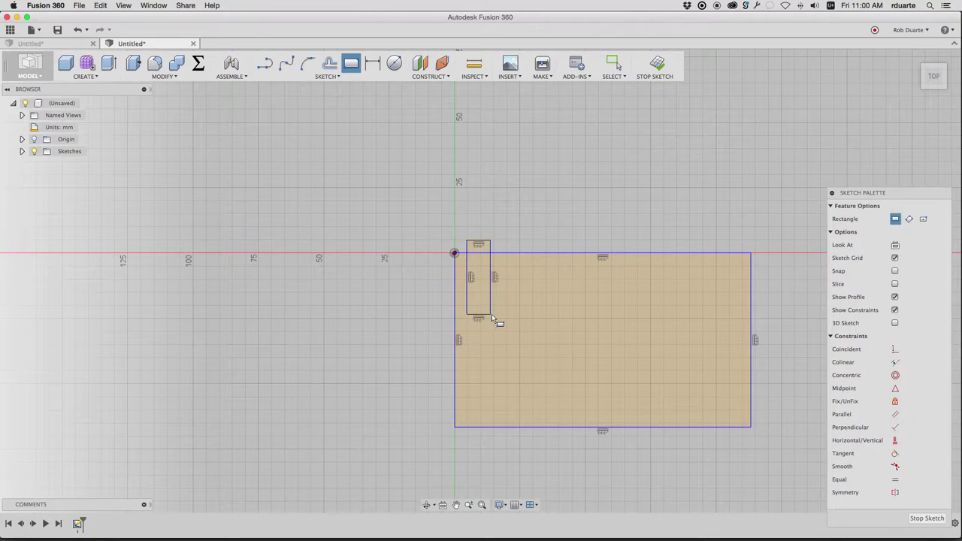
scroll(493, 265, "up", 2)
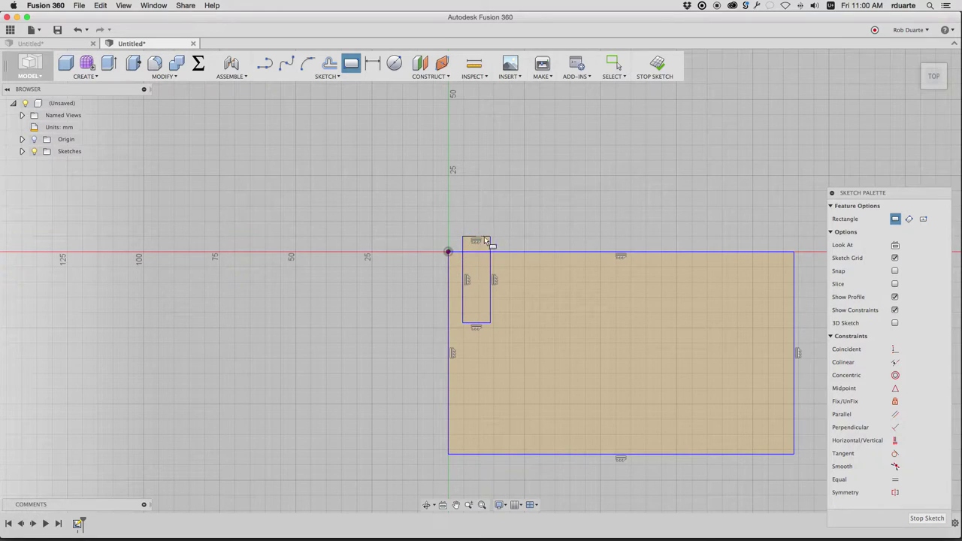
left_click(374, 66)
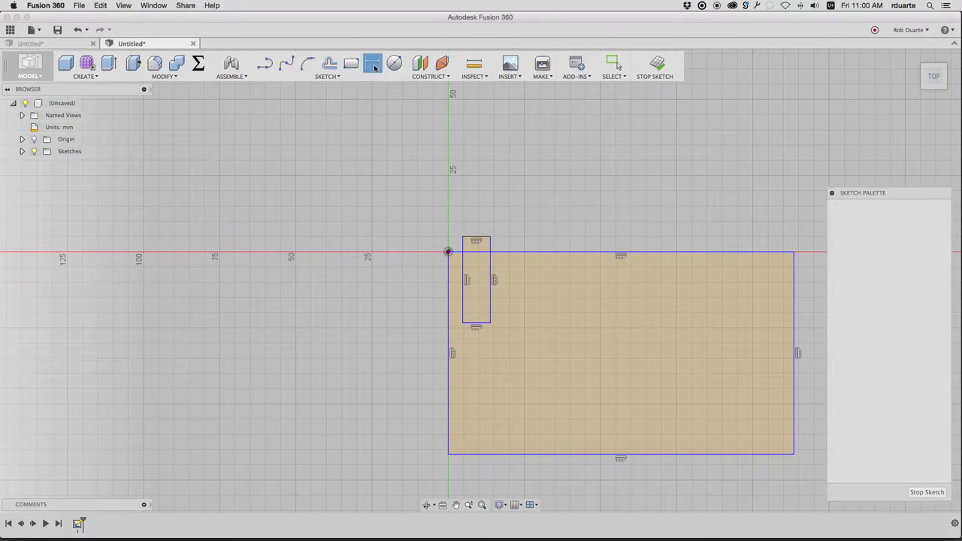
- Dimension the slot's width as 3.175 mm
left_click(470, 241)
left_click(472, 213)
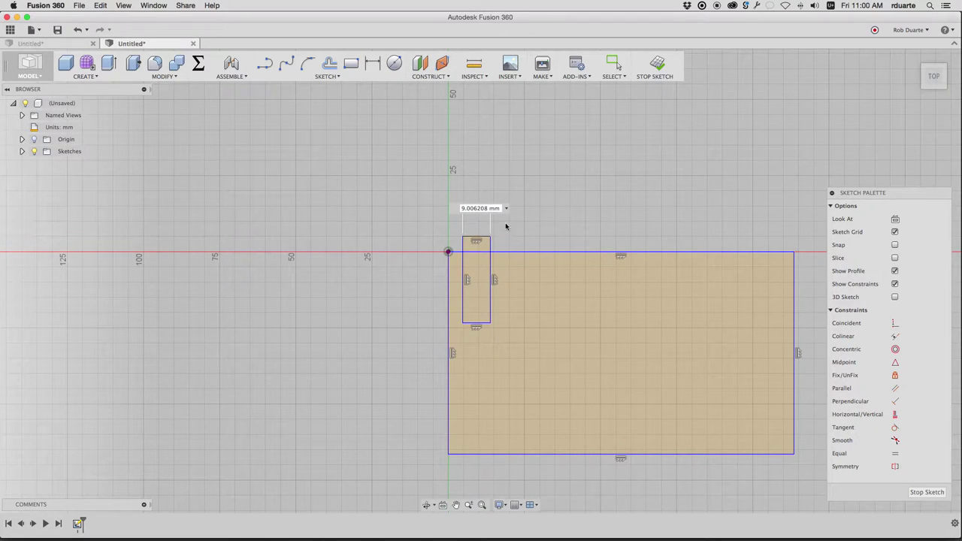
type("3.")
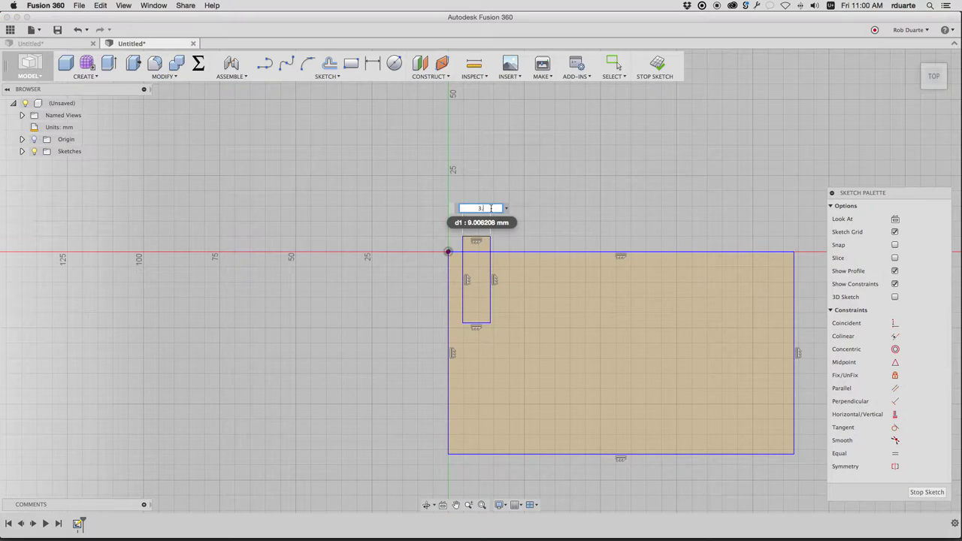
type("175")
key("Return")
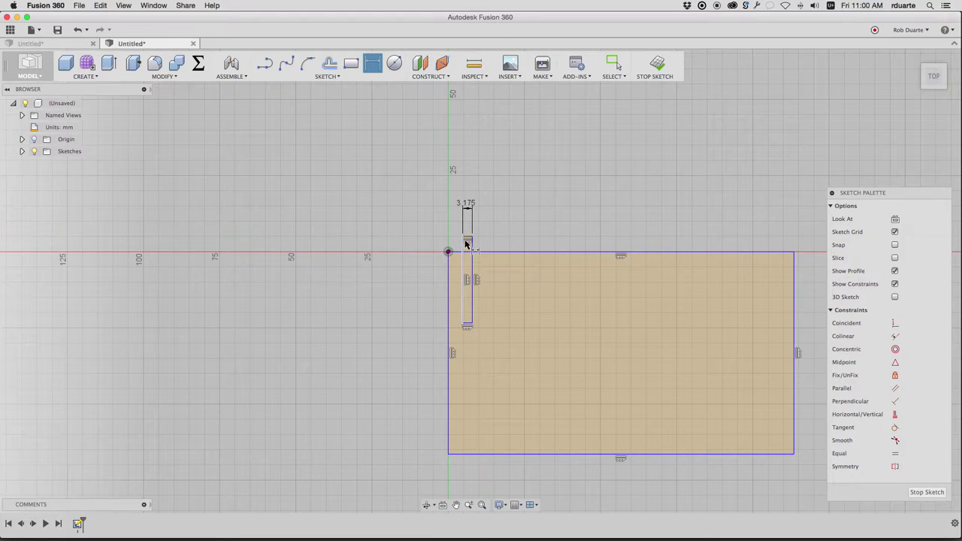
- Dimension the slot's bottom 15 mm below the plate's top edge and move the label beside it
scroll(465, 244, "up", 1)
scroll(467, 242, "up", 3)
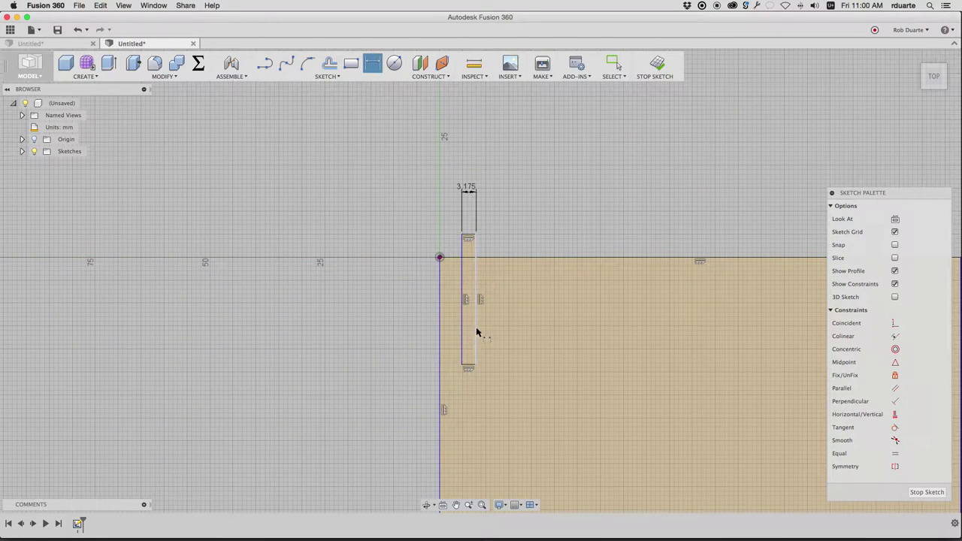
left_click(494, 258)
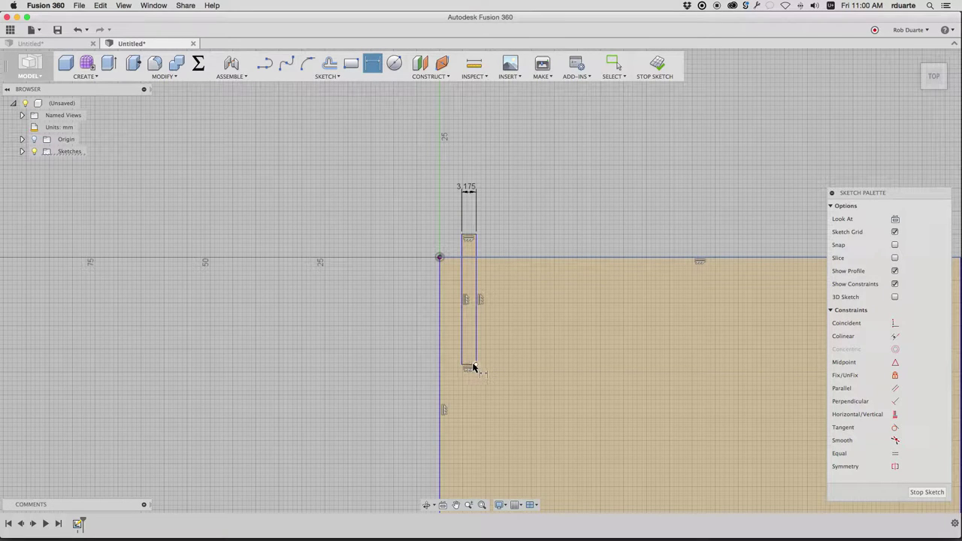
scroll(469, 367, "up", 1)
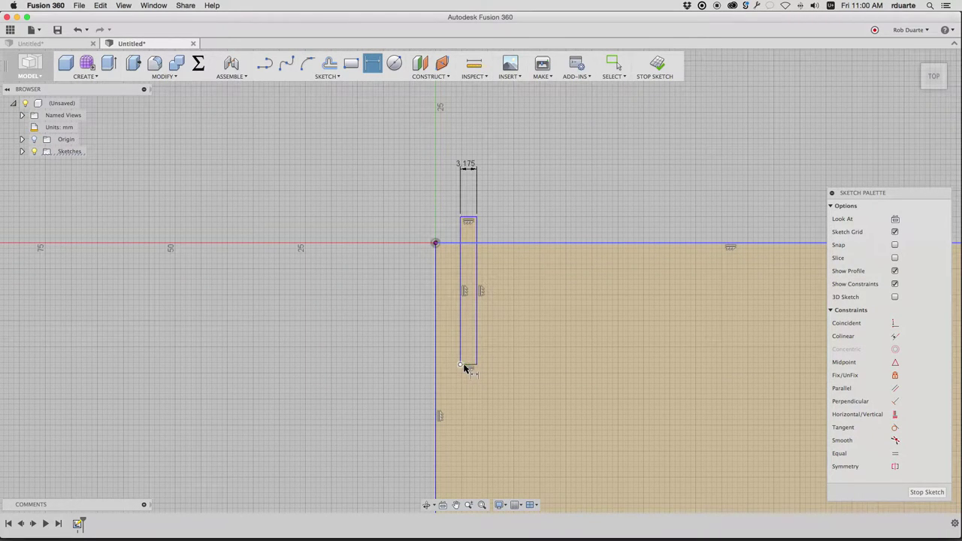
scroll(468, 367, "up", 4)
left_click(467, 365)
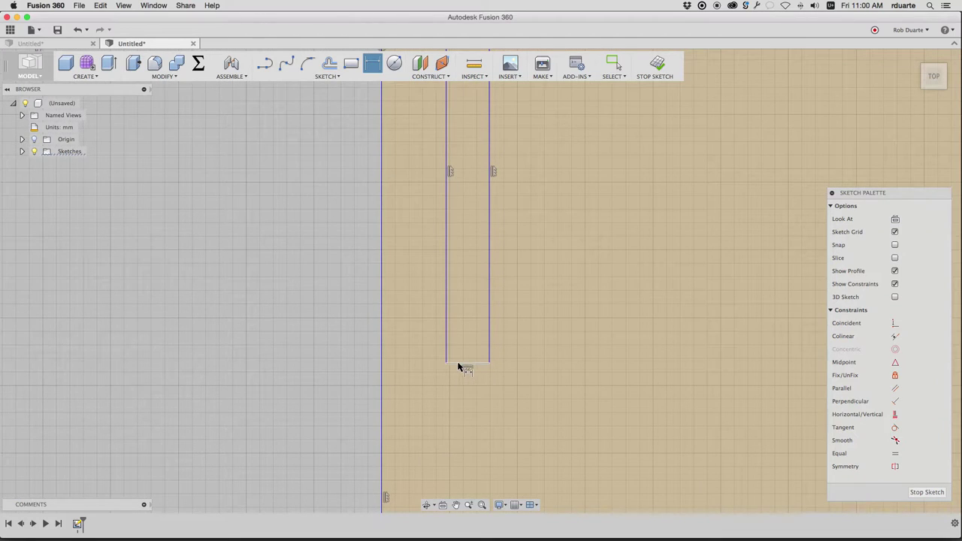
left_click(292, 357)
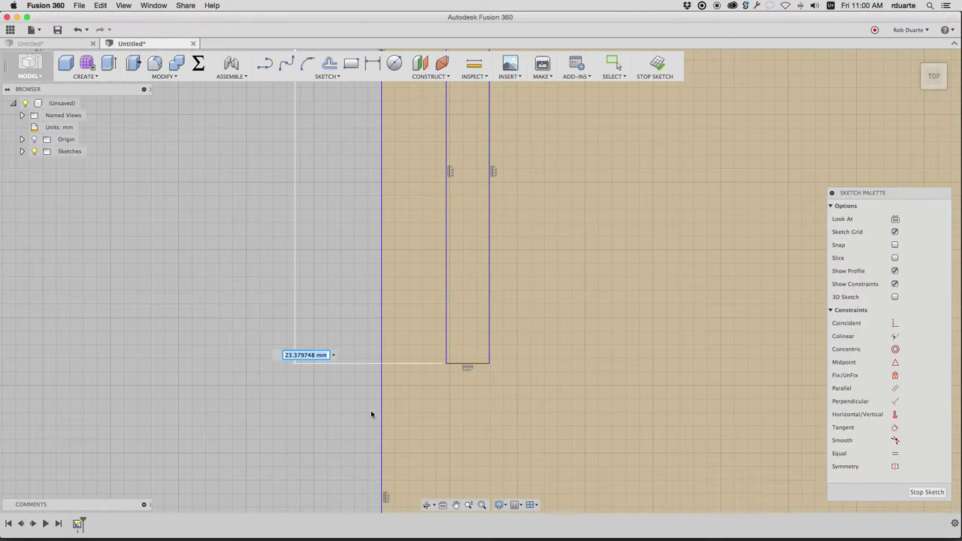
type("15")
key("Return")
scroll(380, 410, "down", 2)
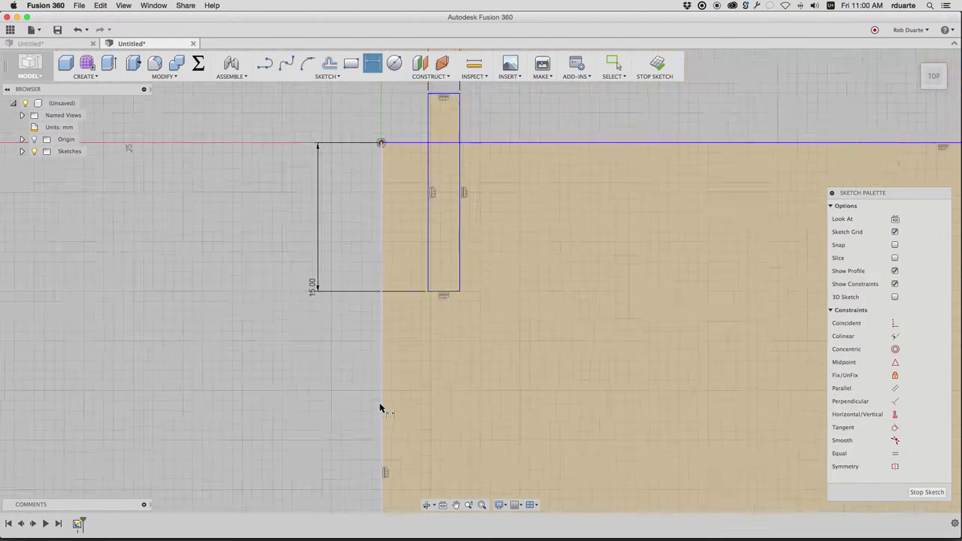
scroll(380, 409, "down", 2)
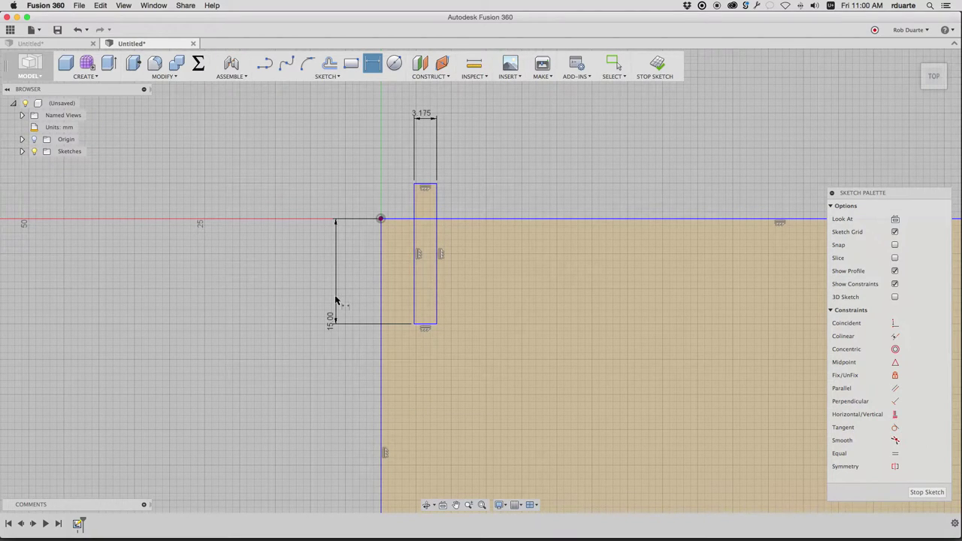
left_click_drag(331, 319, 399, 275)
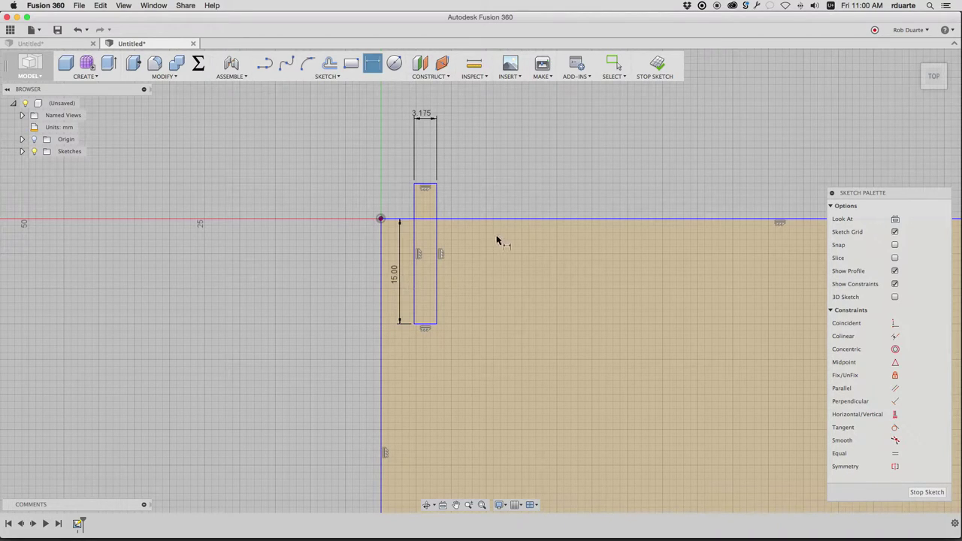
- Delete and restore the 3.175 width dimension, then shift the slot slightly right
left_click(425, 115)
key("Delete")
left_click(425, 184)
left_click(425, 150)
key("Return")
key("Escape")
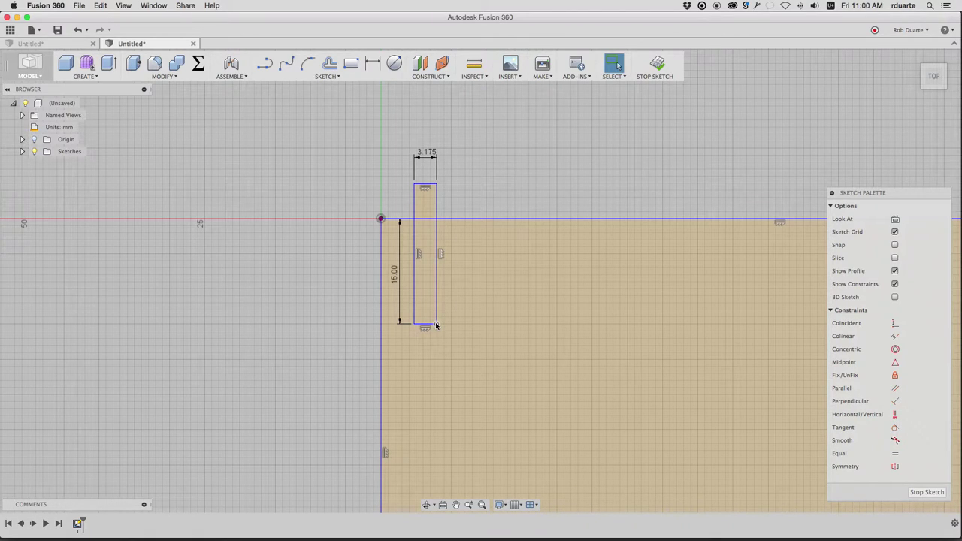
mouse_move(438, 272)
left_mouse_down()
mouse_move(475, 271)
mouse_move(436, 276)
left_mouse_up()
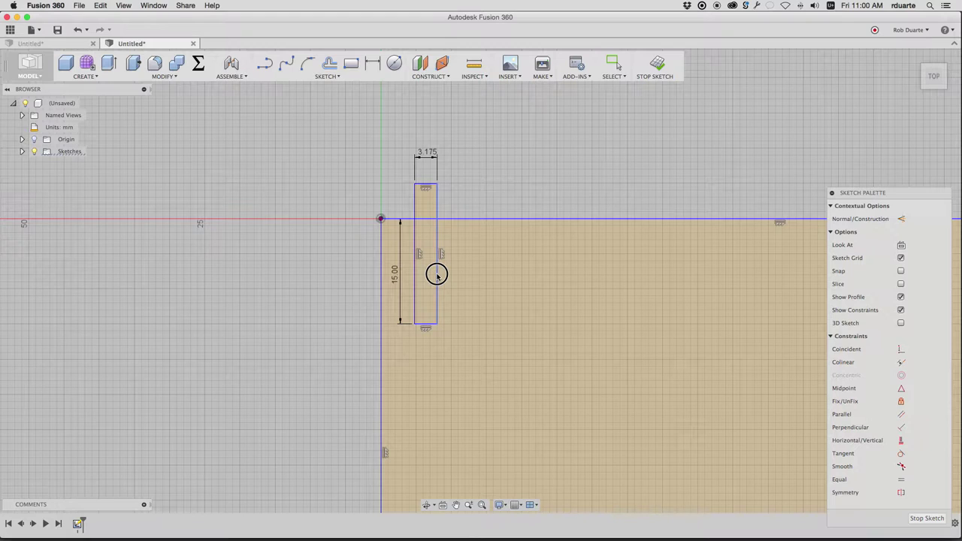
key("Escape")
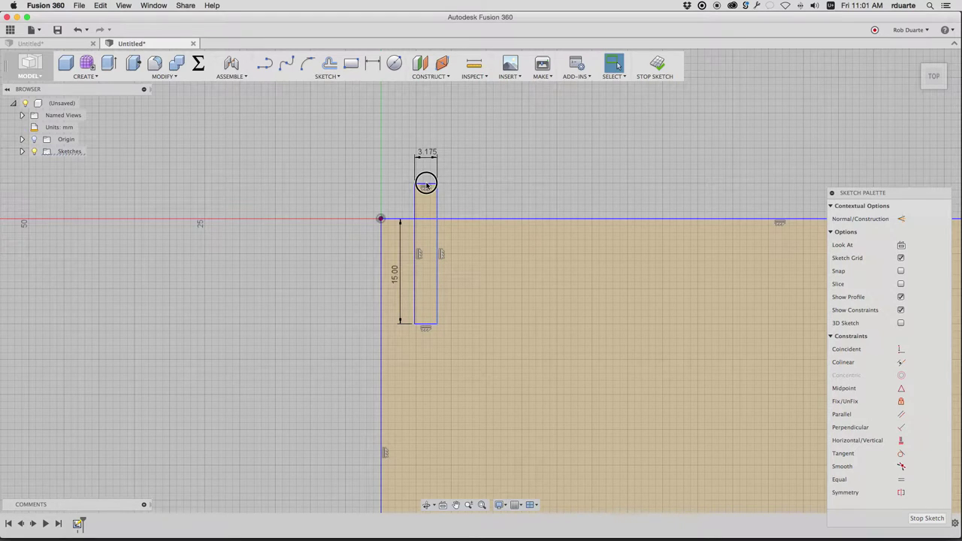
- Shorten the slot from its top edge and dimension that edge 1 mm above the plate edge
mouse_move(427, 184)
left_mouse_down()
mouse_move(426, 239)
mouse_move(428, 193)
mouse_move(425, 204)
left_mouse_up()
key("d")
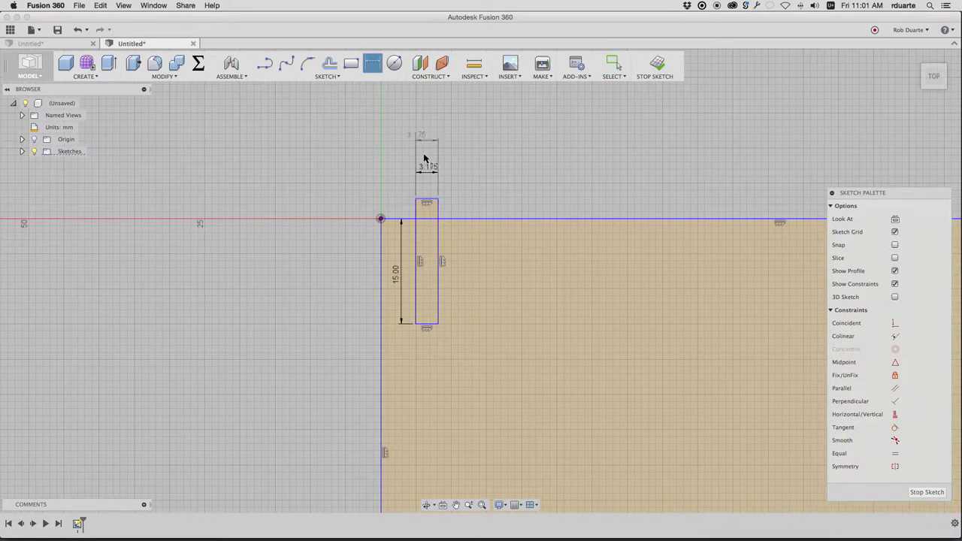
left_click(427, 203)
left_click(405, 218)
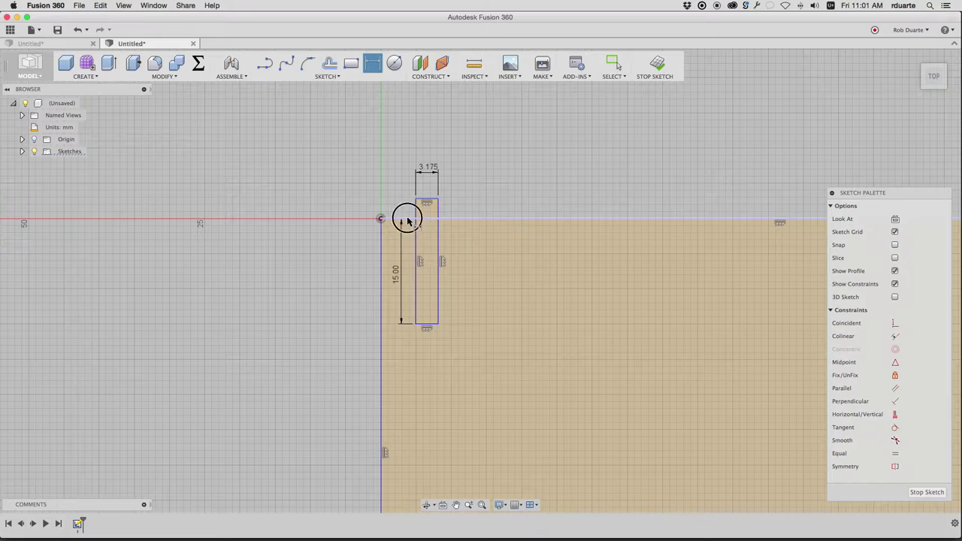
left_click(400, 209)
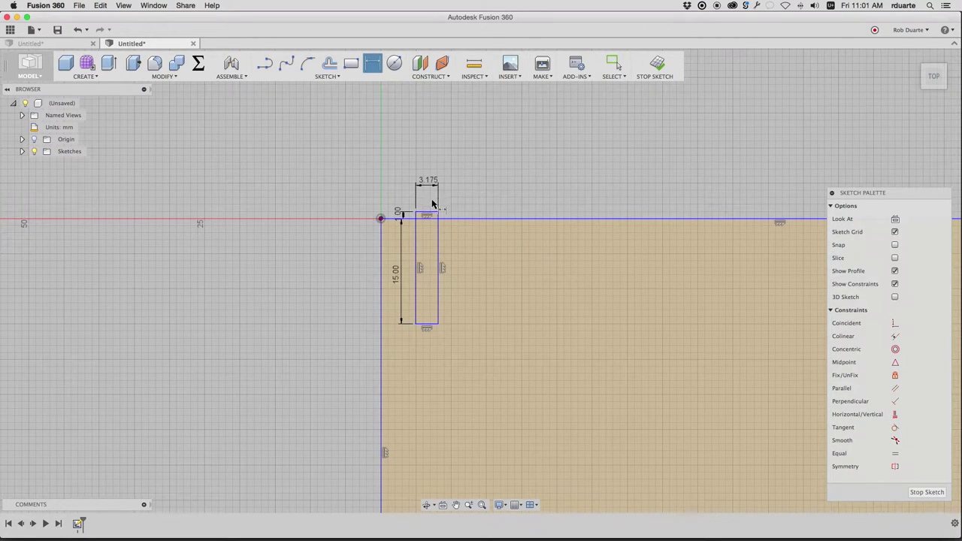
key("Escape")
- Nudge the slot rectangle further right and begin dimensioning its left edge
left_click(428, 213)
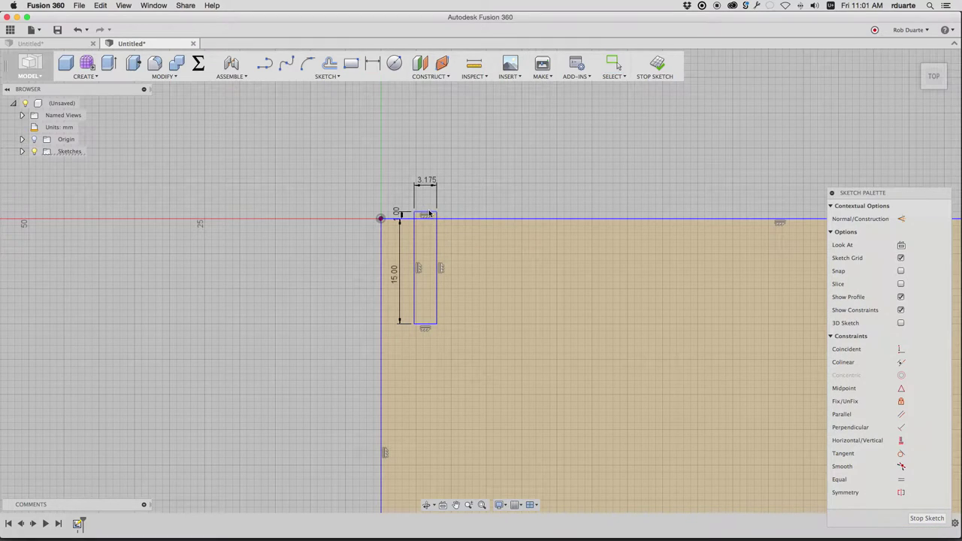
left_click_drag(430, 214, 439, 215)
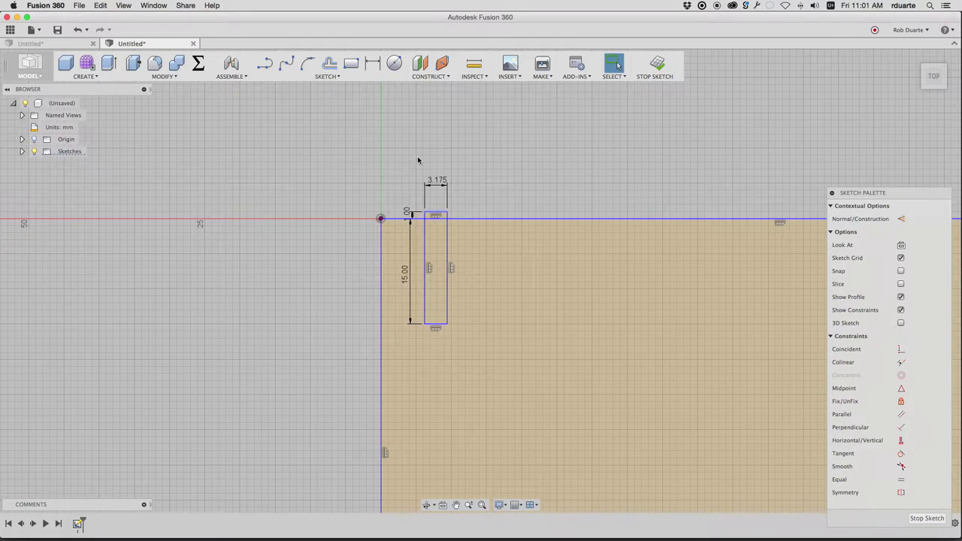
left_click(372, 64)
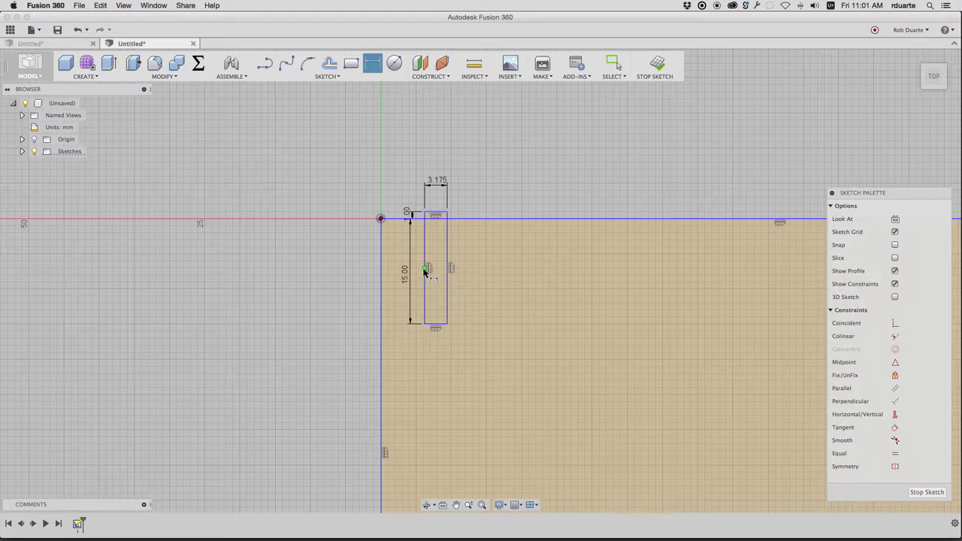
left_click(424, 272)
key("Escape")
left_click(425, 305)
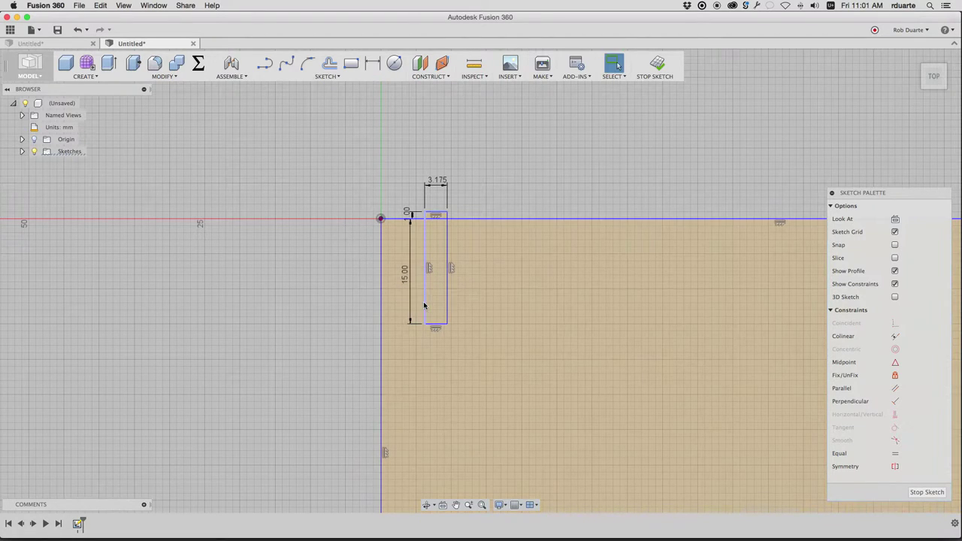
left_click(400, 163)
- Attempt a dimension between the slot's left edge and the plate's left edge, cancelling twice
left_click(371, 65)
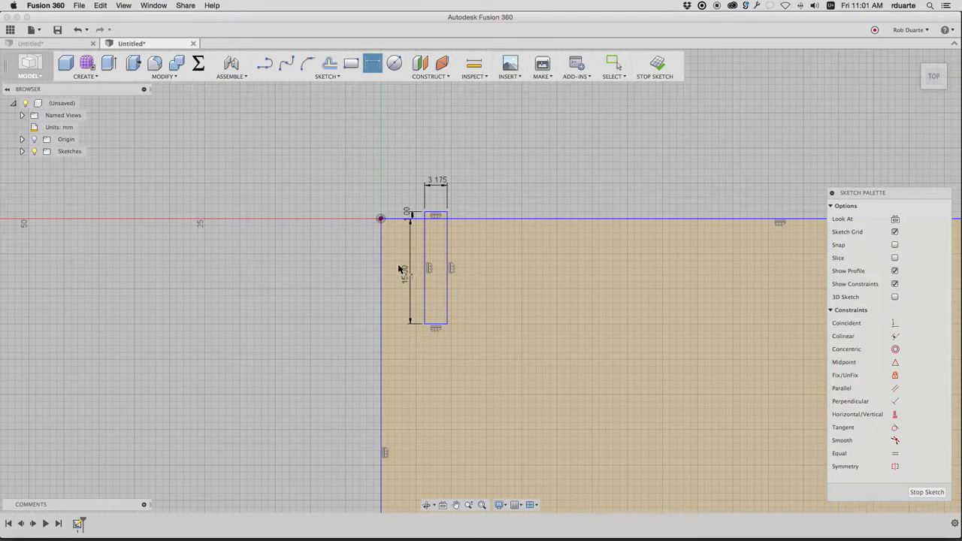
left_click(426, 301)
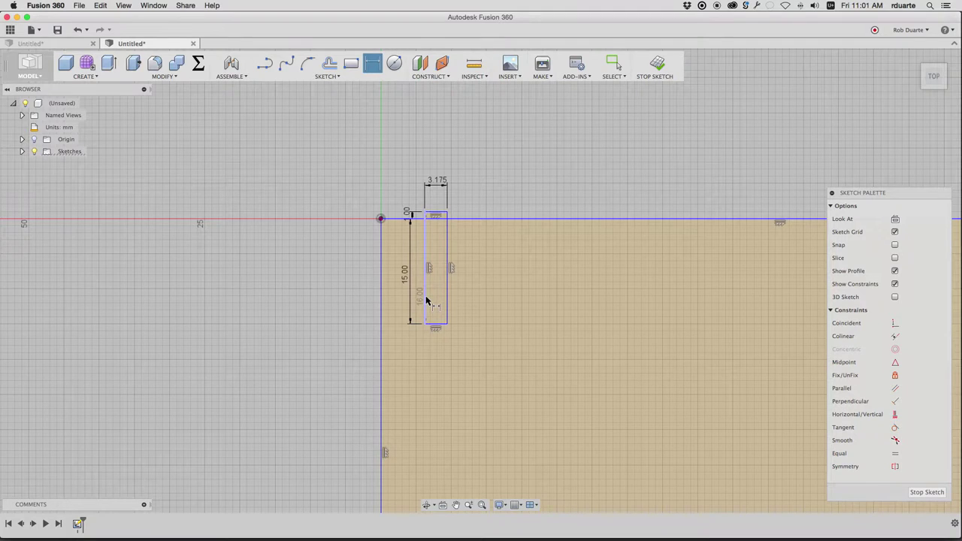
left_click(382, 301)
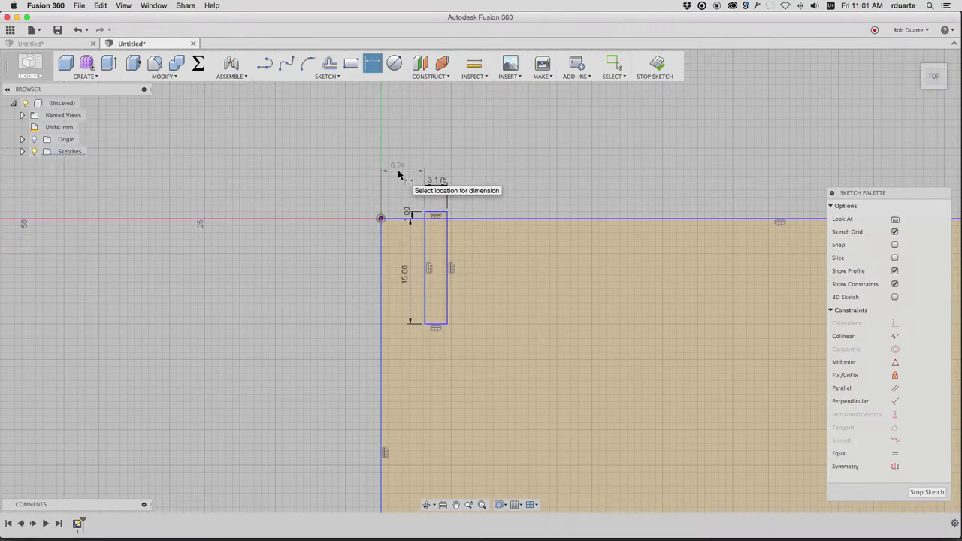
key("Escape")
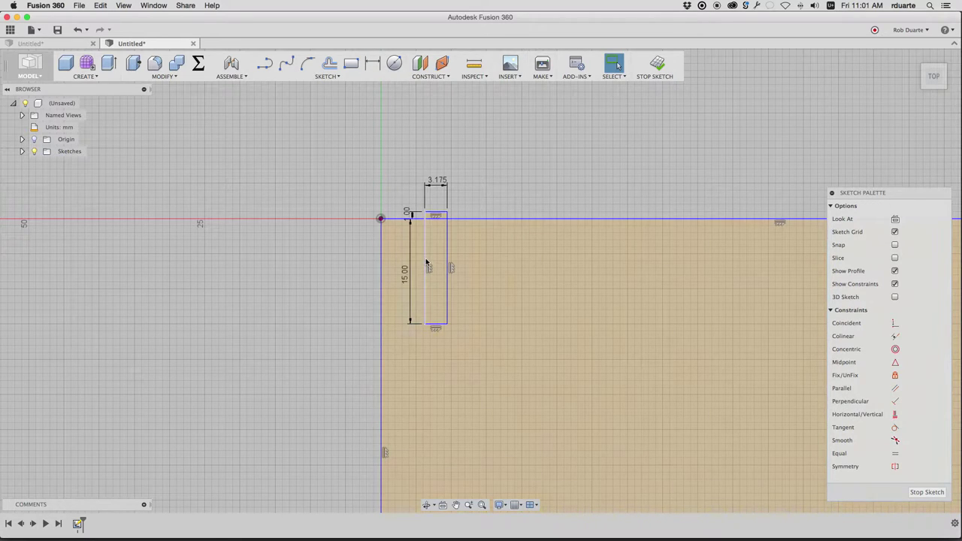
left_click(426, 263)
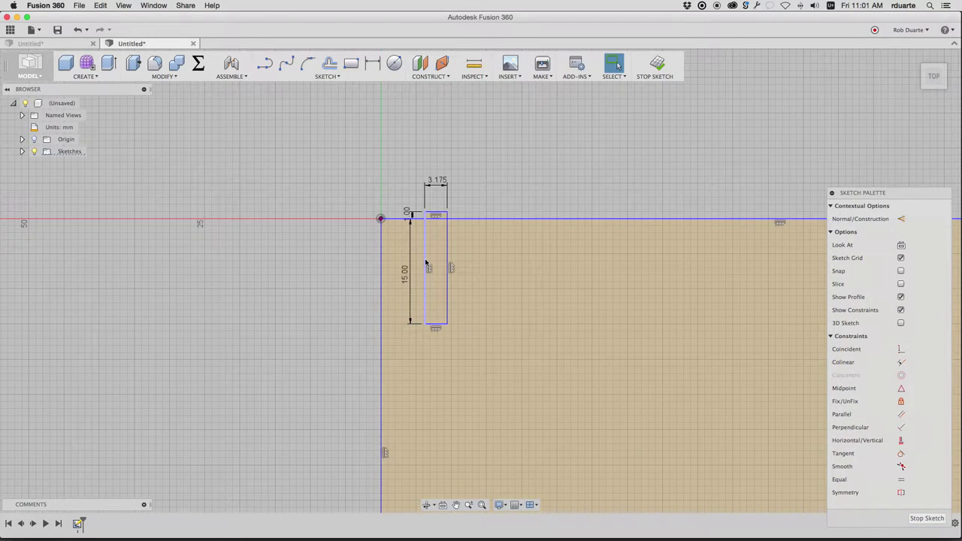
left_click(370, 67)
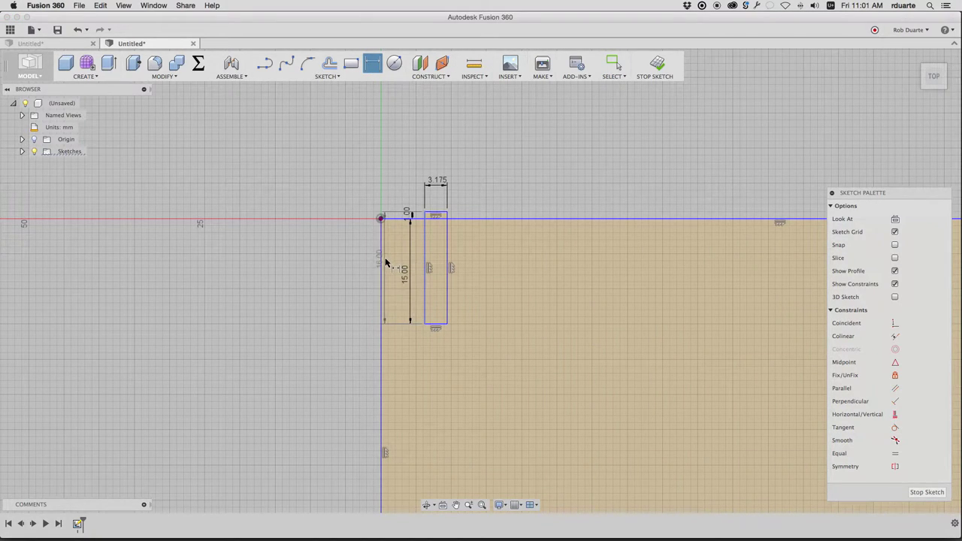
left_click(381, 264)
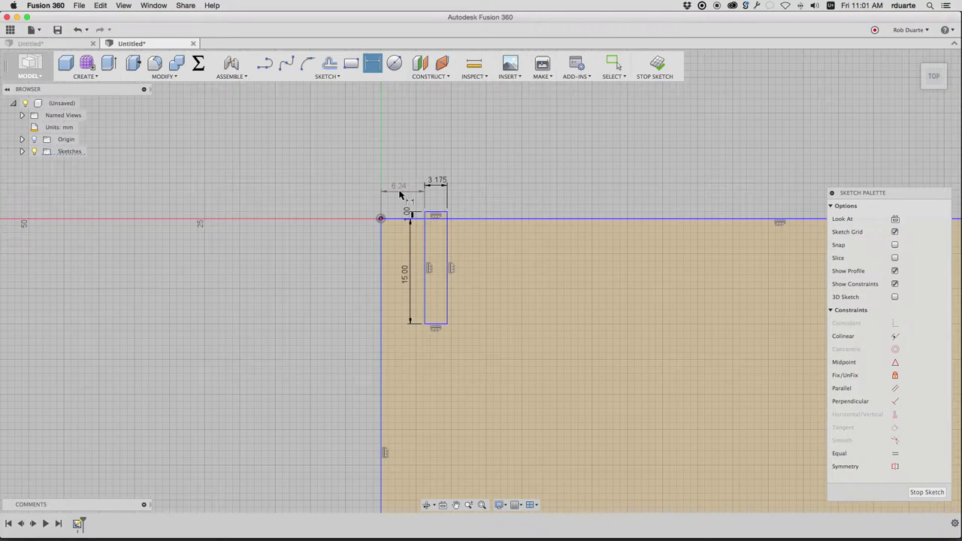
key("Escape")
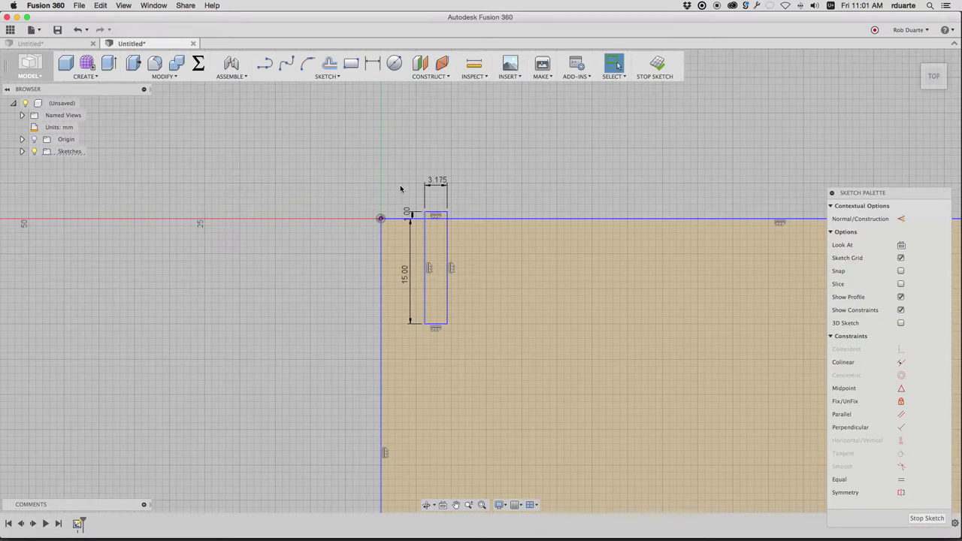
left_click(386, 163)
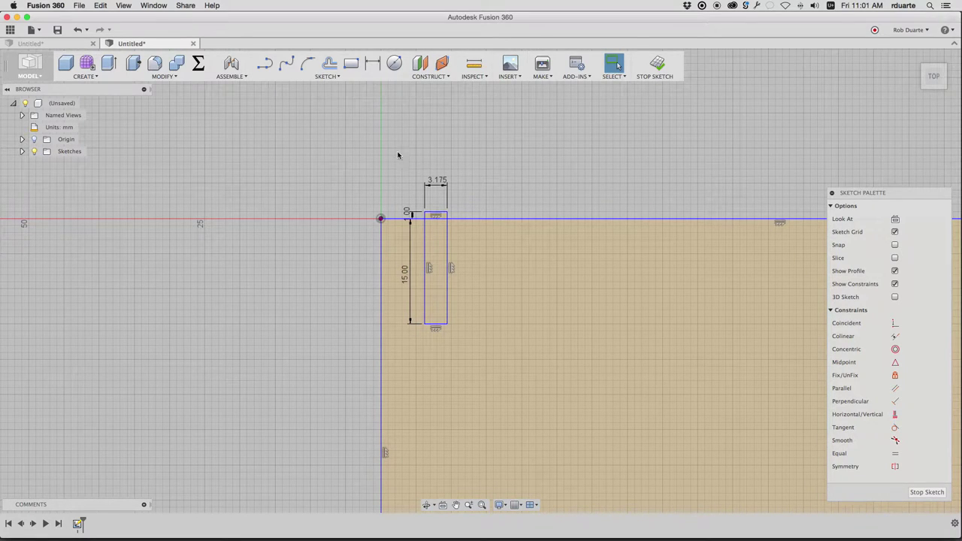
- Dimension the slot's left edge 5 mm from the plate's left edge
left_click(373, 66)
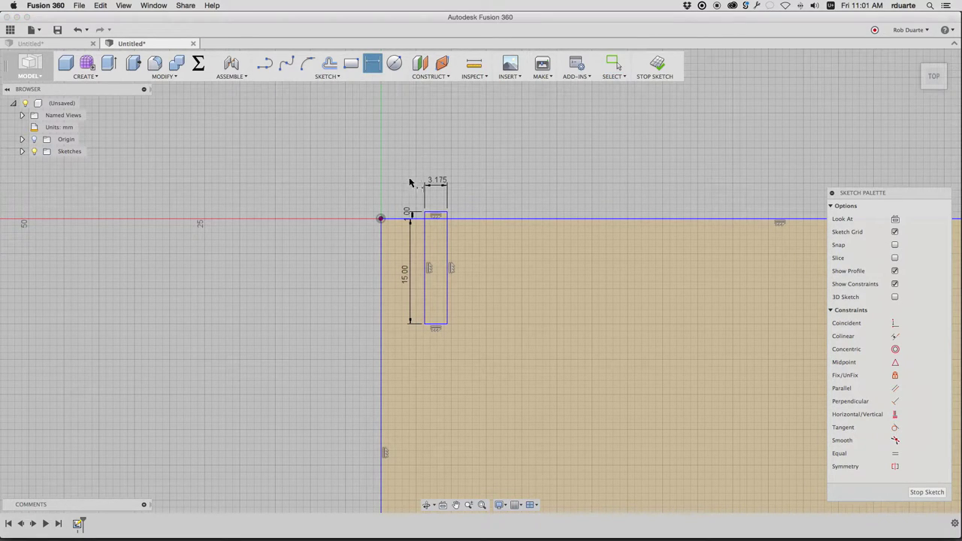
left_click(423, 258)
left_click(383, 263)
left_click(411, 348)
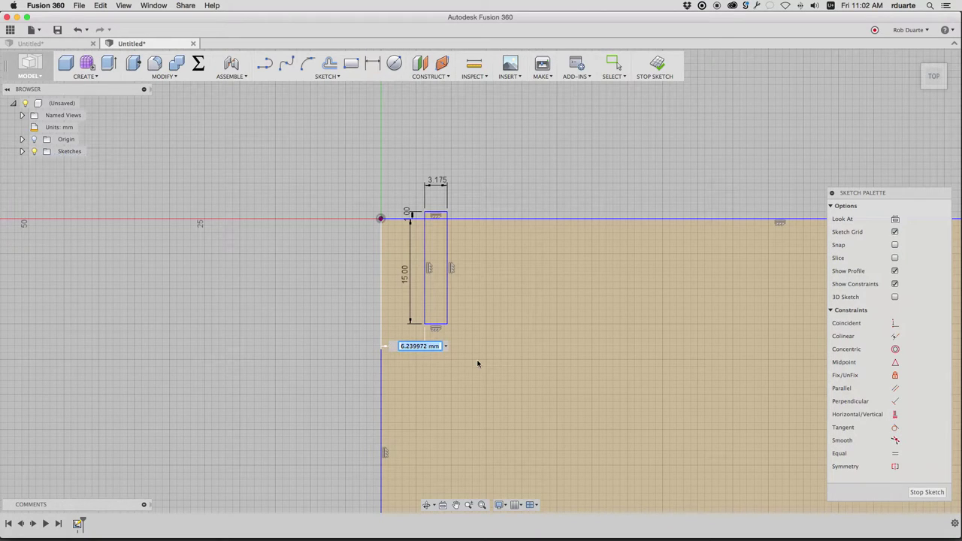
type("5")
key("Return")
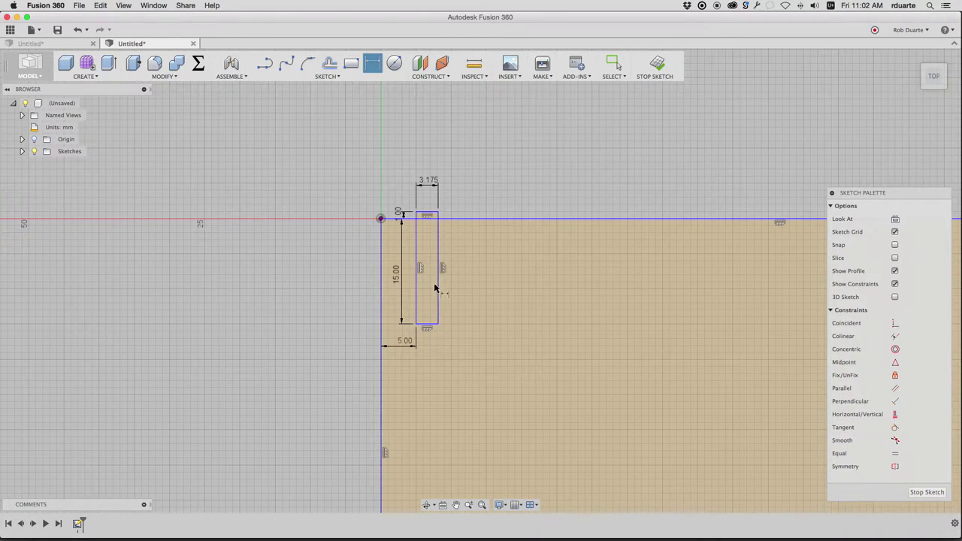
scroll(466, 192, "down", 4)
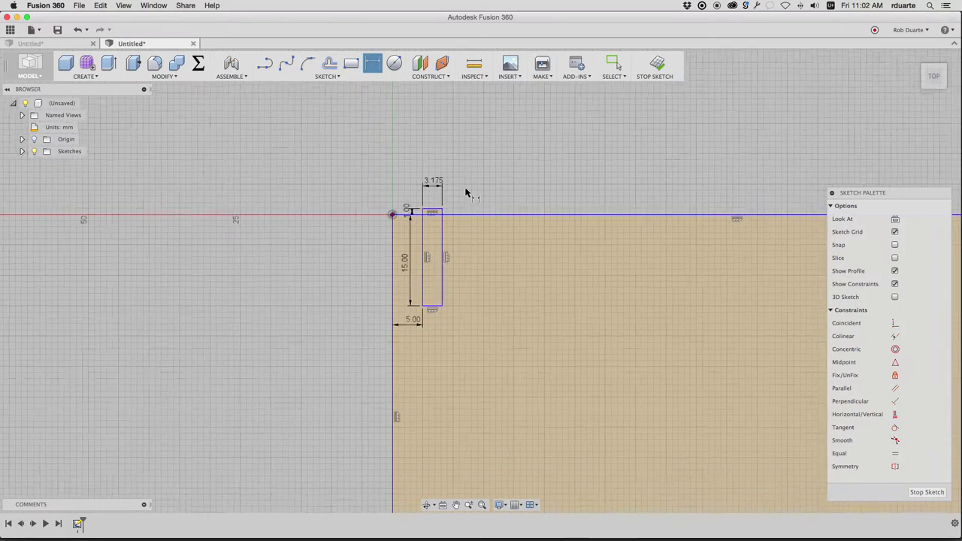
key("Escape")
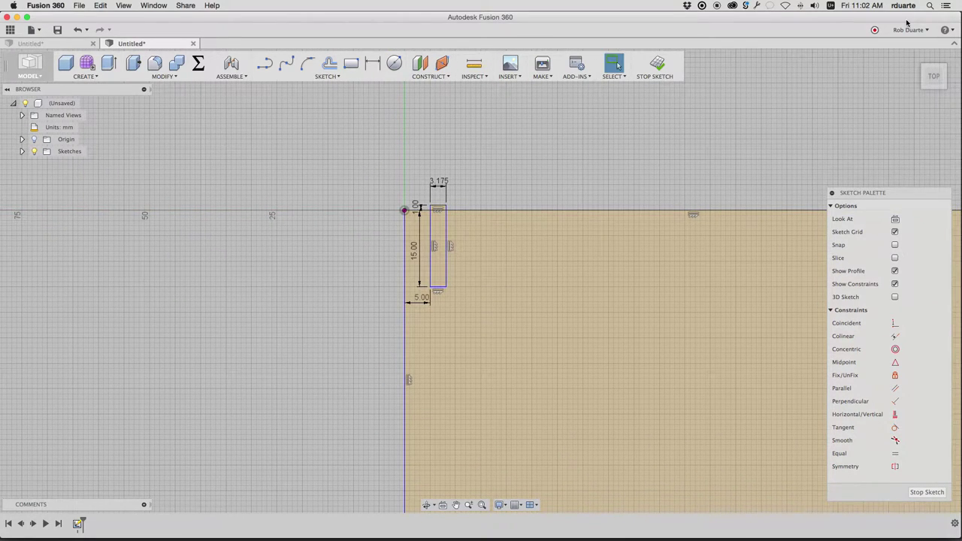
- Enable the preview 'Sketch - Color sketch geometry based on constraint status' in Preferences
left_click(908, 29)
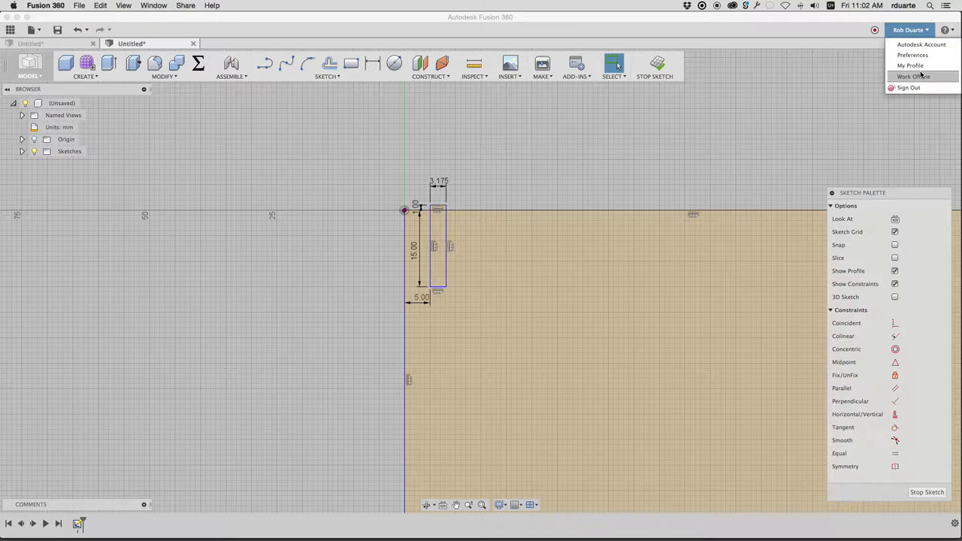
left_click(917, 56)
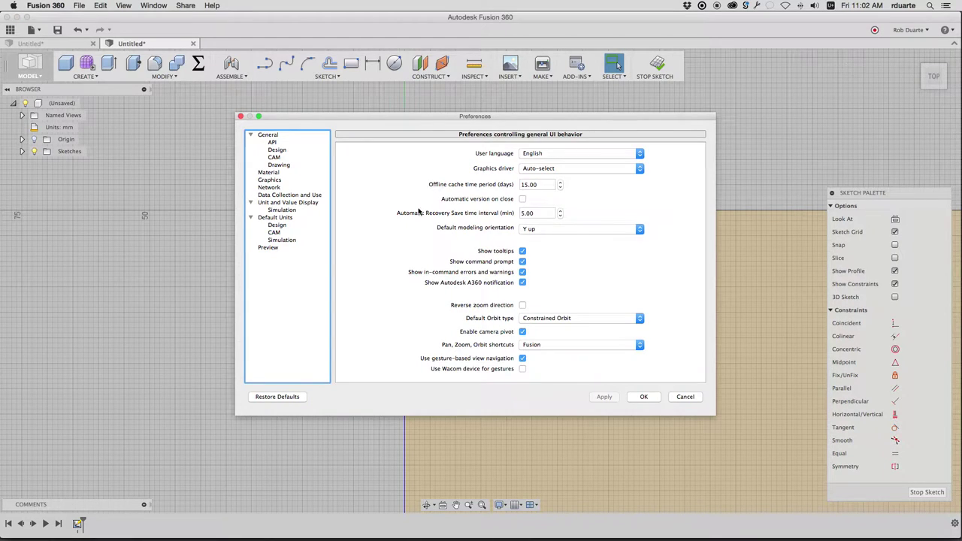
left_click(268, 248)
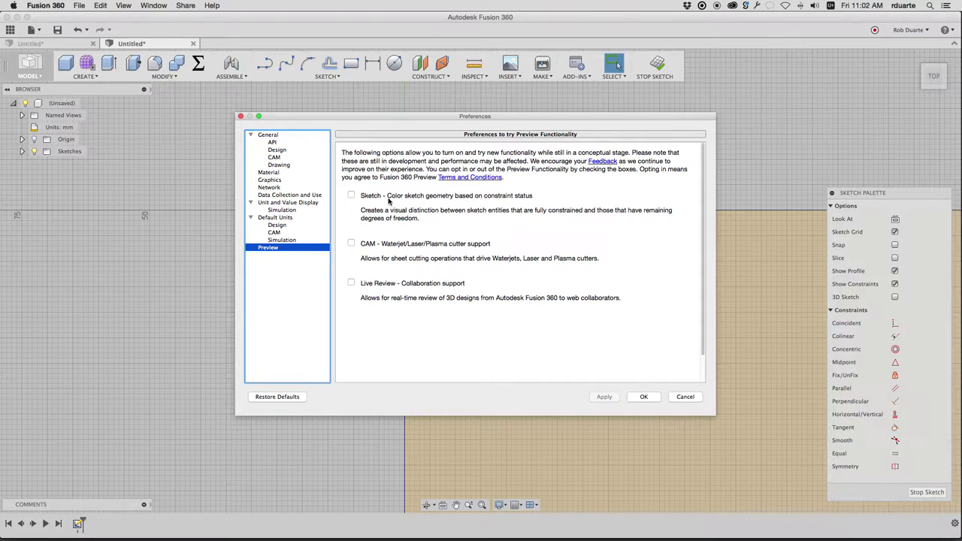
left_click(351, 195)
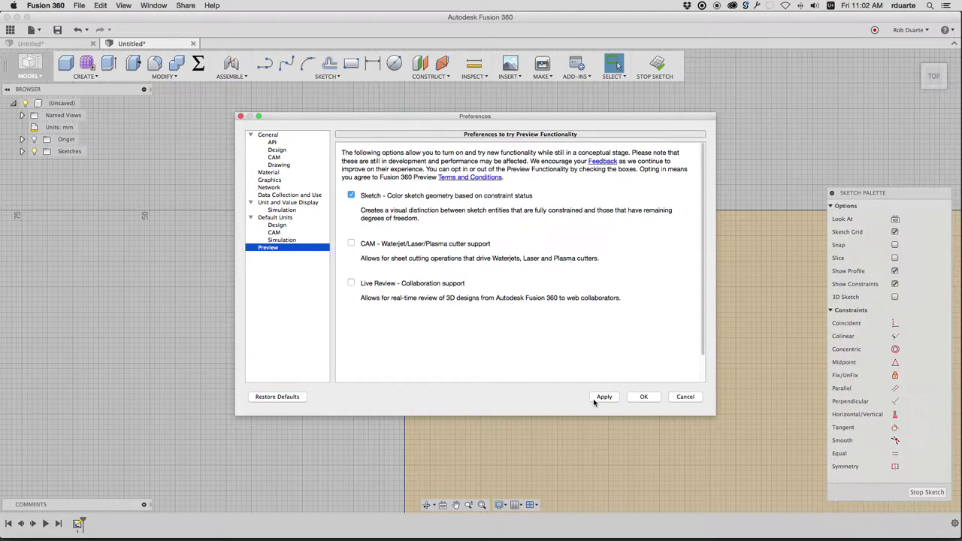
left_click(643, 396)
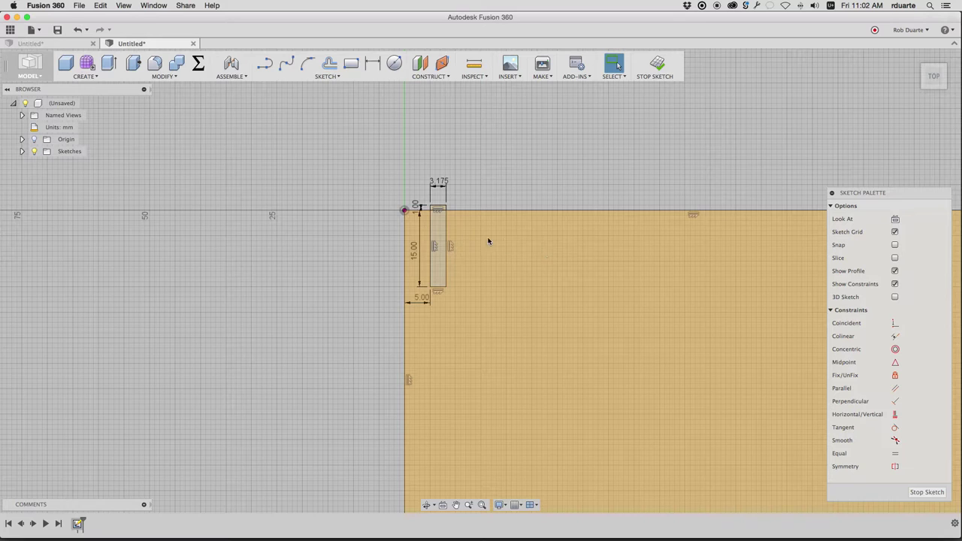
- Shrink the plate rectangle by dragging its bottom-right corner up and left
scroll(544, 248, "down", 4)
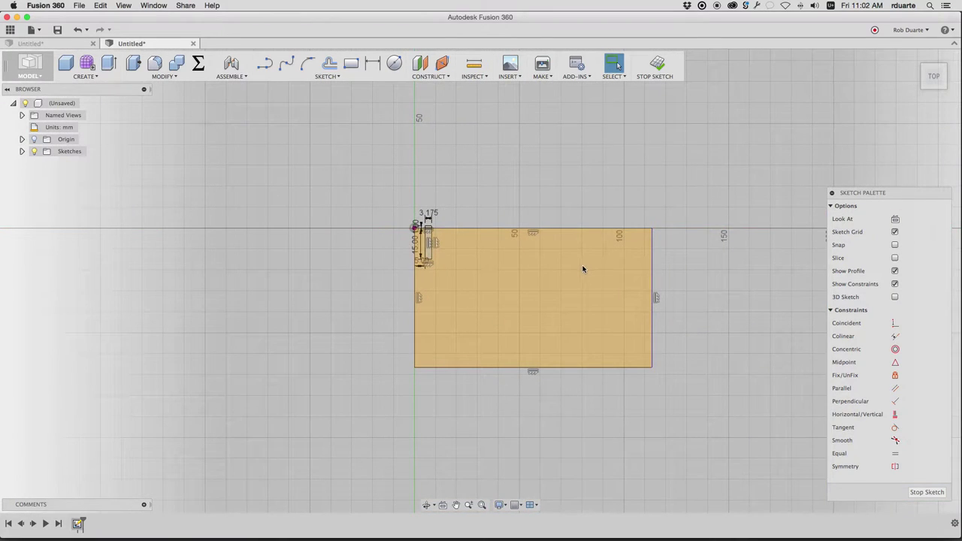
scroll(552, 272, "up", 3)
scroll(548, 285, "up", 2)
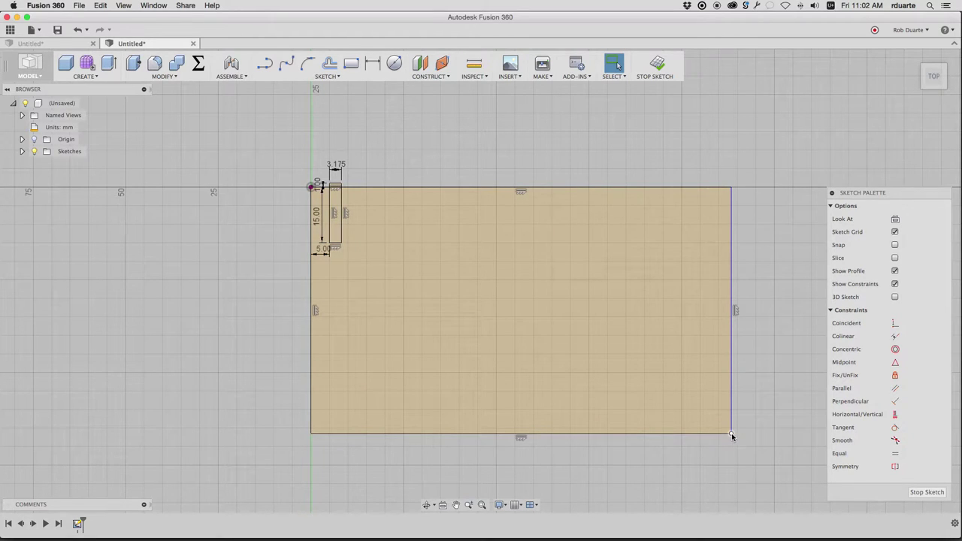
mouse_move(731, 435)
left_mouse_down()
mouse_move(575, 387)
mouse_move(606, 408)
mouse_move(598, 412)
left_mouse_up()
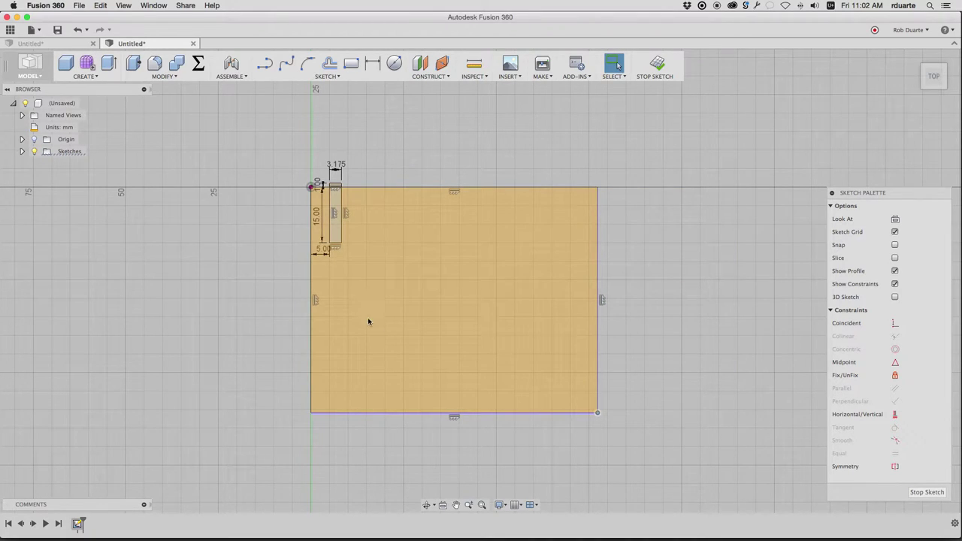
left_click(373, 63)
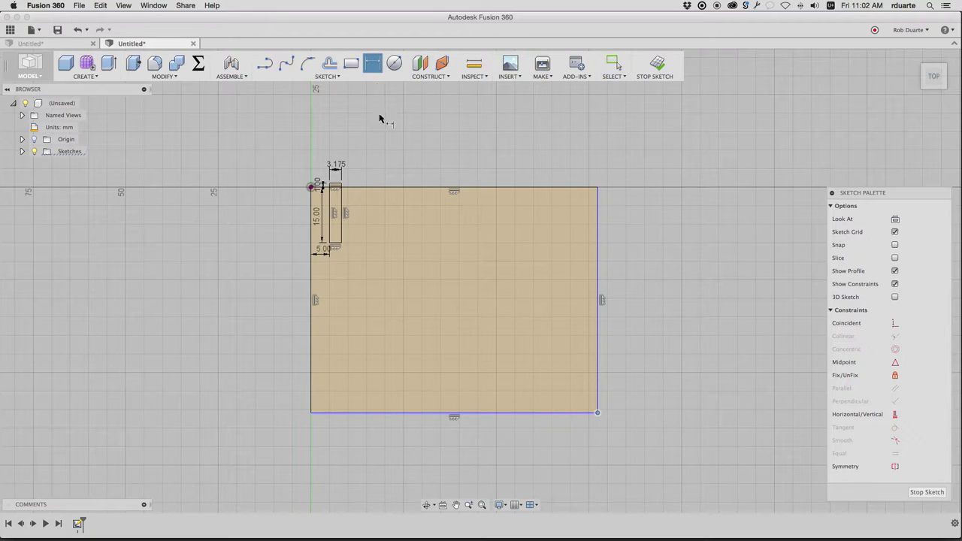
- Dimension the plate's bottom edge 20 mm below the slot's bottom edge
scroll(336, 244, "up", 2)
left_click(338, 242)
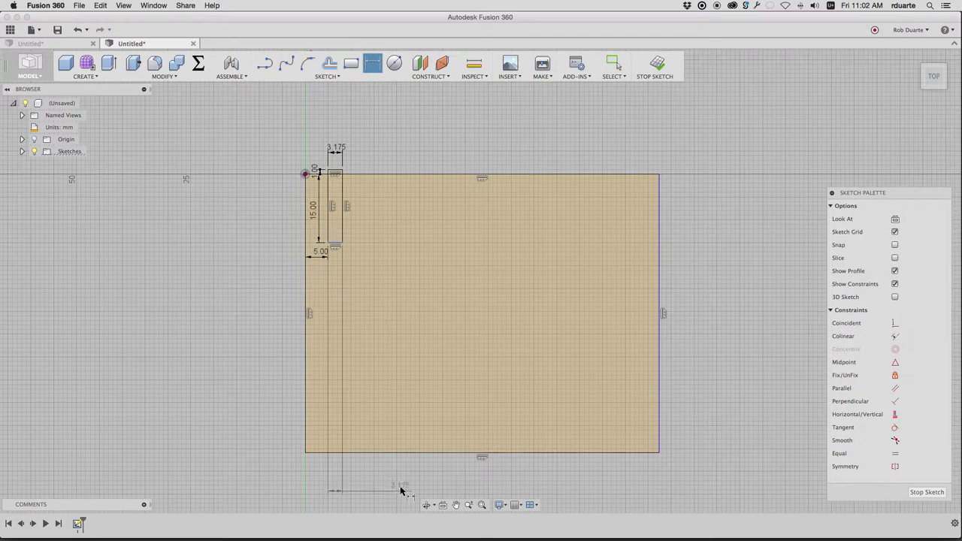
left_click(399, 452)
left_click(256, 435)
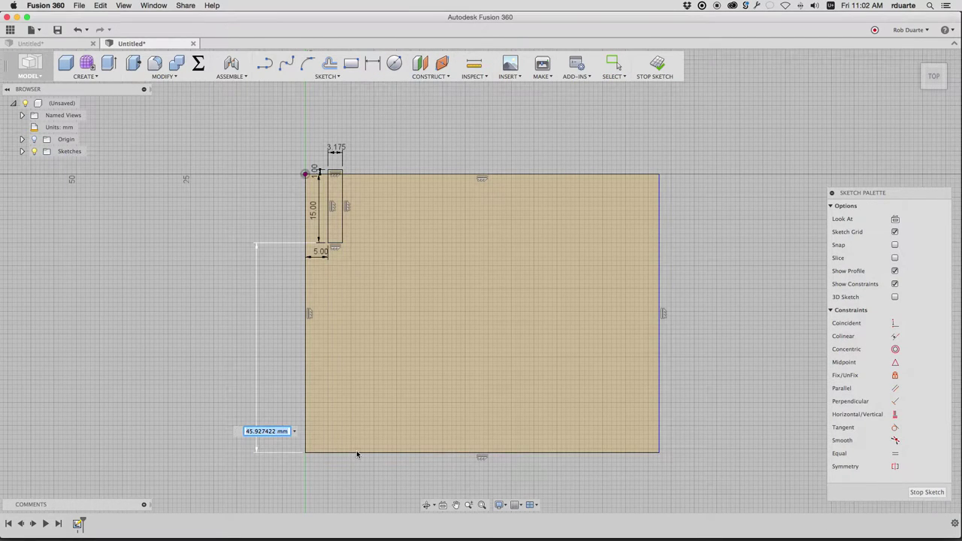
type("20")
key("Return")
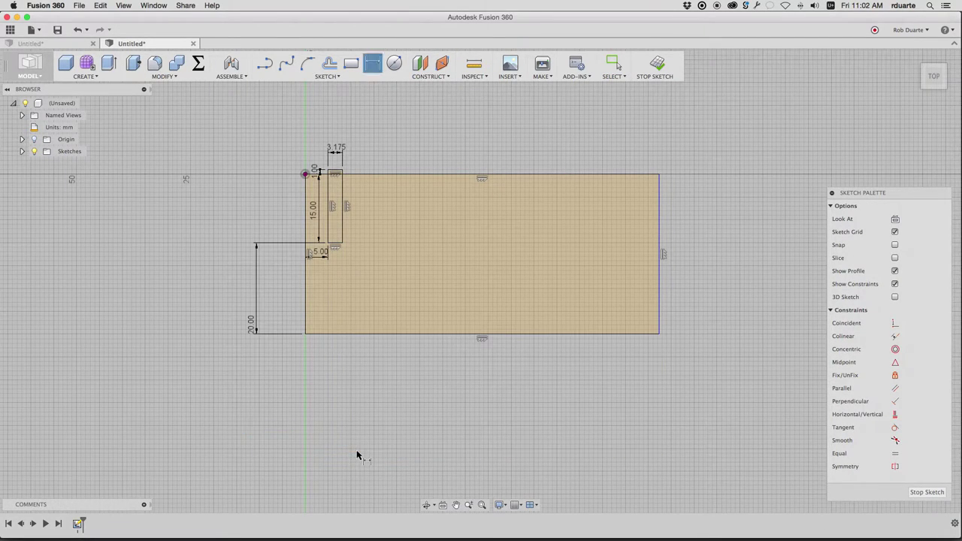
left_click(660, 217)
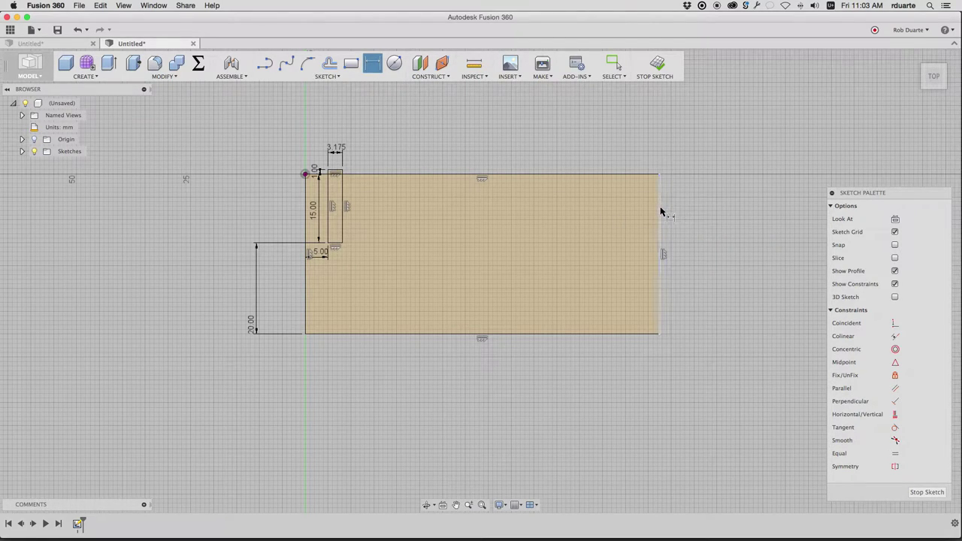
key("Escape")
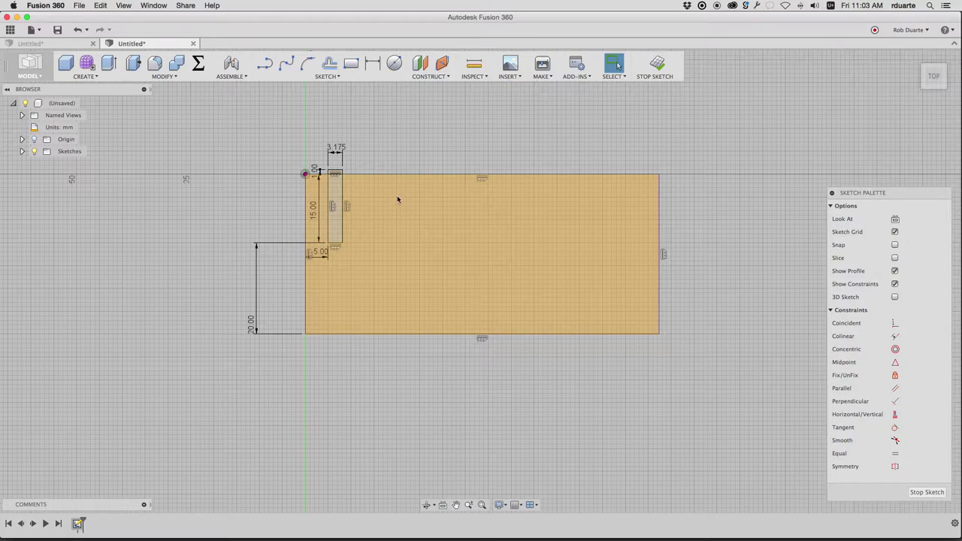
- Copy the slot outline and paste a duplicate, redoing an accidental undo of the 20 mm dimension
left_click_drag(307, 122, 369, 269)
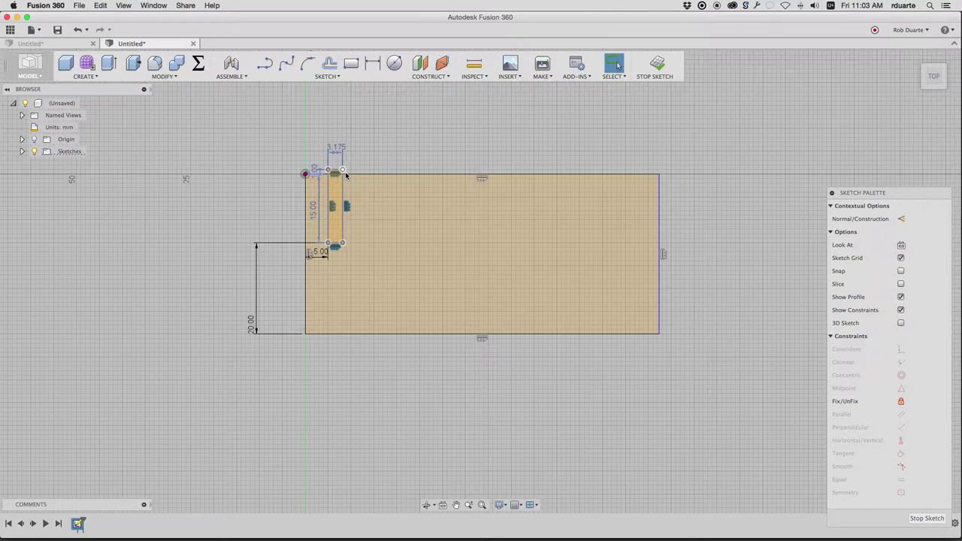
key("super+c")
key("super+z")
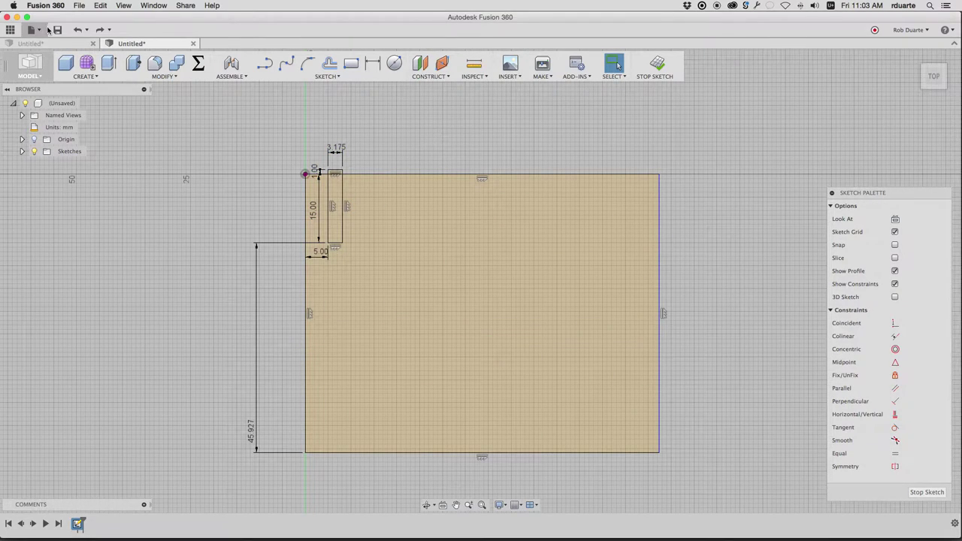
left_click(100, 30)
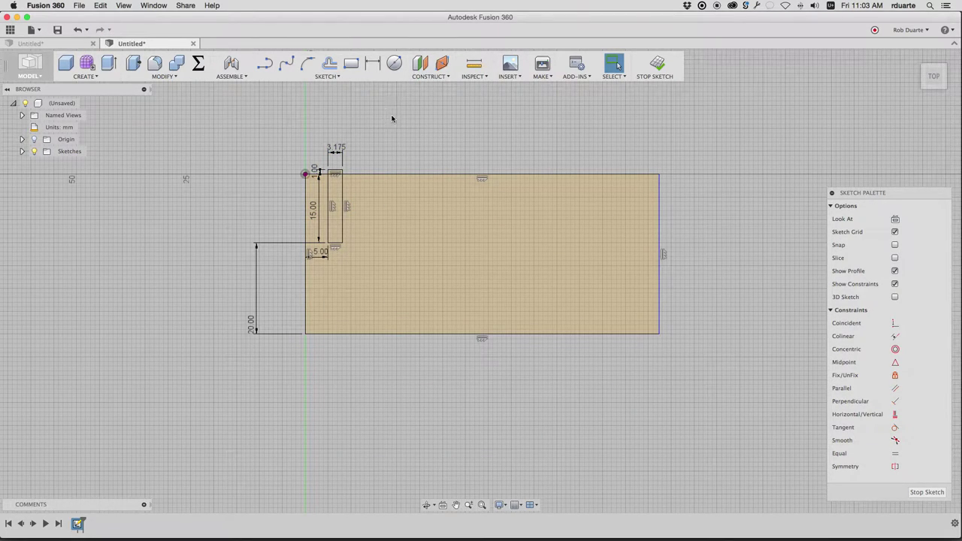
mouse_move(311, 126)
left_mouse_down()
mouse_move(386, 258)
mouse_move(384, 278)
left_mouse_up()
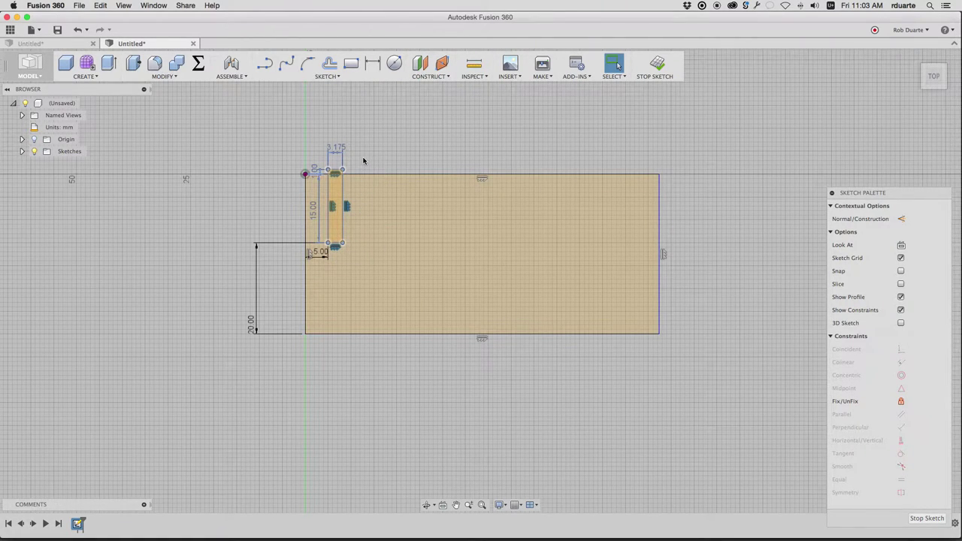
key("super+c")
key("super+v")
- Move the pasted slot copy 10 mm right along X
left_click_drag(372, 240, 415, 241)
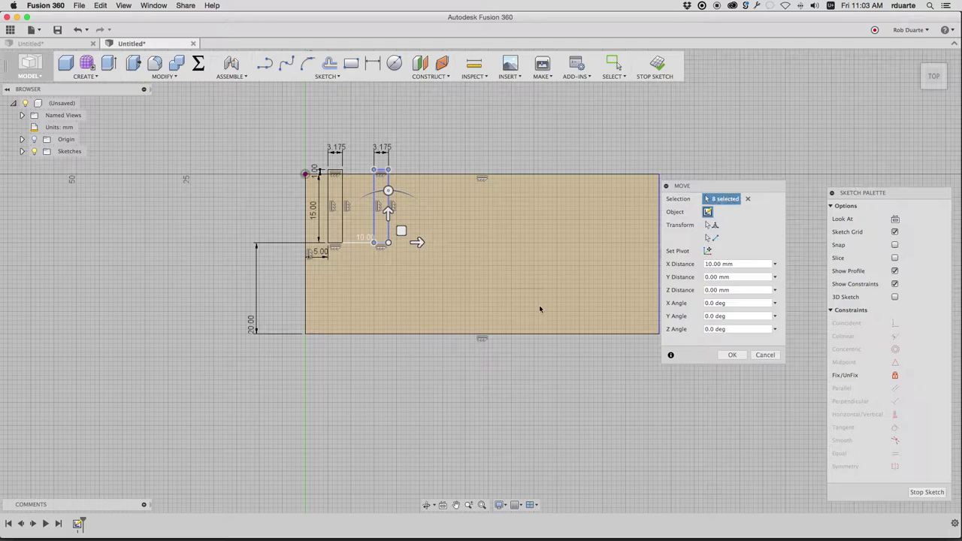
left_click(731, 355)
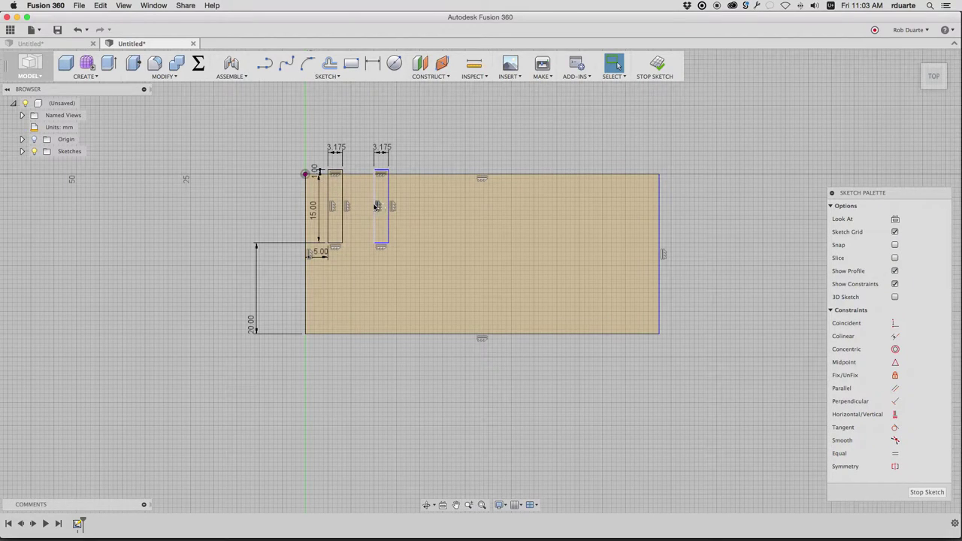
left_click(317, 205)
scroll(315, 205, "up", 1)
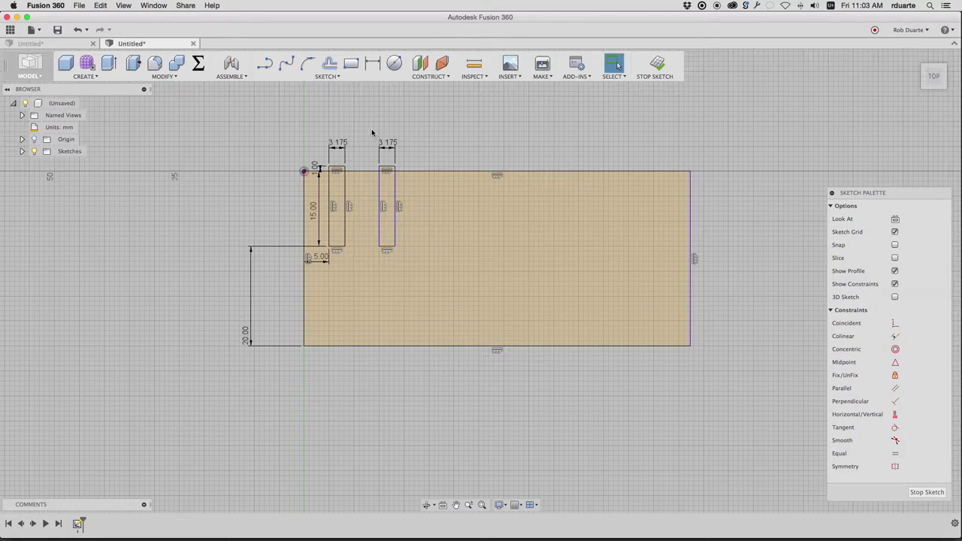
- Copy the right-hand slot and paste it 8 mm further right
left_click_drag(370, 128, 430, 281)
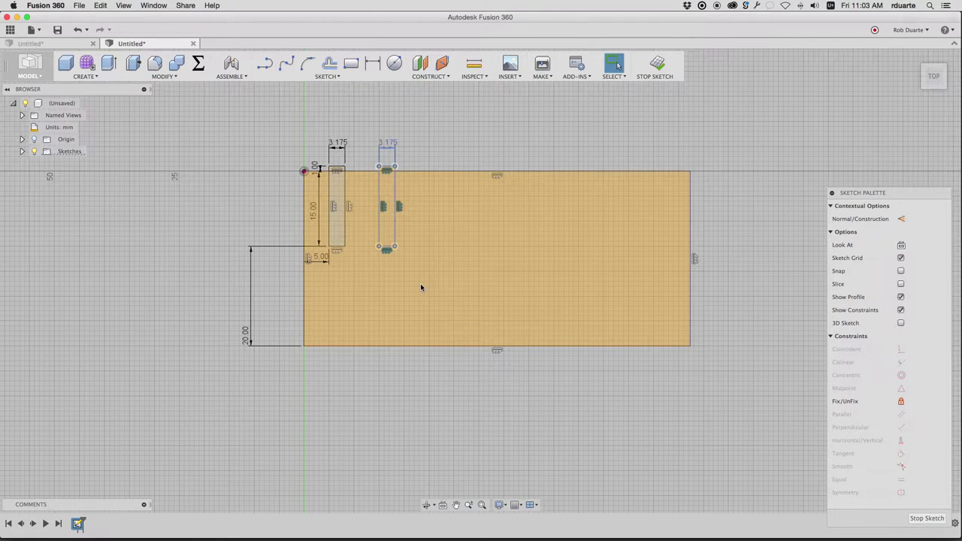
key("super+c")
key("super+v")
left_click_drag(425, 165, 471, 177)
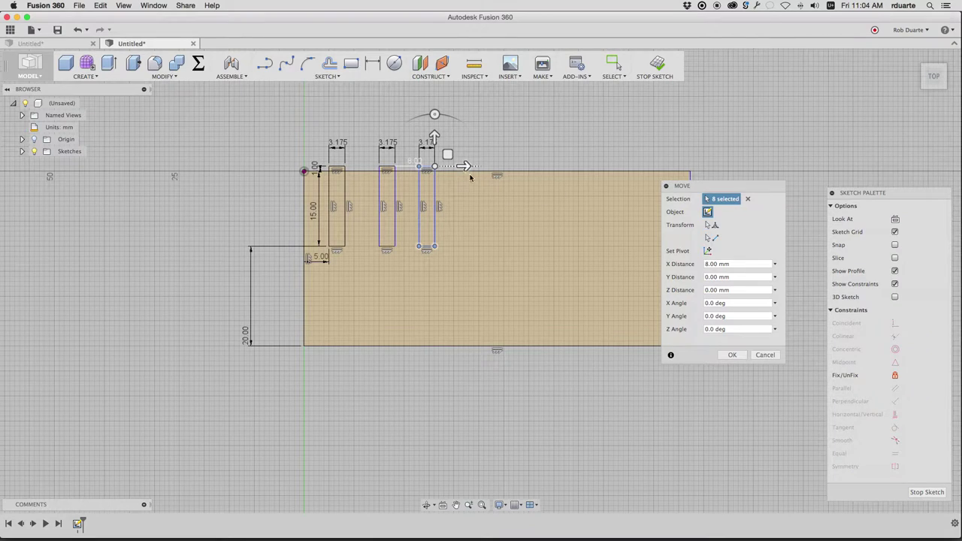
left_click(723, 355)
- Duplicate the two right-hand slots 19 mm to the right
left_click_drag(360, 114, 463, 270)
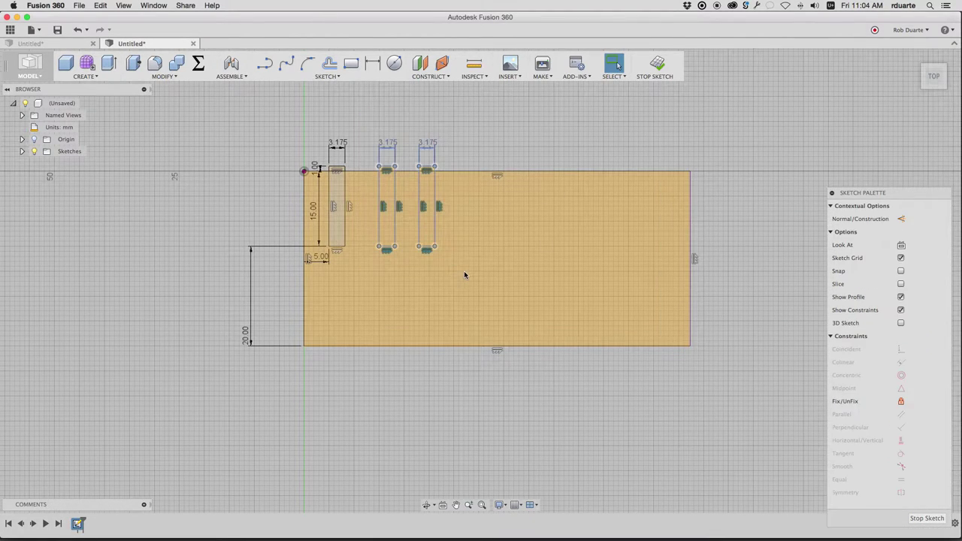
key("m")
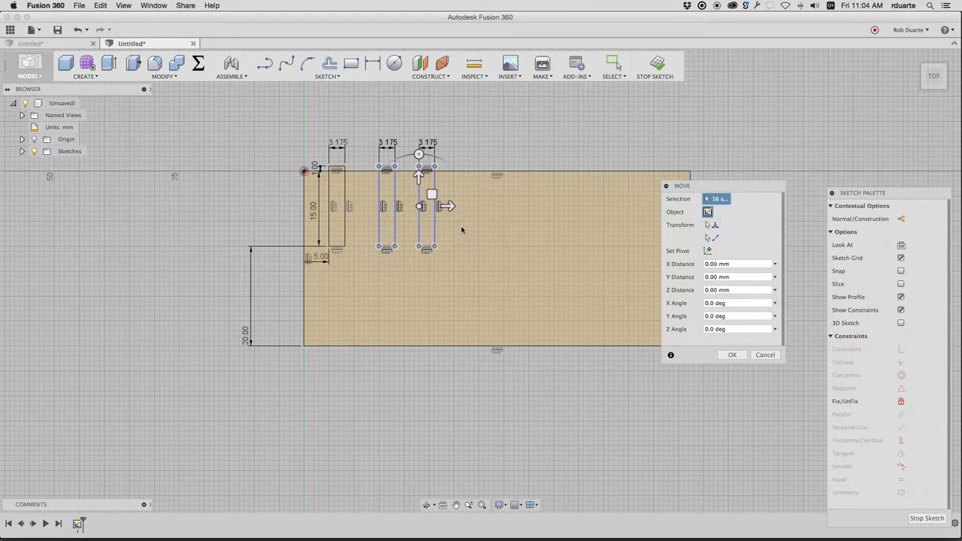
left_click_drag(447, 206, 542, 206)
left_click(731, 355)
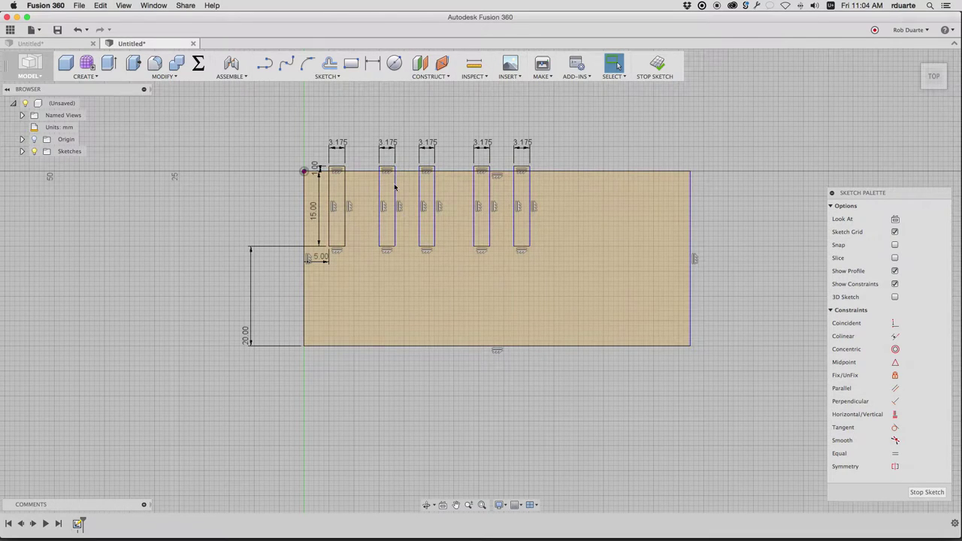
- Start a spacing dimension between the first two slots, cancel it, and open Change Parameters
left_click(368, 64)
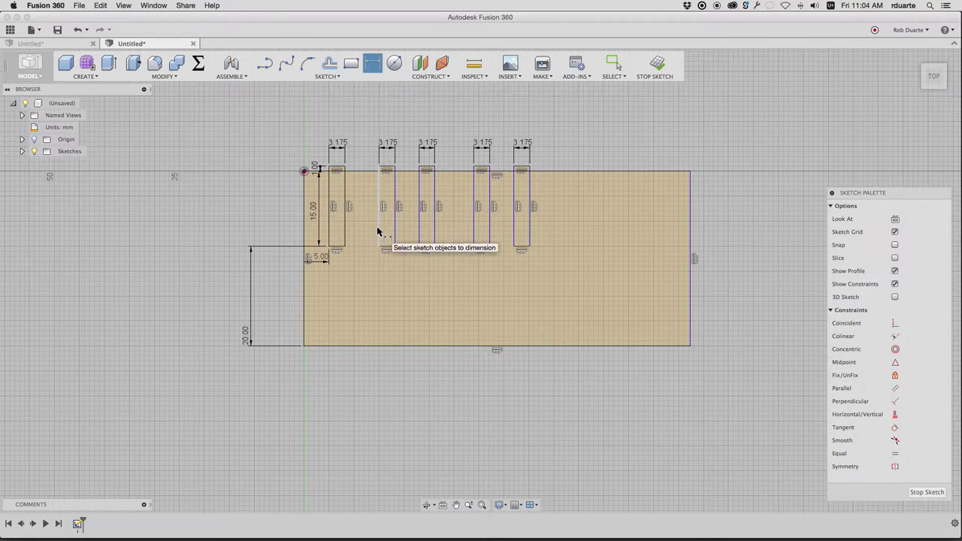
left_click(347, 234)
left_click(379, 232)
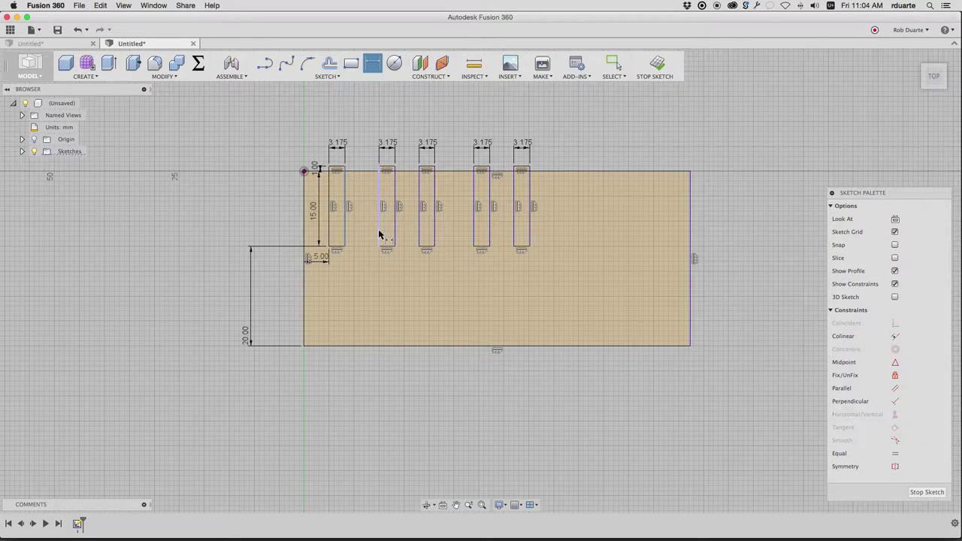
key("Escape")
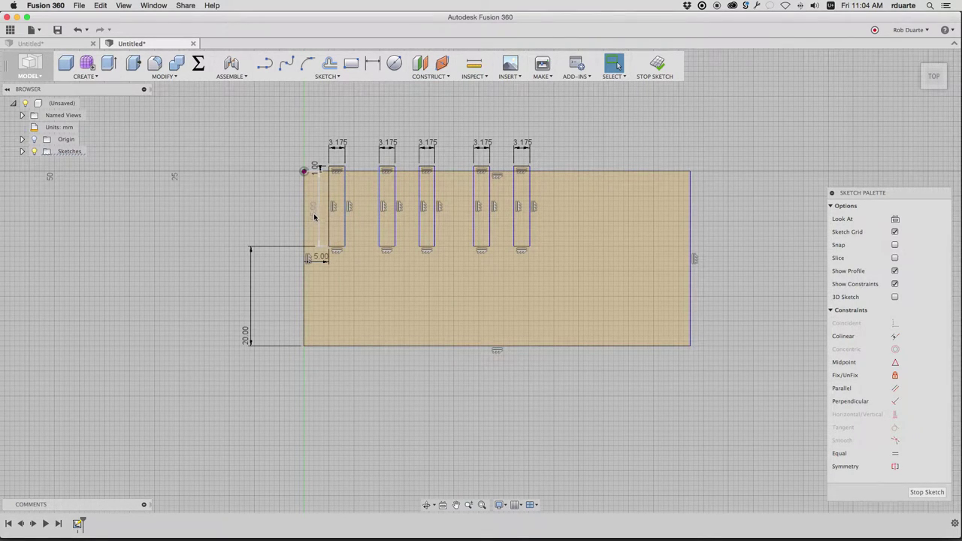
left_click(199, 64)
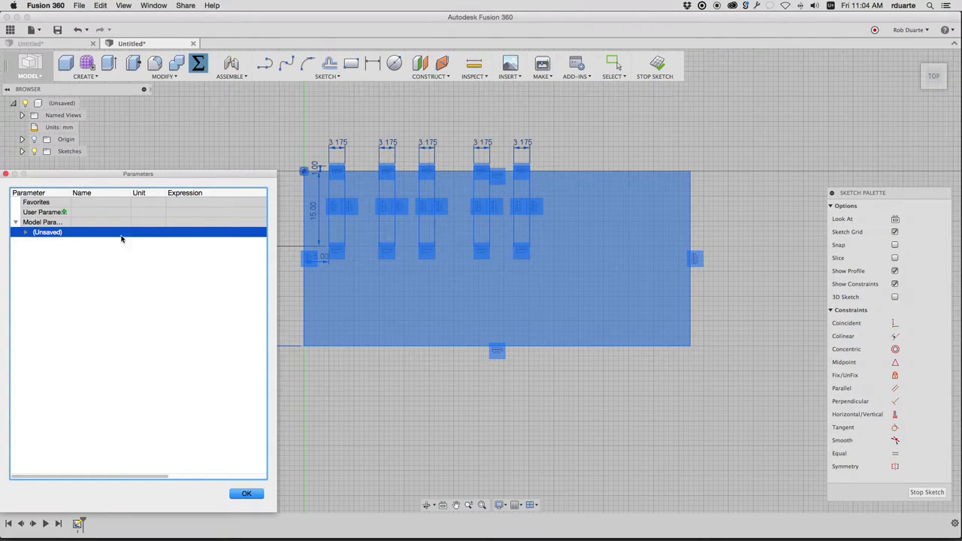
- Add a user parameter named slotdepth with a value of 15 mm
left_click(64, 212)
type("slotdepth")
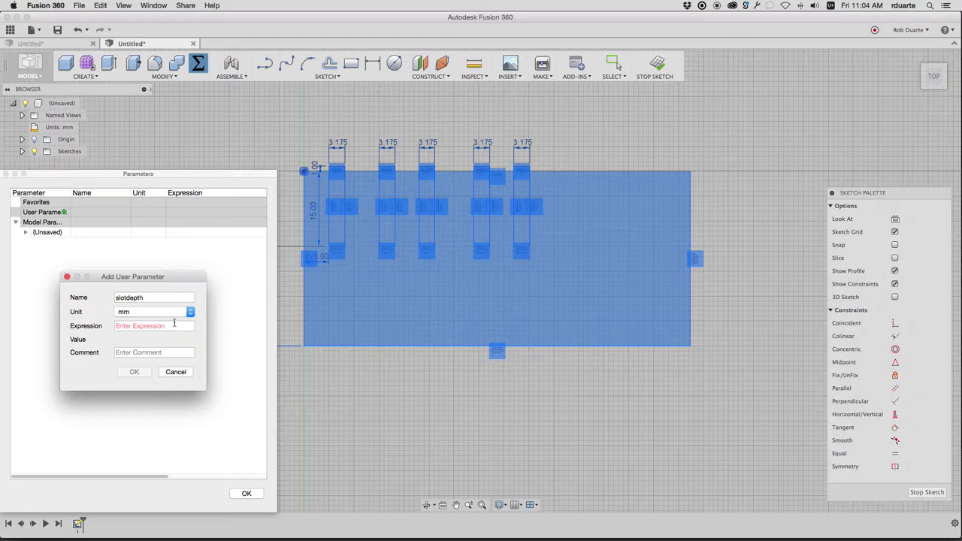
left_click(156, 326)
type("15")
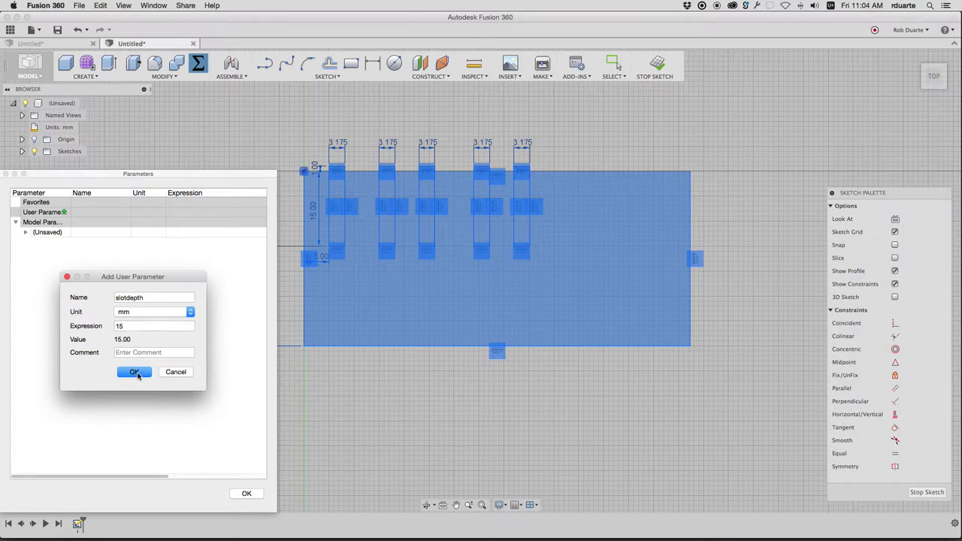
left_click(135, 372)
left_click(244, 498)
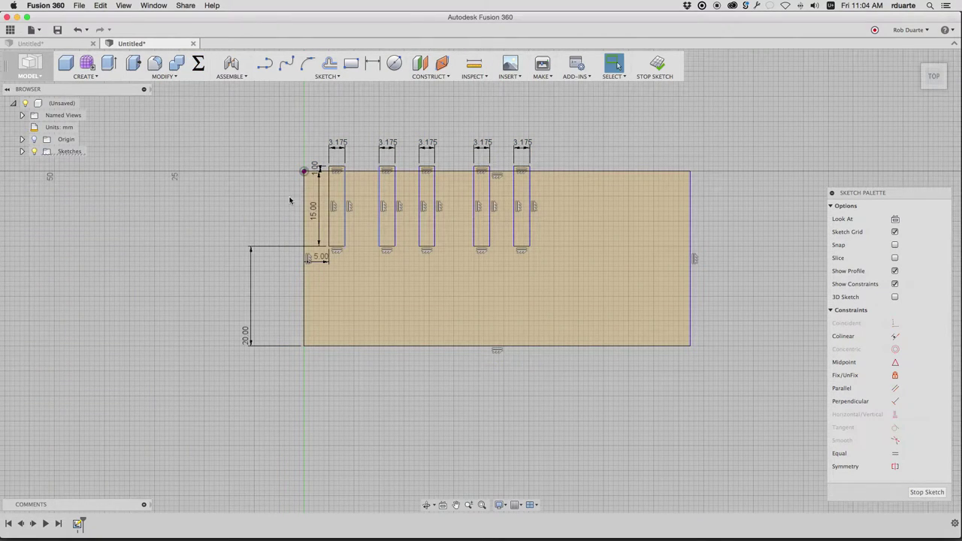
- Link the first slot's 15.00 depth dimension to slotdepth, then change slotdepth to 10 mm
double_click(313, 210)
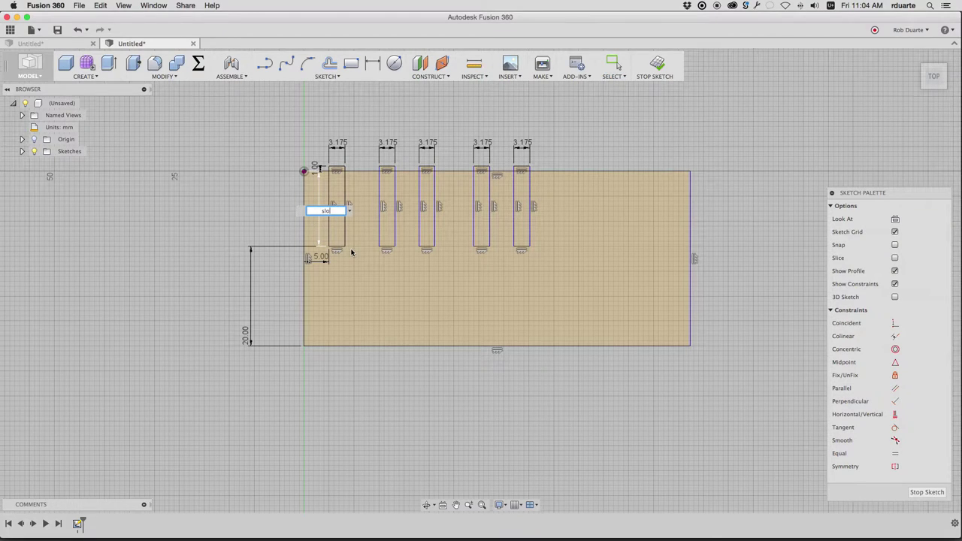
type("slotdepth")
key("Return")
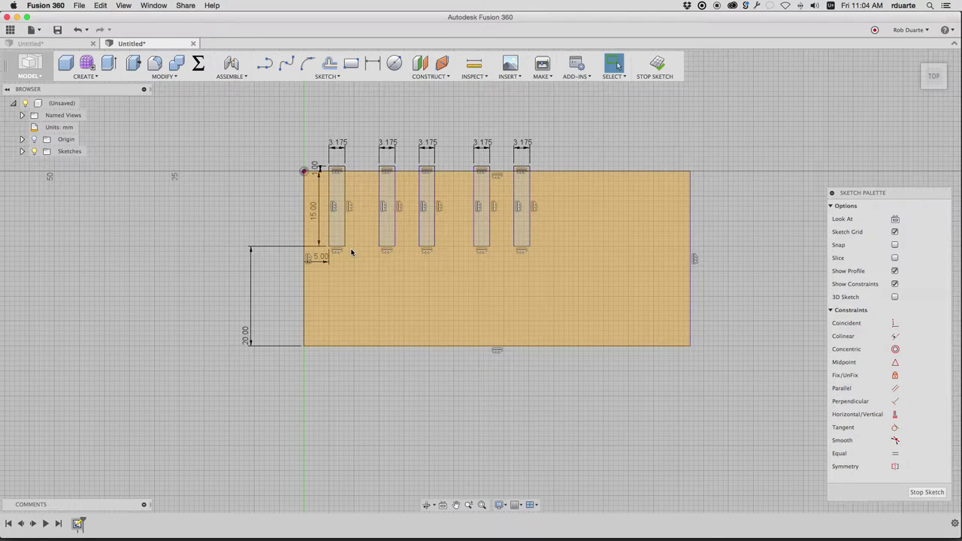
left_click(198, 65)
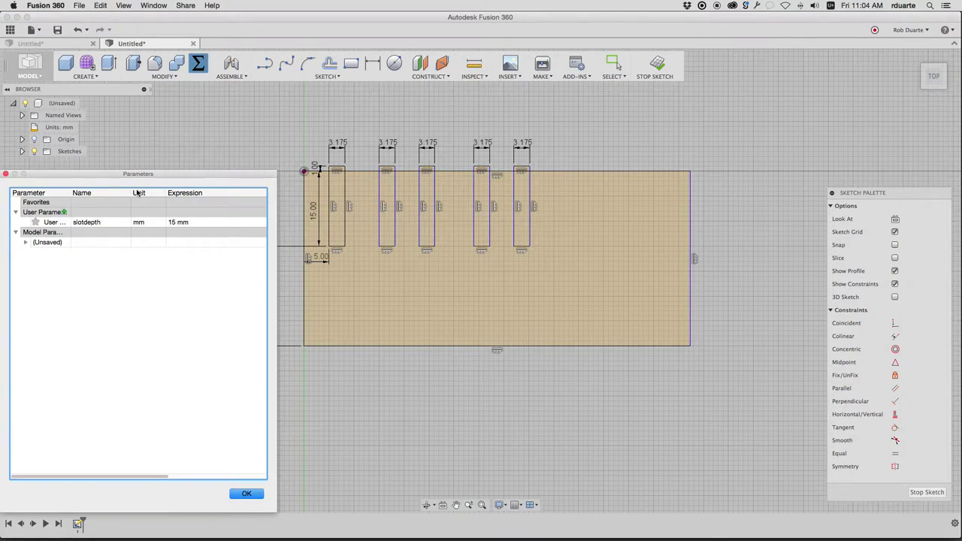
left_click(176, 222)
key("Return")
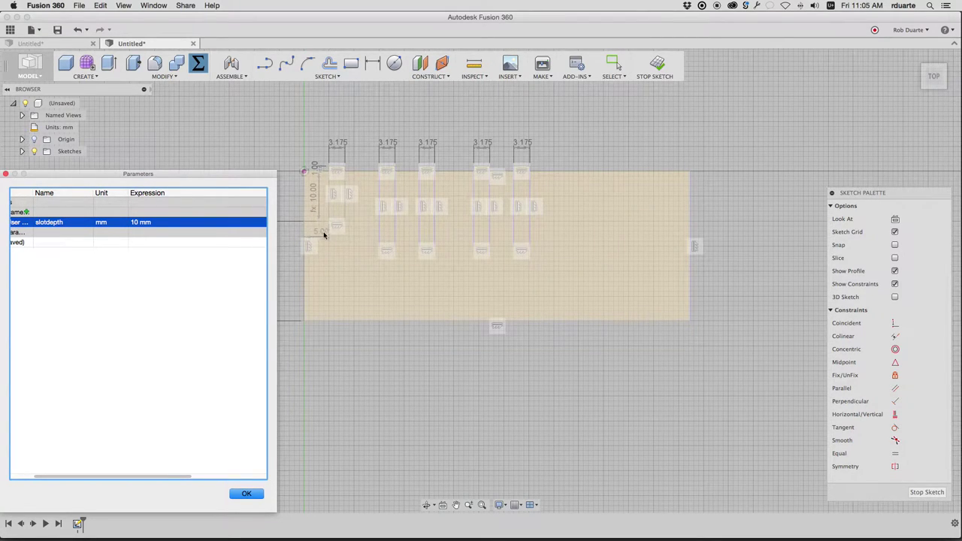
left_click(247, 494)
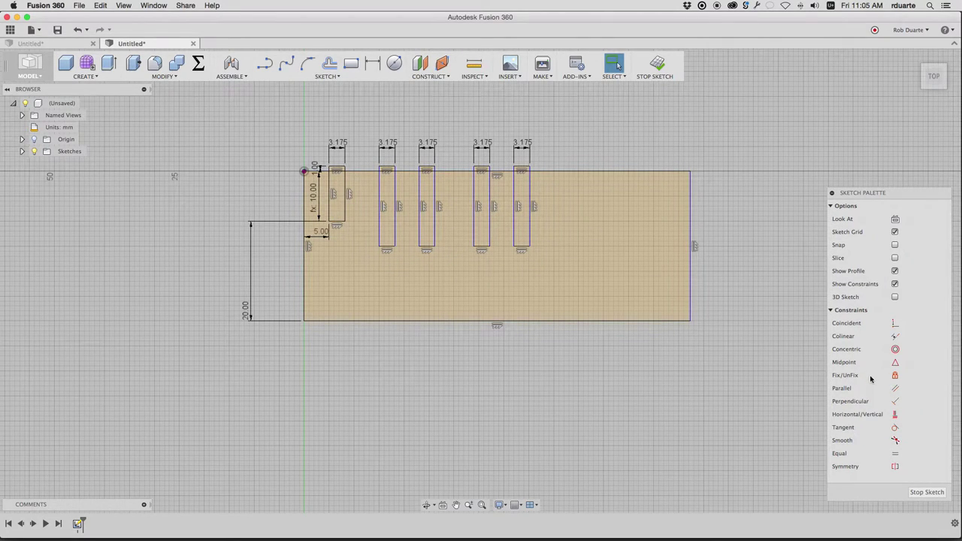
left_click(894, 338)
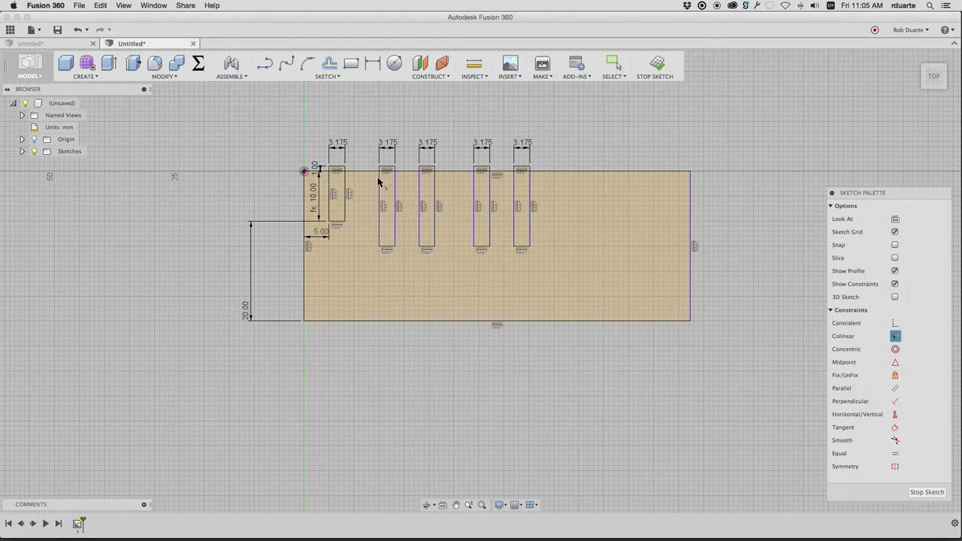
- Make the bottom edges of all five slots colinear
left_click(388, 250)
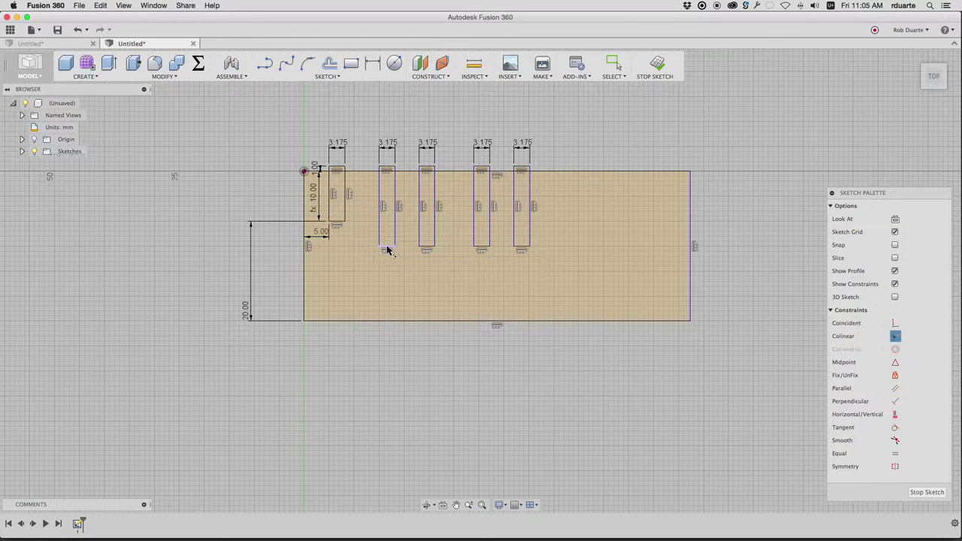
left_click(340, 222)
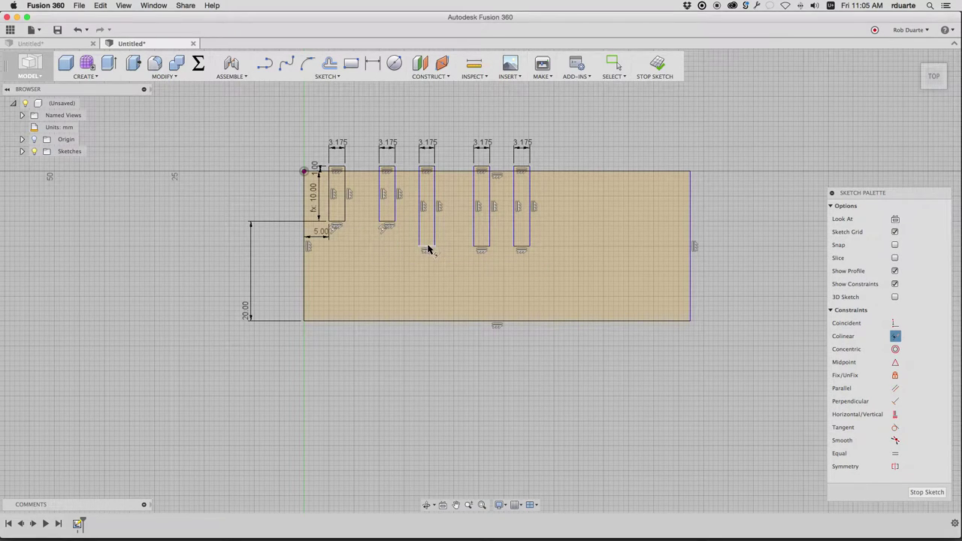
left_click(395, 219)
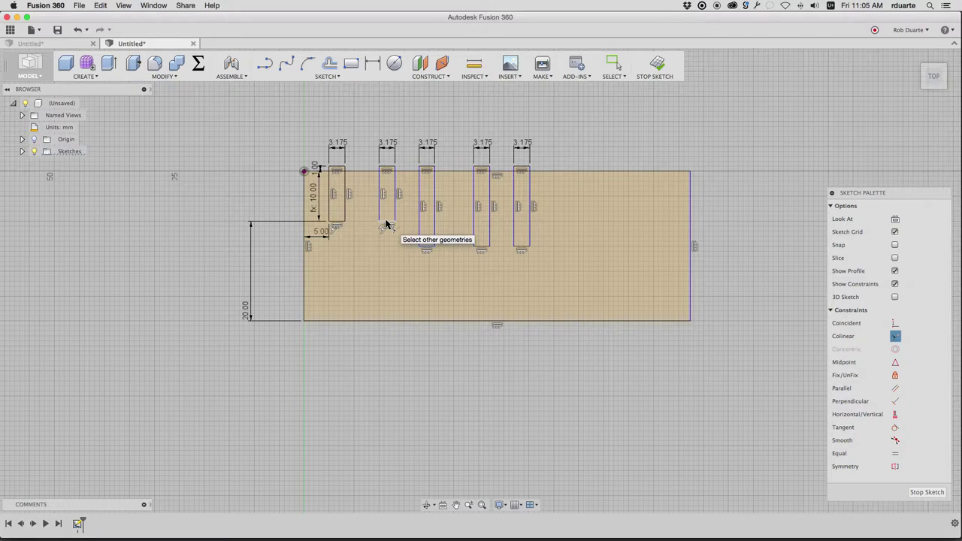
left_click(426, 246)
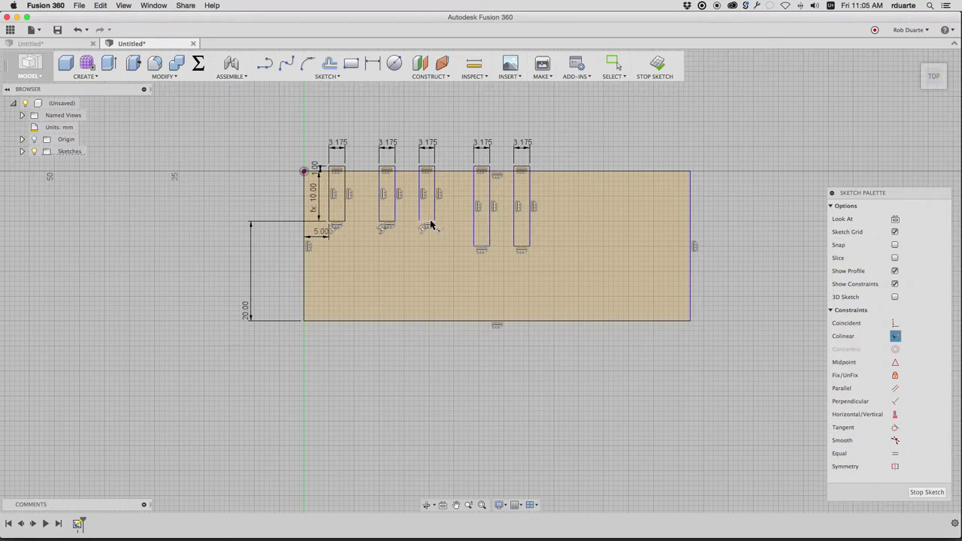
left_click(430, 223)
left_click(524, 248)
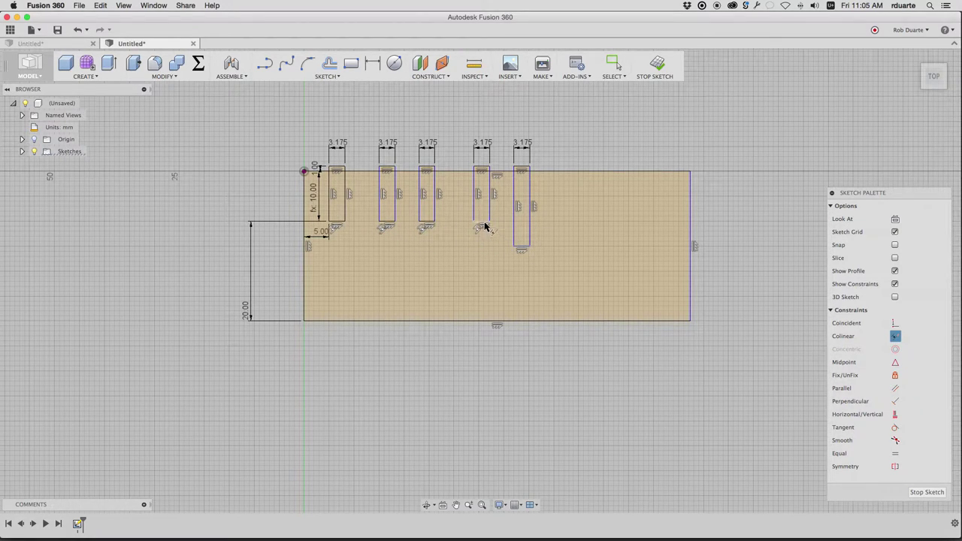
left_click(478, 222)
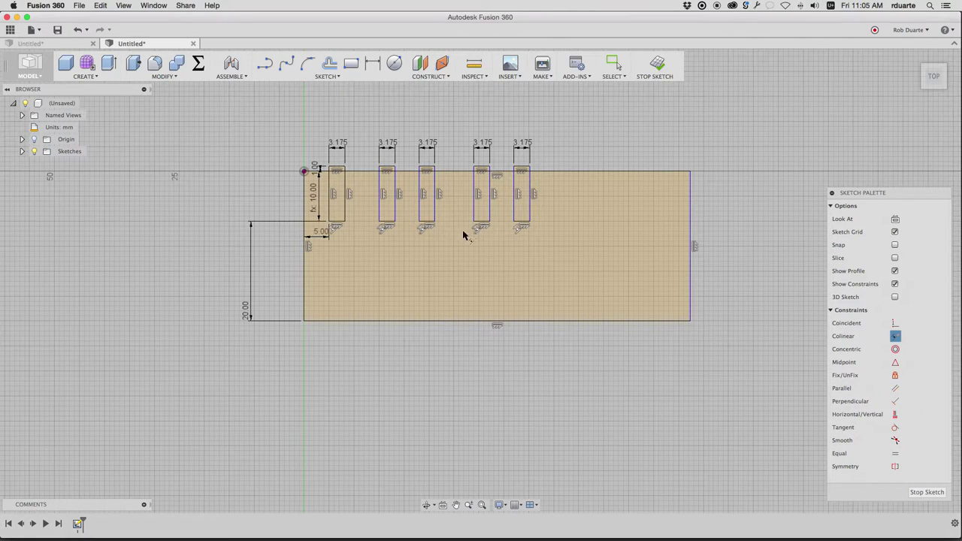
key("Escape")
- Adjust the second slot's top edge and make the slots' top edges colinear
left_click(387, 167)
left_click_drag(387, 166, 390, 162)
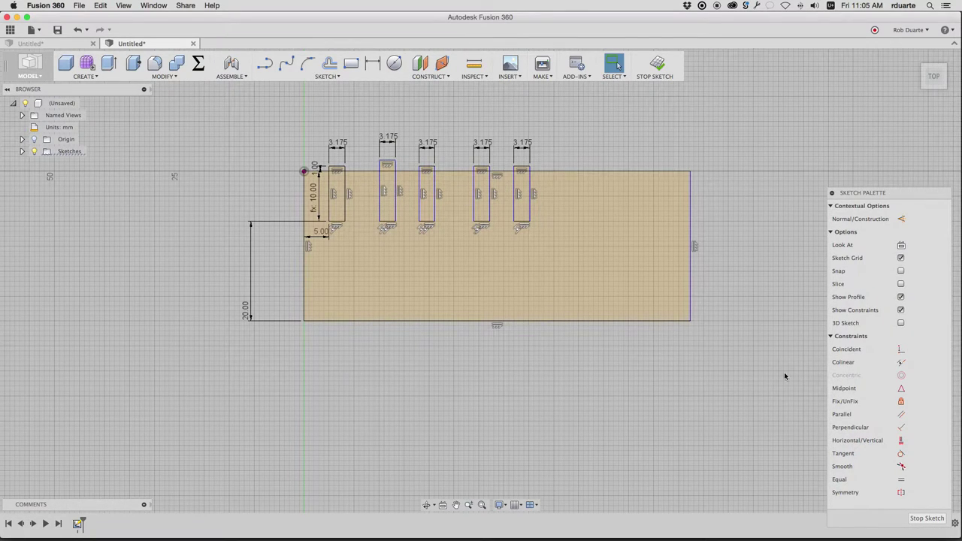
left_click(902, 362)
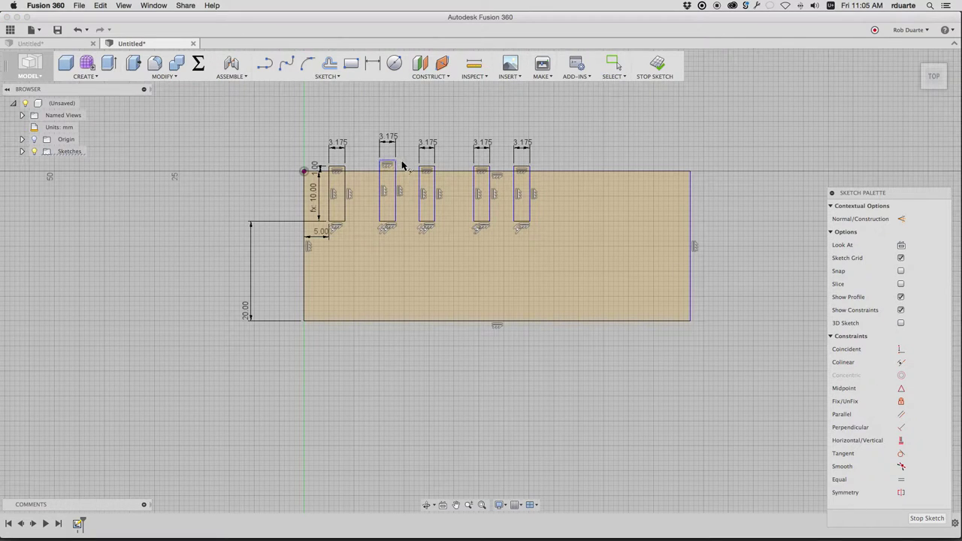
left_click(338, 166)
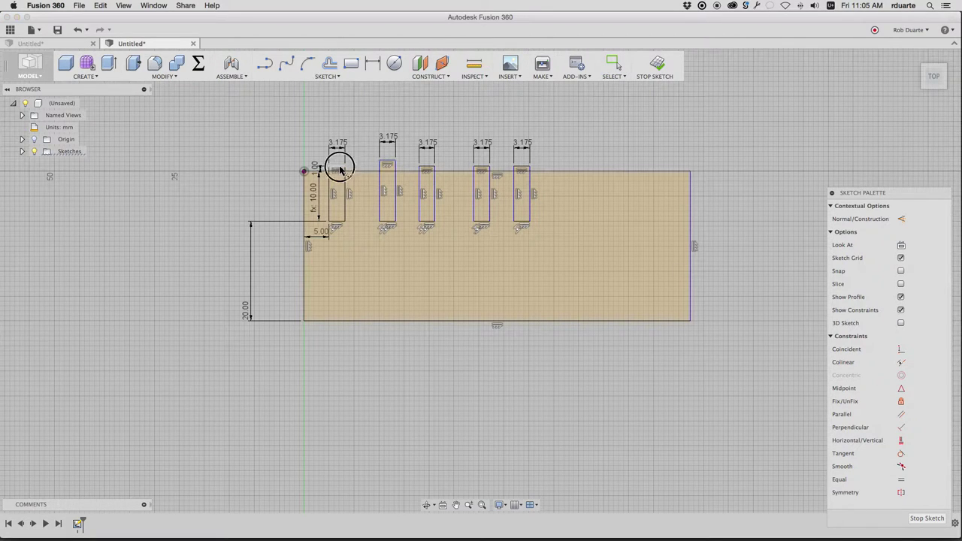
left_click(428, 171)
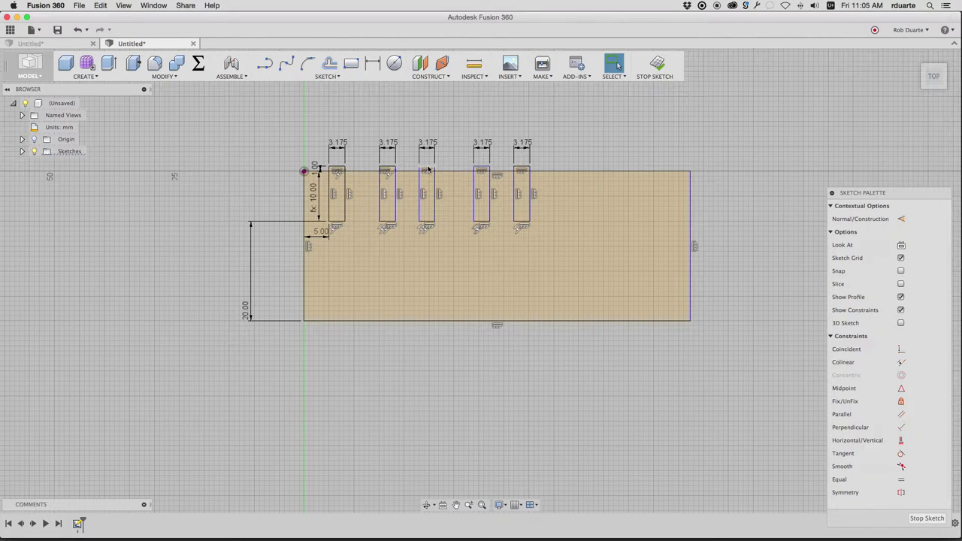
left_click(628, 147)
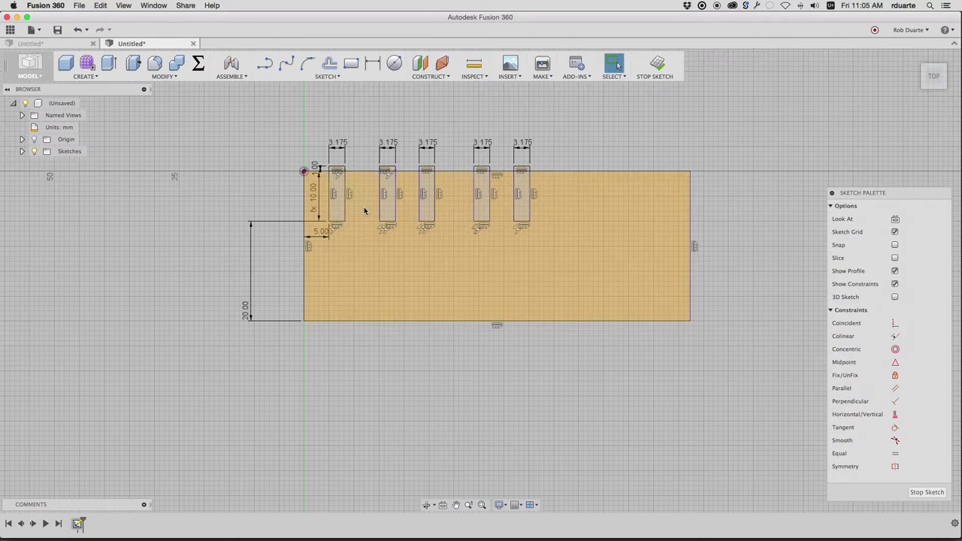
left_click(894, 335)
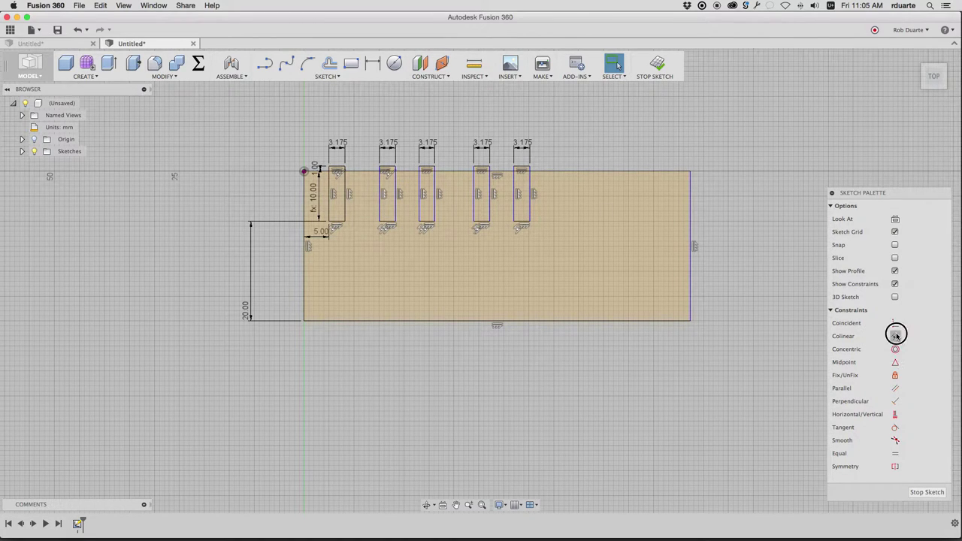
left_click(387, 170)
left_click(482, 170)
left_click(428, 167)
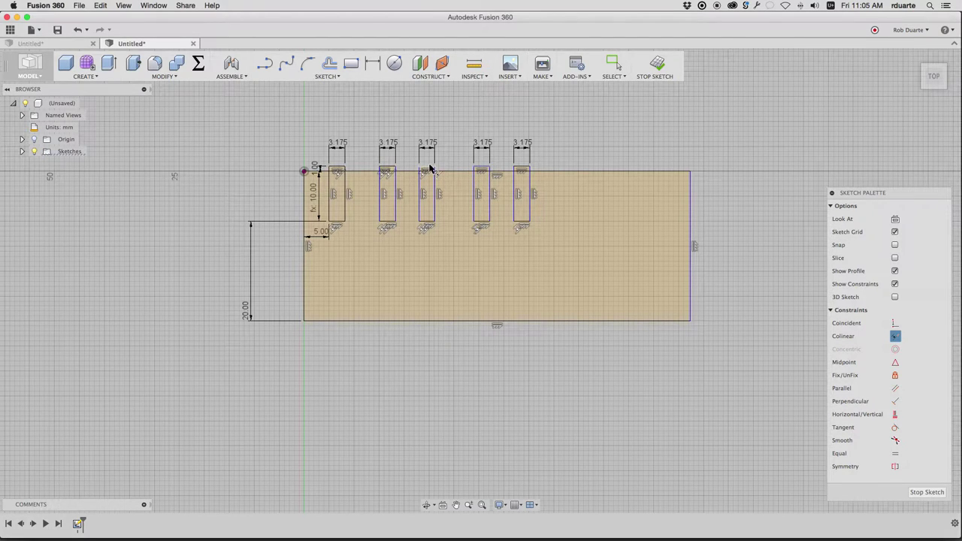
left_click(490, 169)
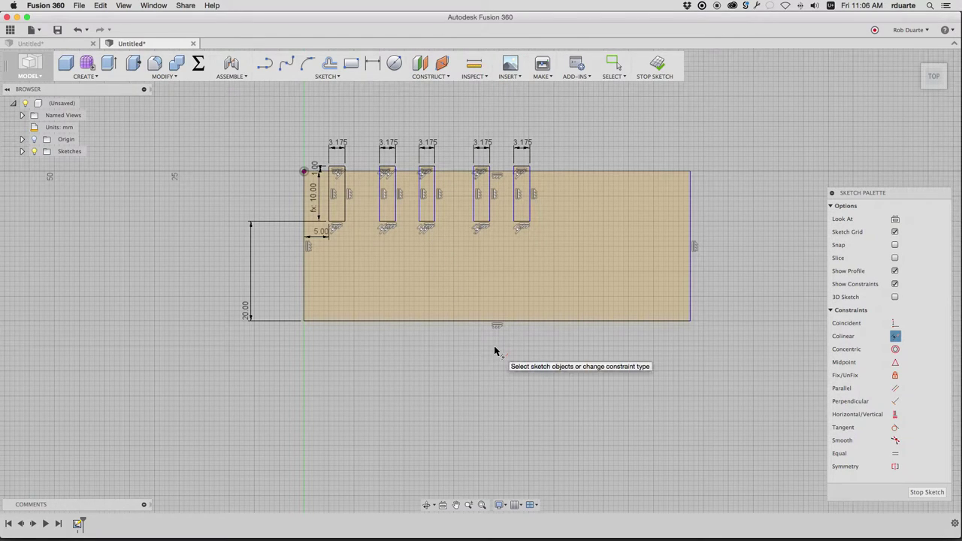
- Dimension the gap between the first slot's right side and second slot's left side as 6 mm
key("Escape")
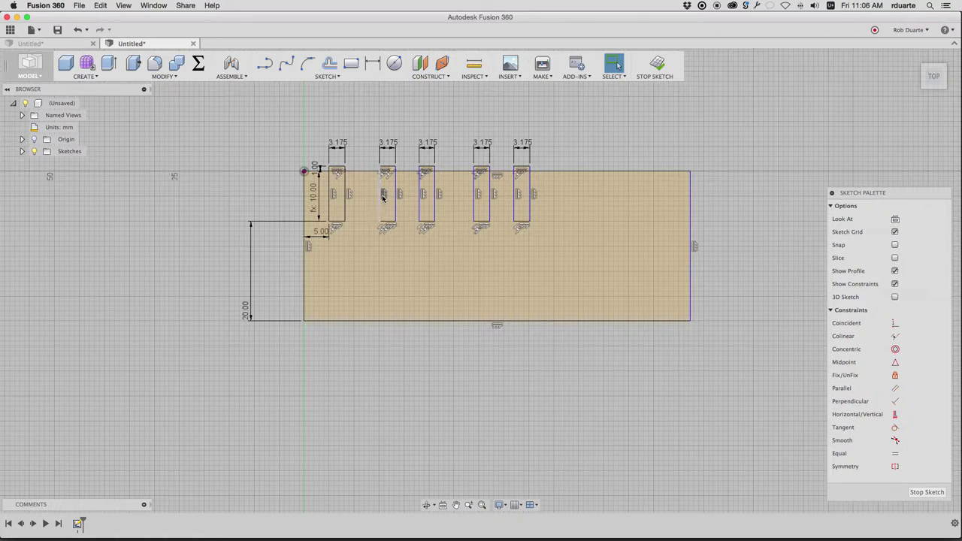
left_click(384, 199)
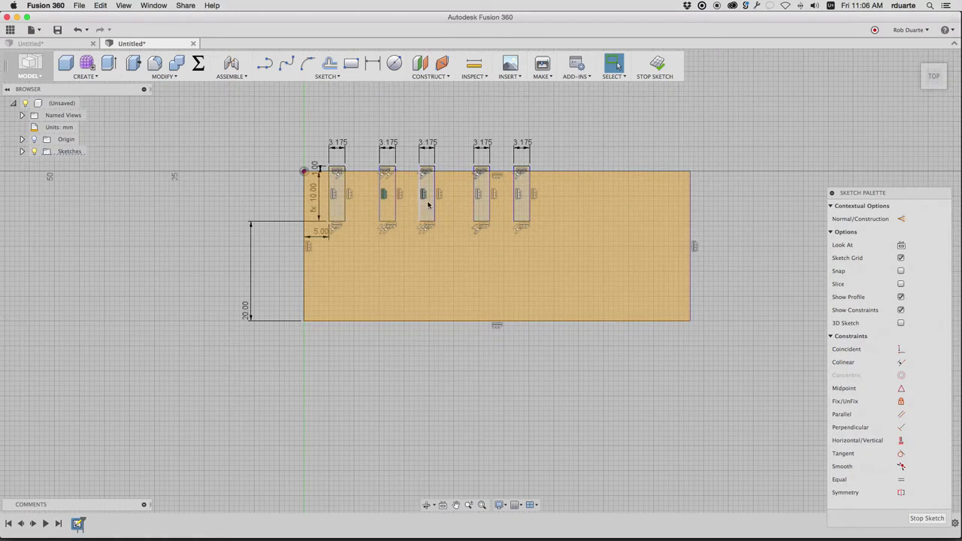
key("Escape")
left_click(373, 63)
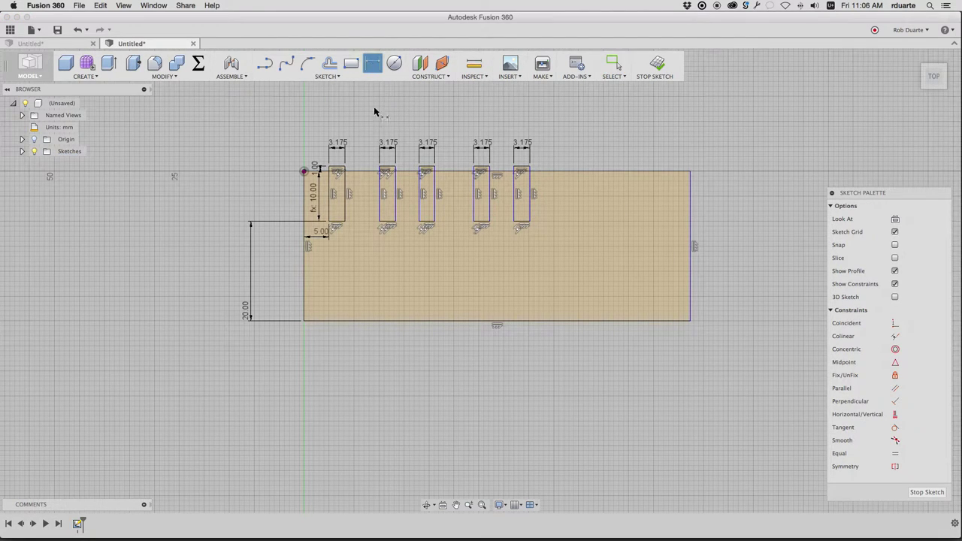
left_click(381, 215)
left_click(345, 209)
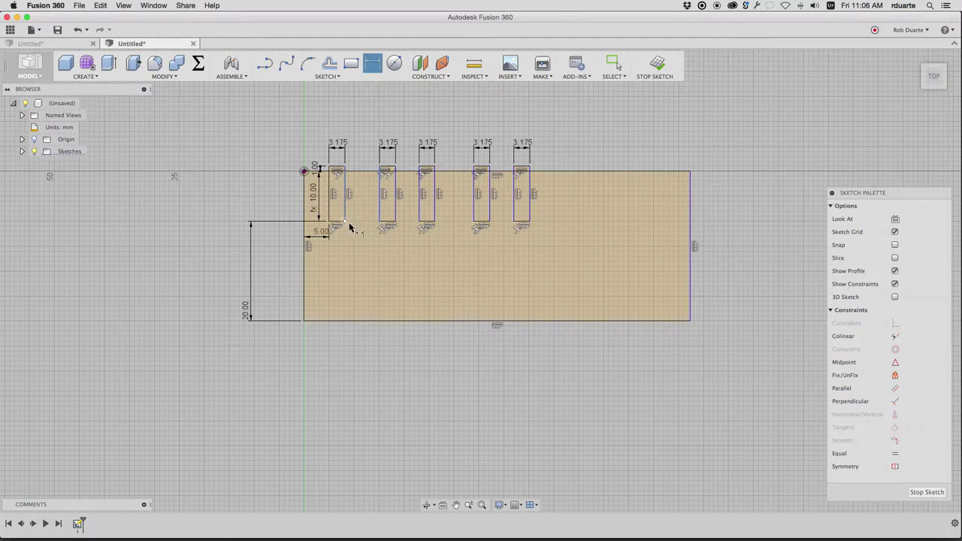
left_click(359, 256)
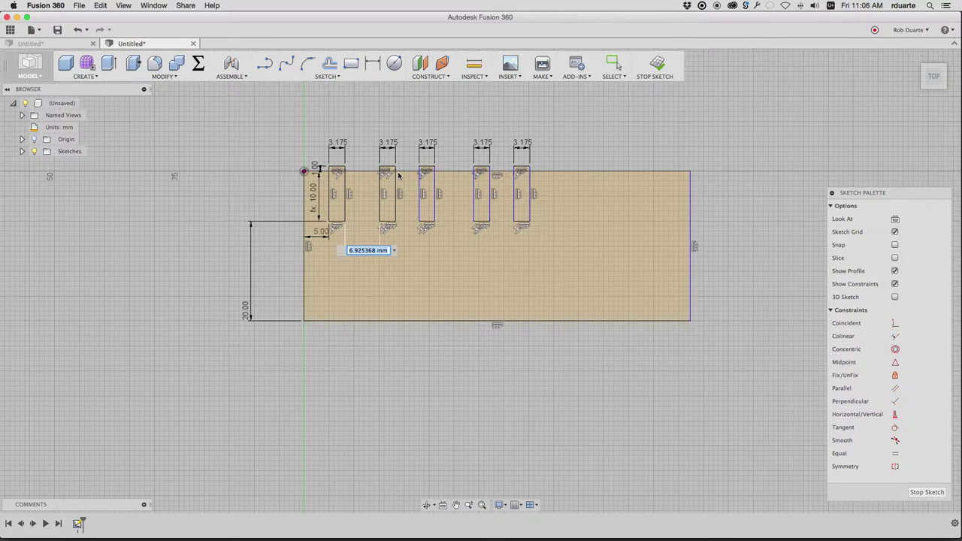
type("6")
key("Return")
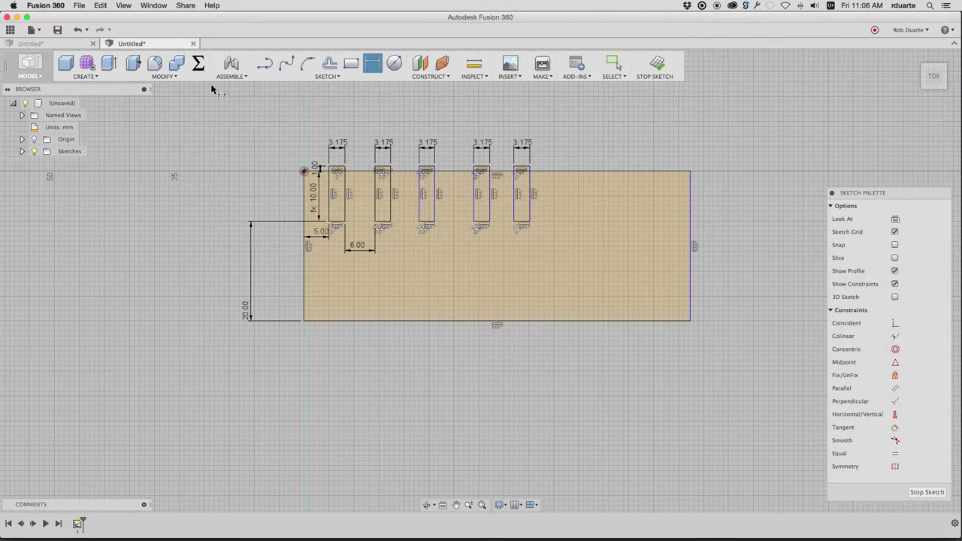
left_click(199, 63)
- Add a user parameter named slotspacing with expression 7 mm
left_click(64, 212)
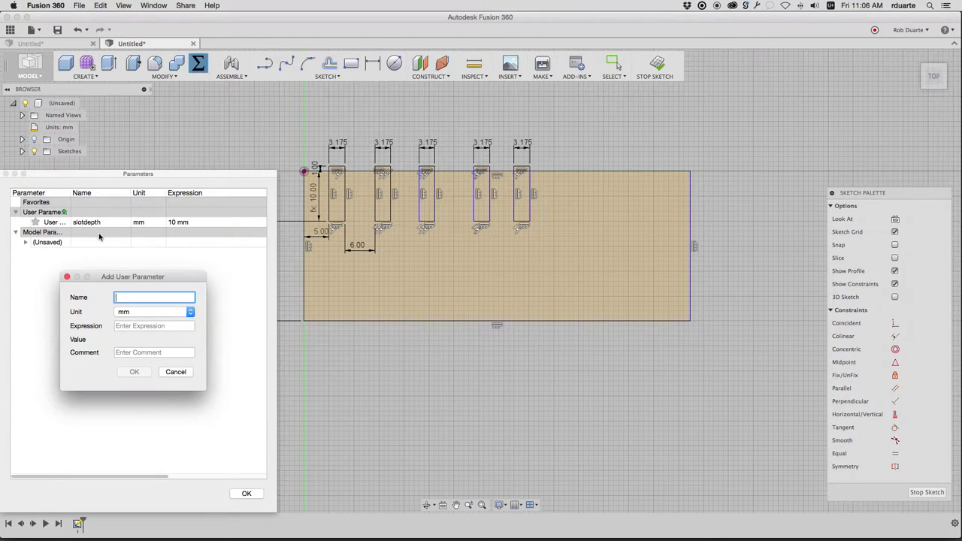
type("slotspacing")
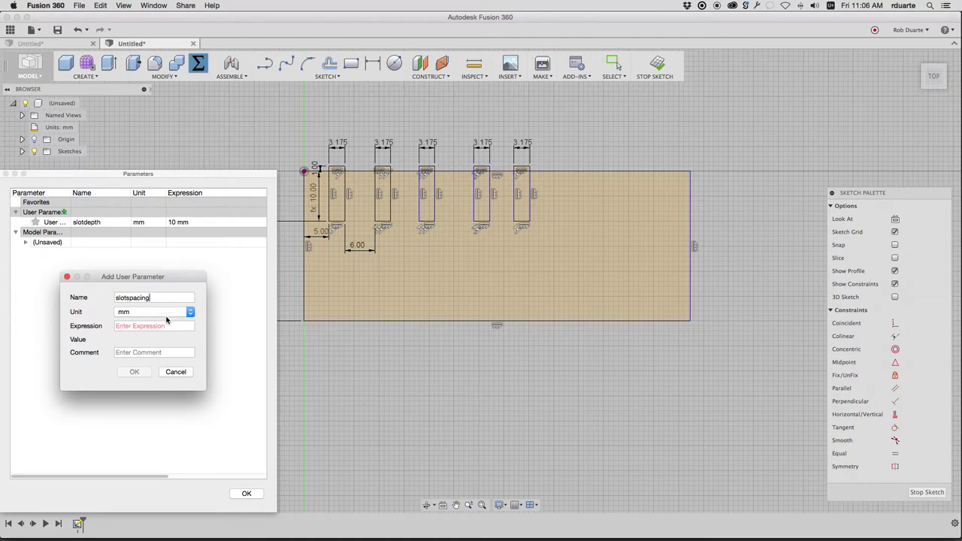
left_click(165, 326)
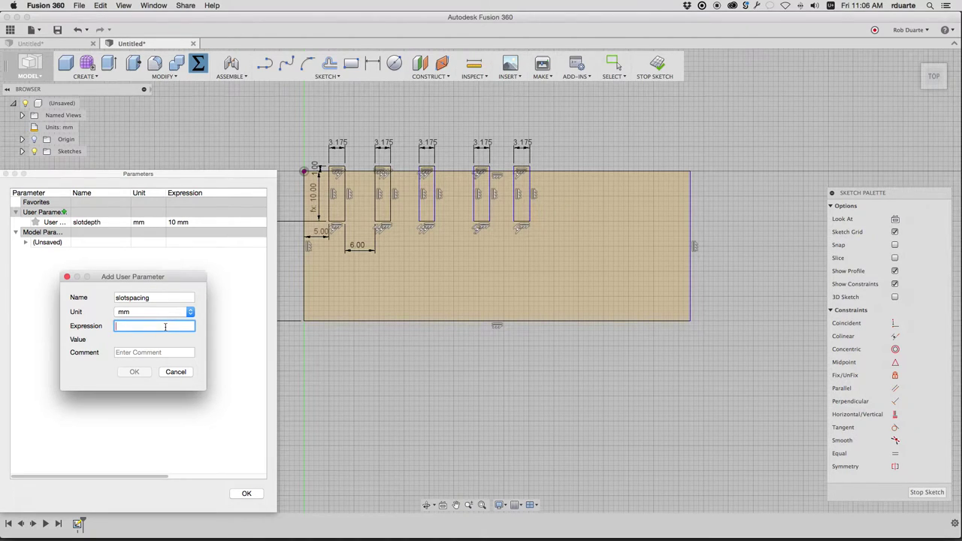
type("6")
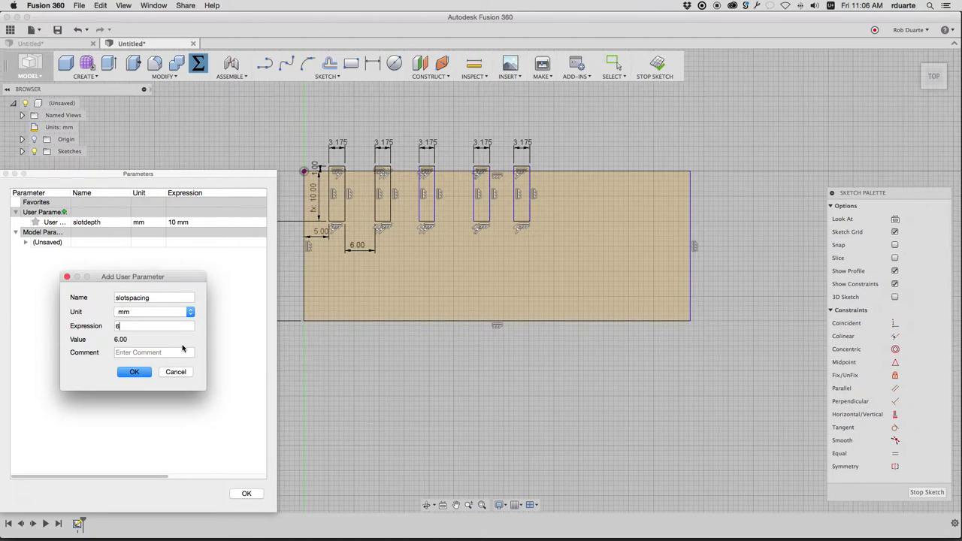
key("BackSpace")
type("7")
left_click(137, 371)
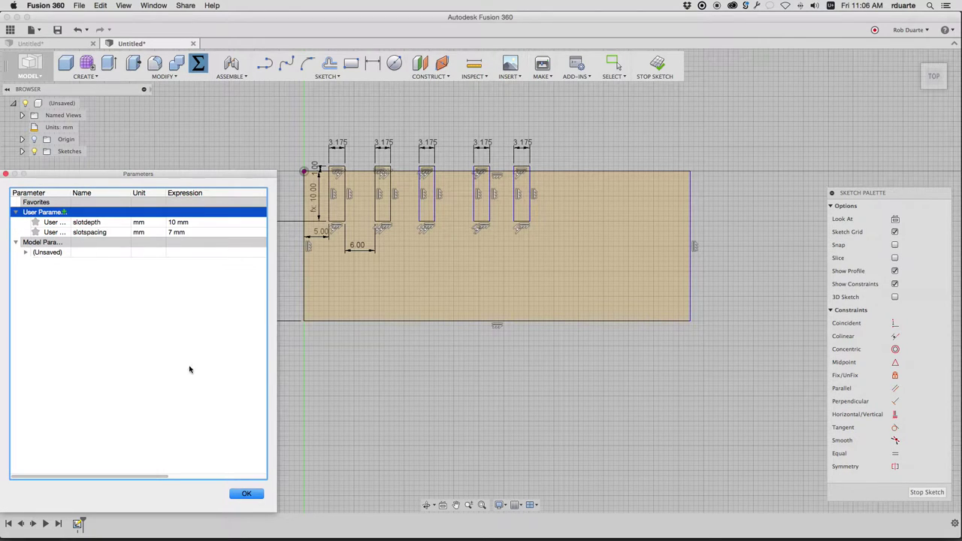
- Link the 6.00 gap to slotspacing and dimension the slot 2–3 gap with slotspacing
left_click(247, 494)
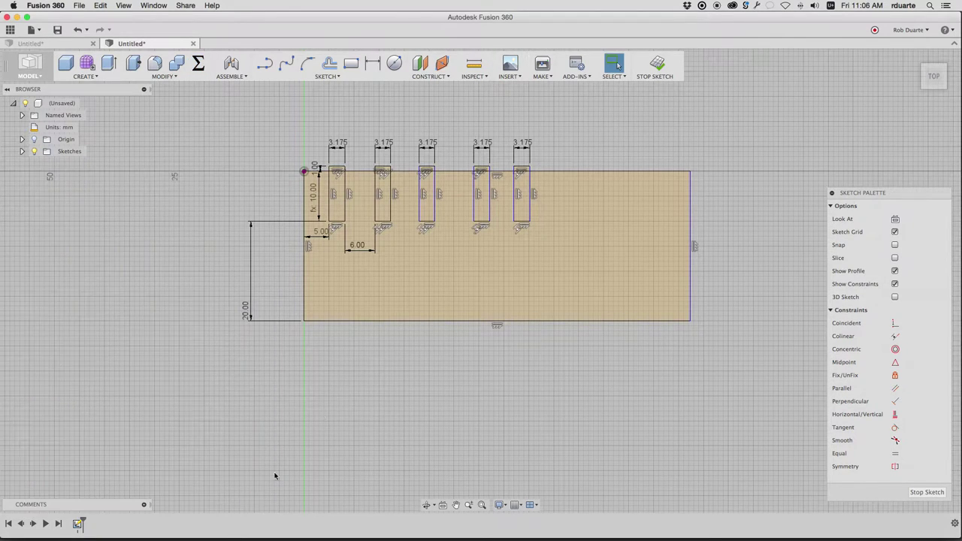
double_click(364, 244)
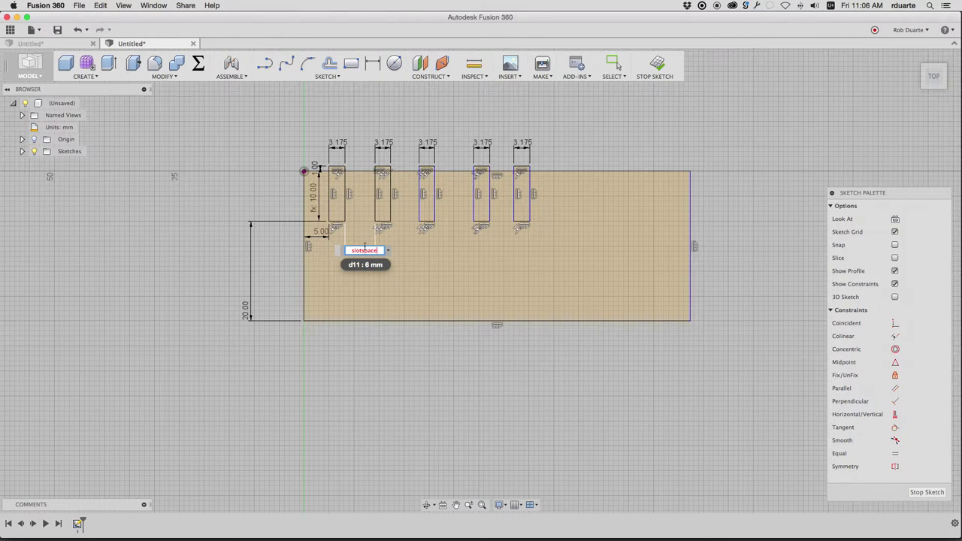
type("slotspacing")
key("Return")
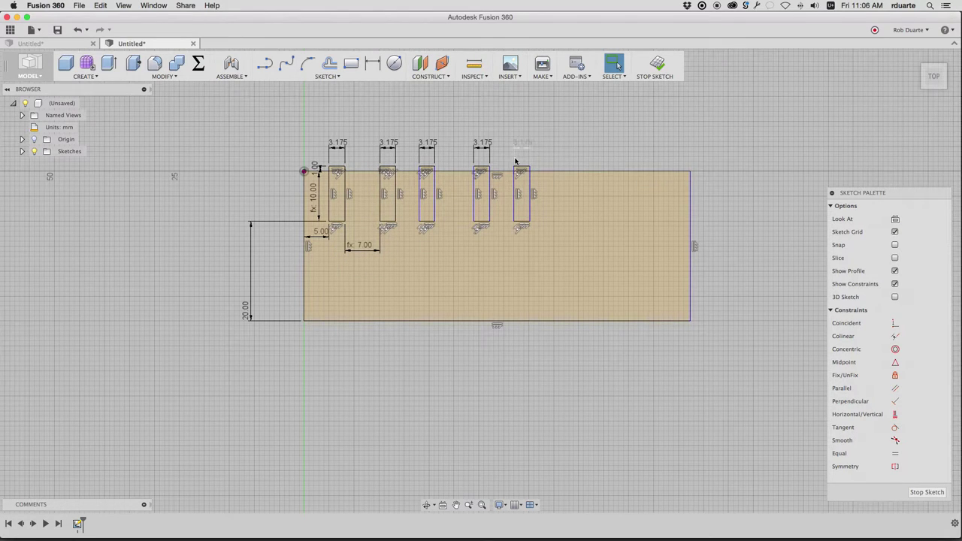
left_click(373, 64)
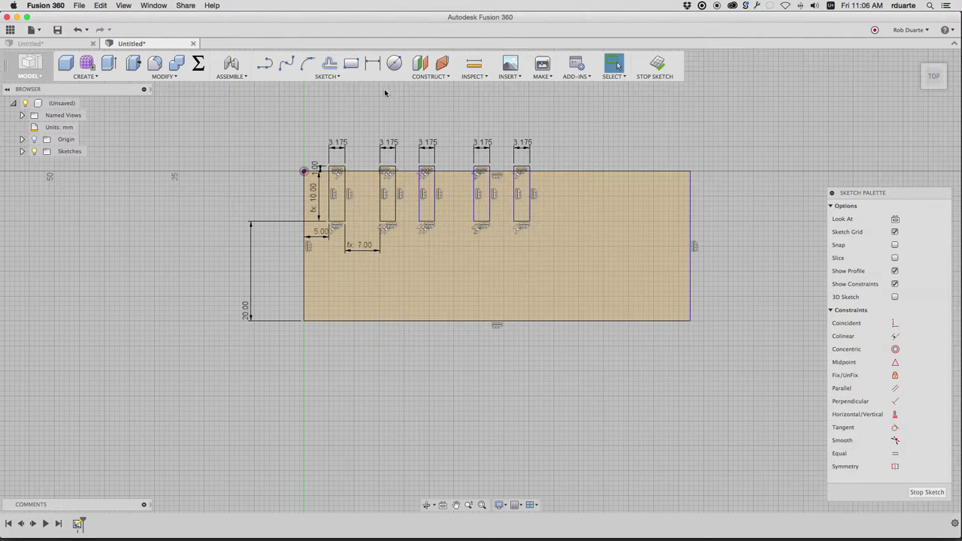
left_click(397, 212)
left_click(420, 209)
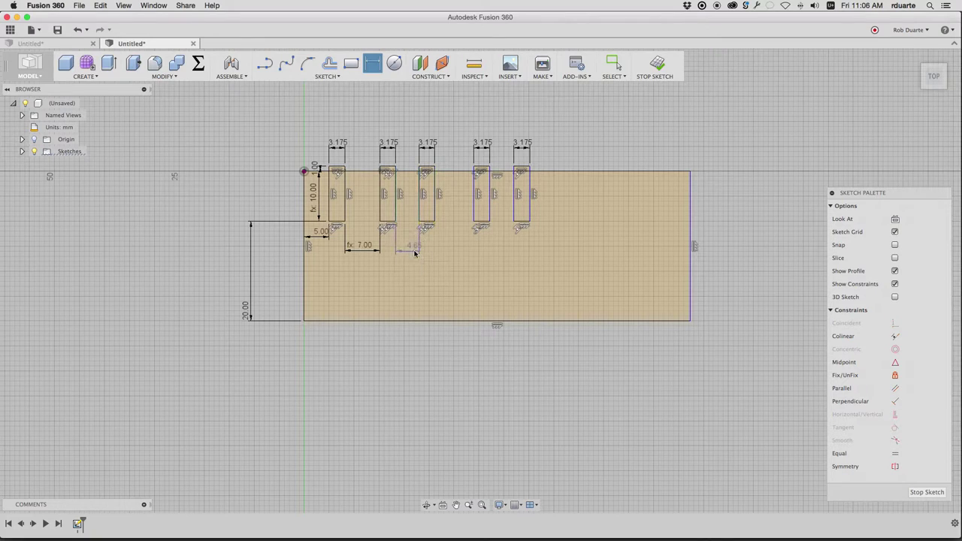
left_click(423, 259)
type("slotspacing")
key("Return")
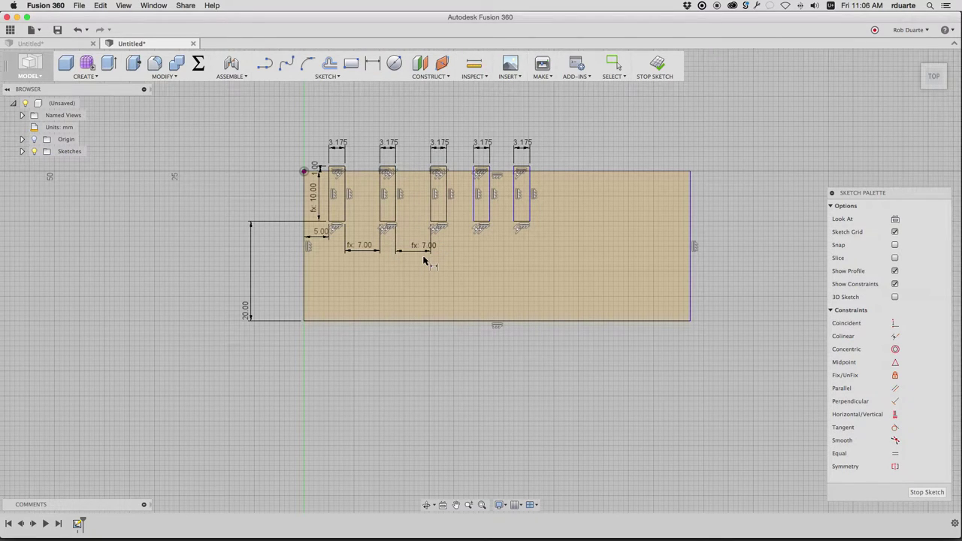
- Dimension the slot 3–4 and slot 4–5 gaps with slotspacing, each reading 7.00 mm
left_click(449, 211)
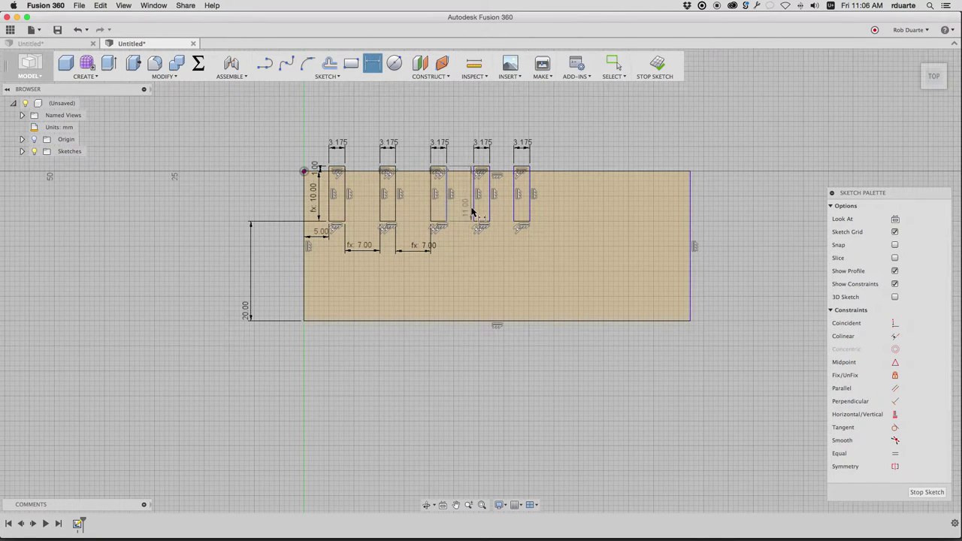
left_click(473, 210)
left_click(463, 243)
type("slo")
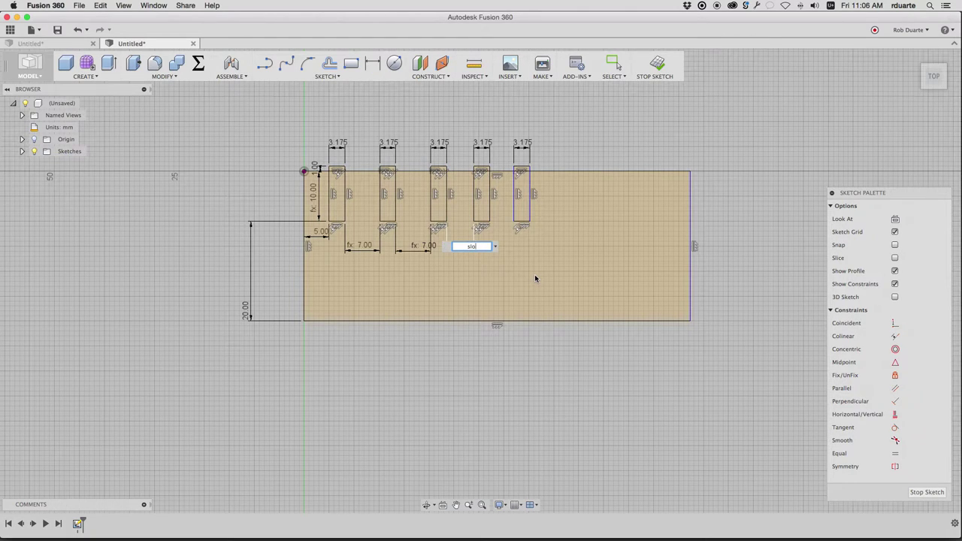
type("tspacing")
key("Return")
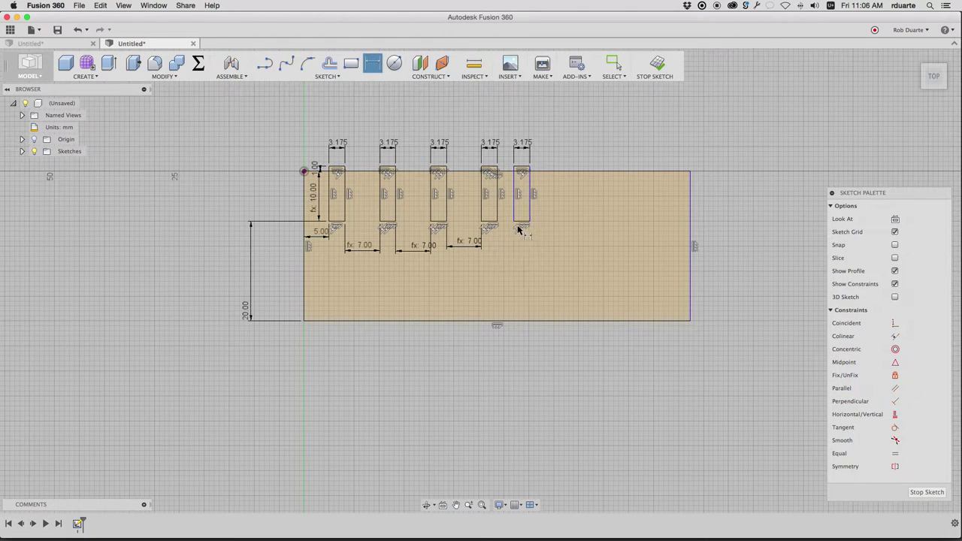
left_click(517, 216)
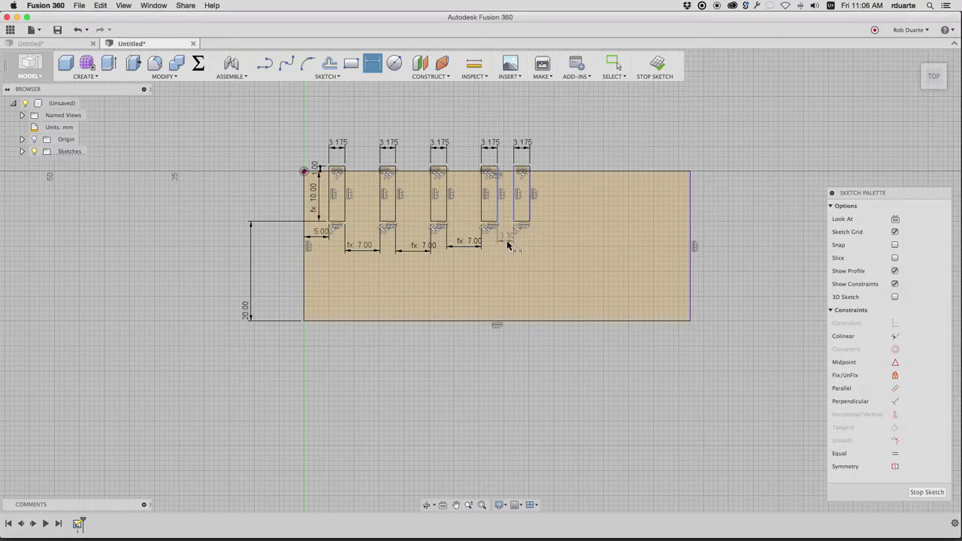
left_click(508, 247)
type("s")
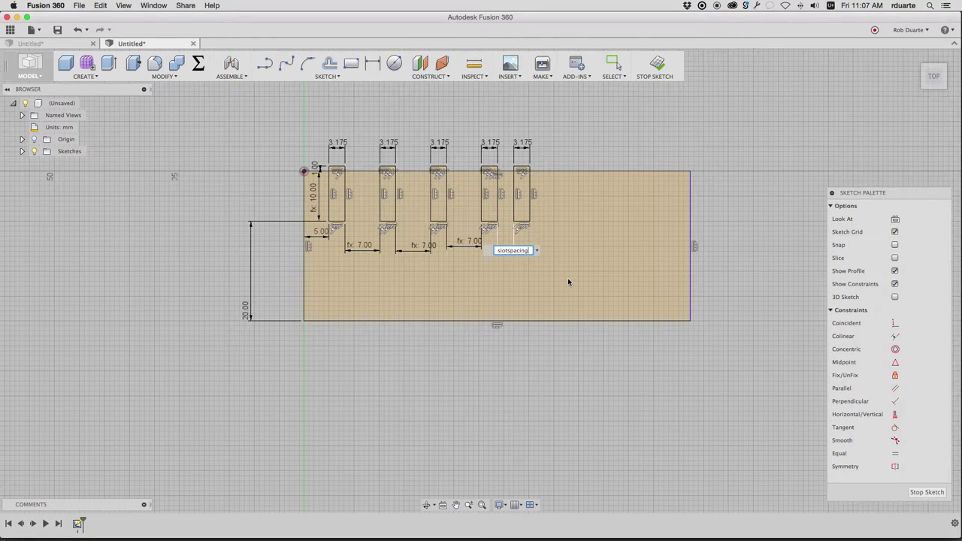
type("lotspacing")
key("Return")
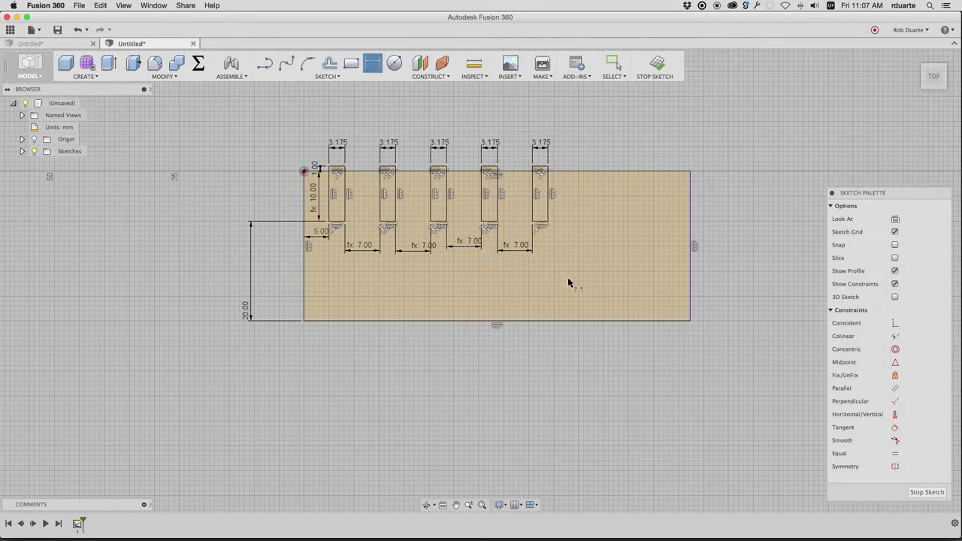
- Dimension the plate's right margin beyond the fifth slot to 5 mm
left_click(691, 204)
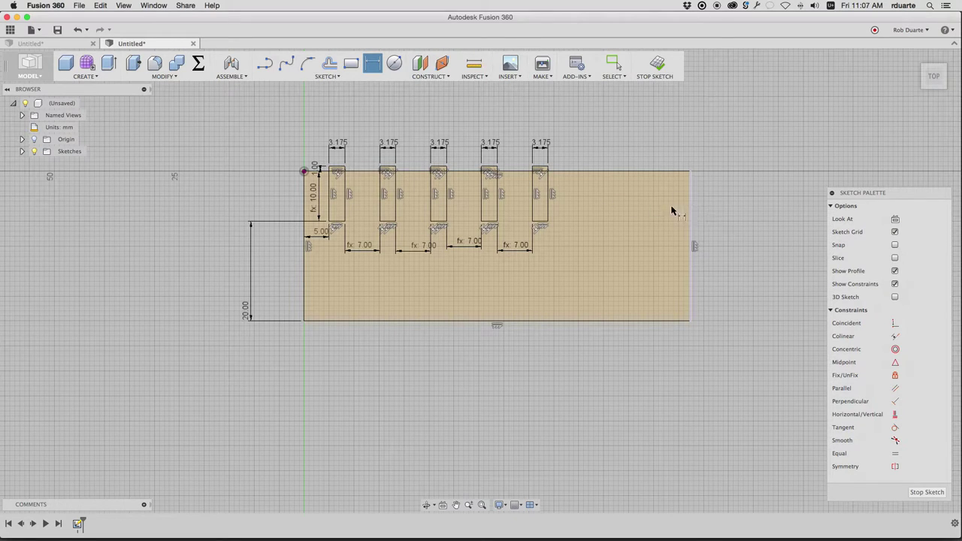
left_click(552, 189, "shift")
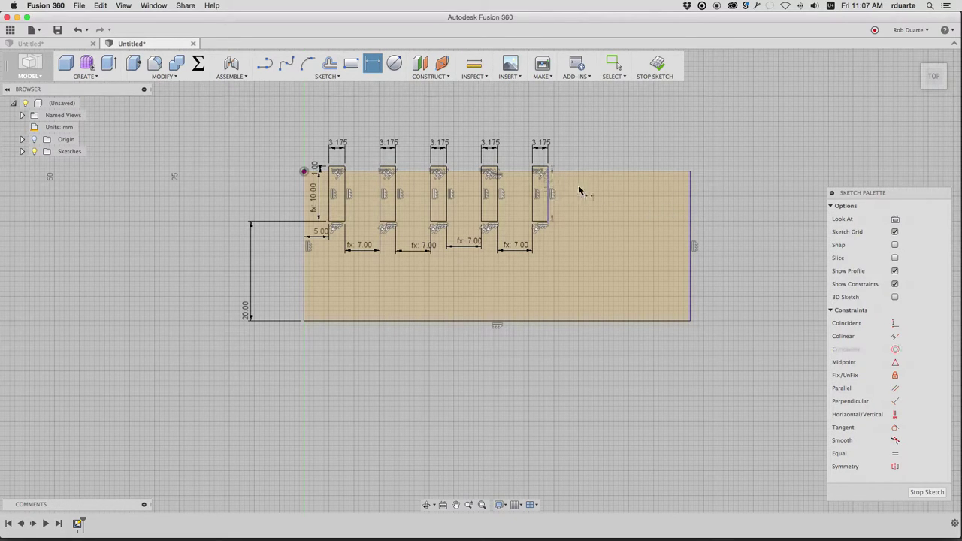
left_click(690, 200)
left_click(596, 247)
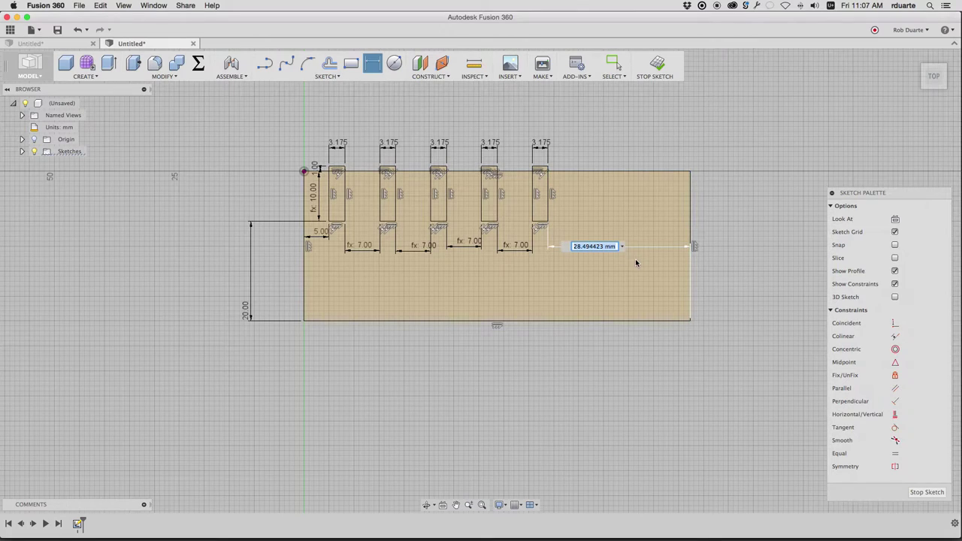
type("5")
key("Return")
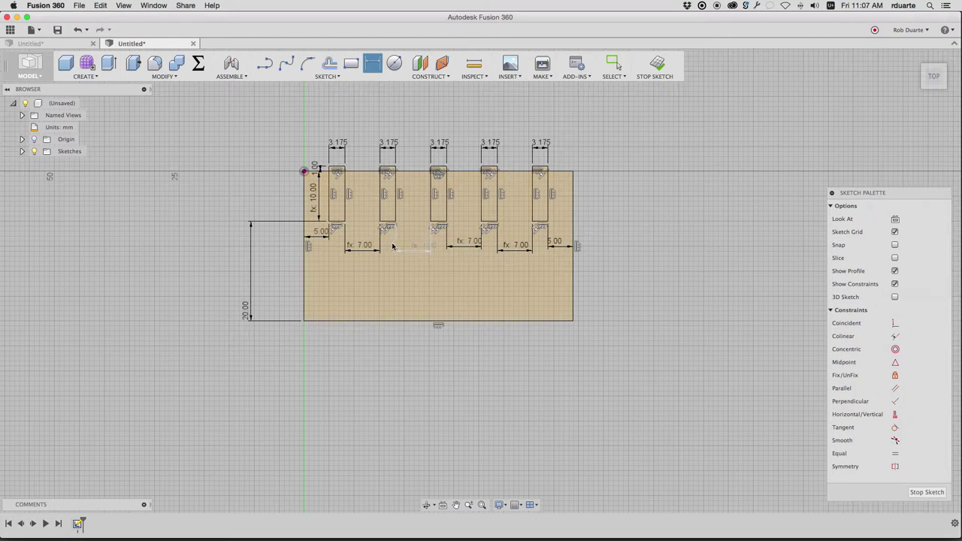
- Move the 7.00 gap dimensions up into one aligned row beneath the slots
key("Escape")
left_click_drag(364, 249, 365, 236)
left_click_drag(421, 252, 562, 231)
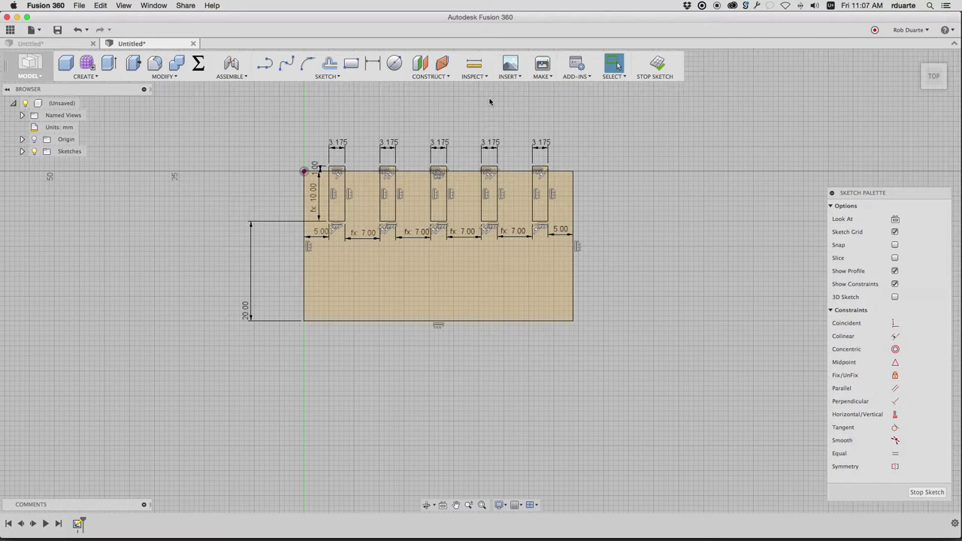
- Draw a small circle near the plate's lower-right corner and dimension its diameter
left_click(395, 66)
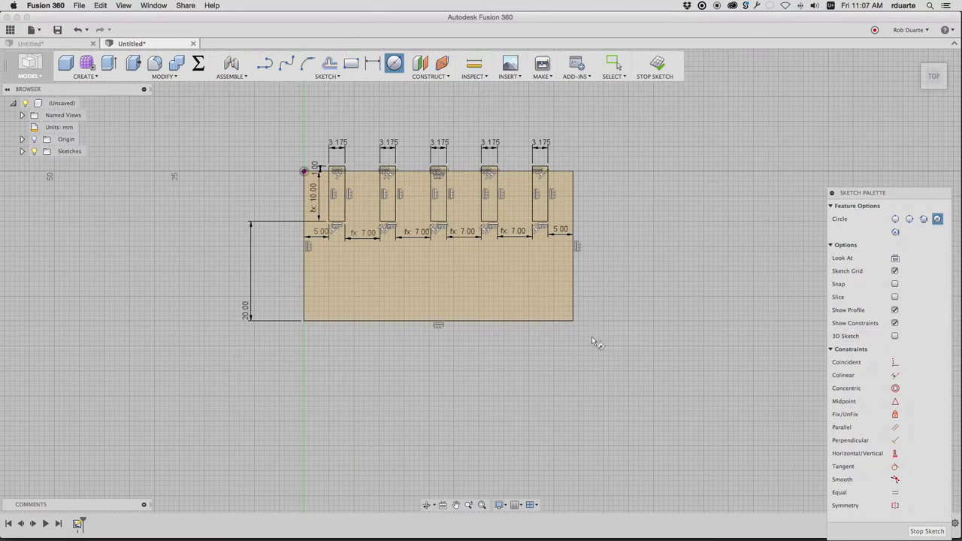
left_click(551, 302)
left_click(561, 303)
key("Escape")
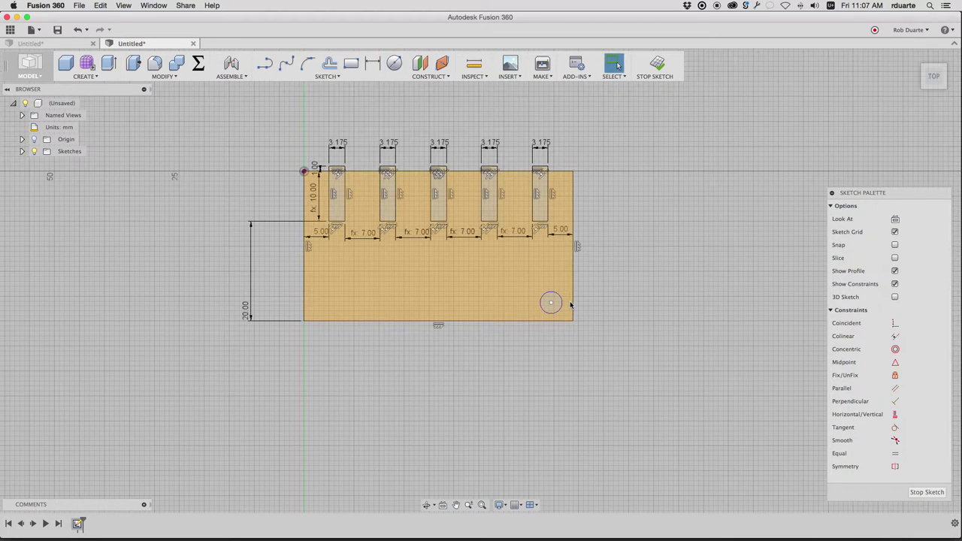
key("d")
left_click(563, 303)
left_click(608, 278)
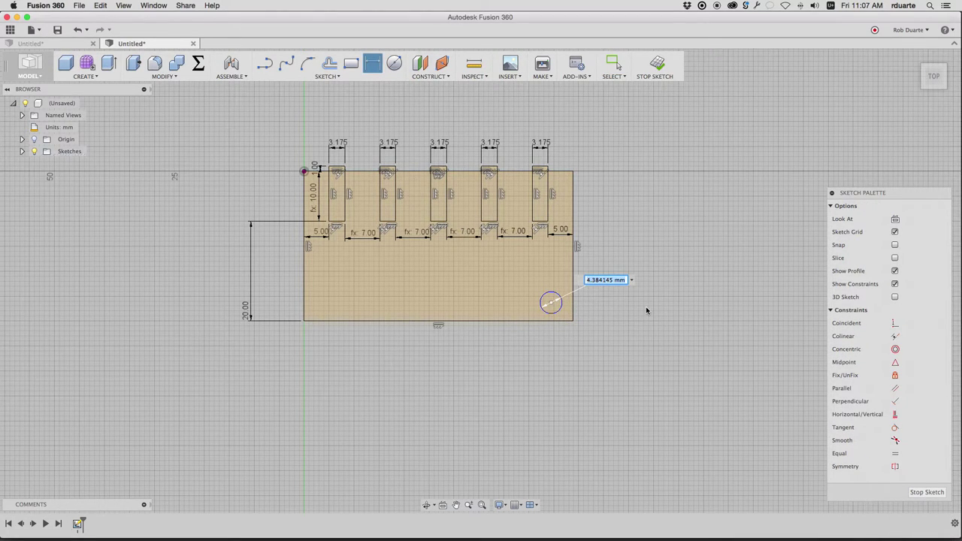
type("6")
key("Return")
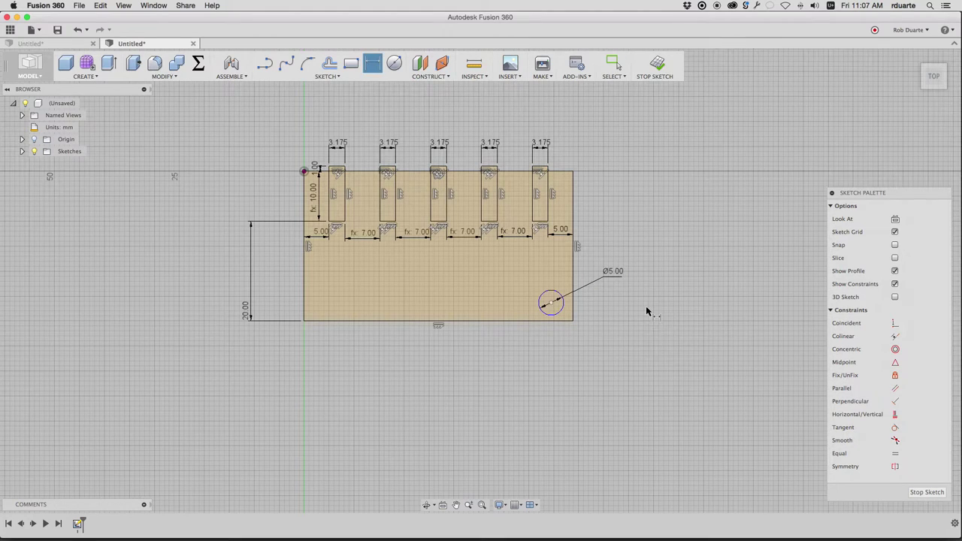
- Position the circle's centre 6 mm from the plate's right edge and 6 mm from its bottom edge
left_click(556, 309)
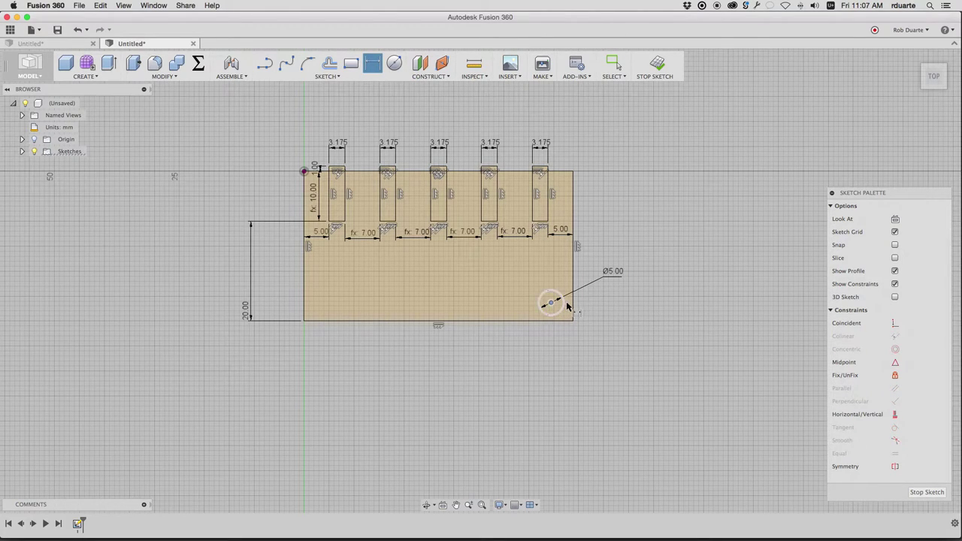
left_click(570, 341)
left_click(574, 347)
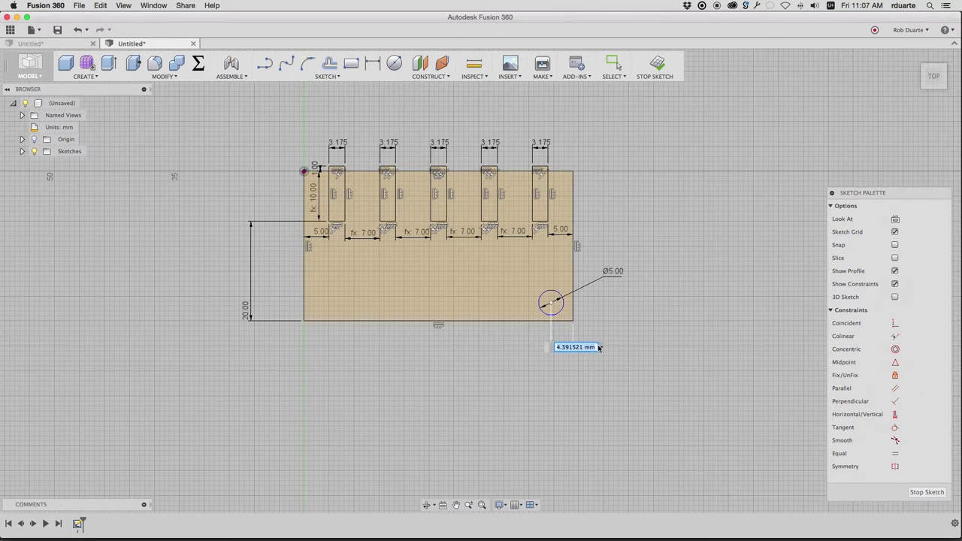
type("6")
key("Return")
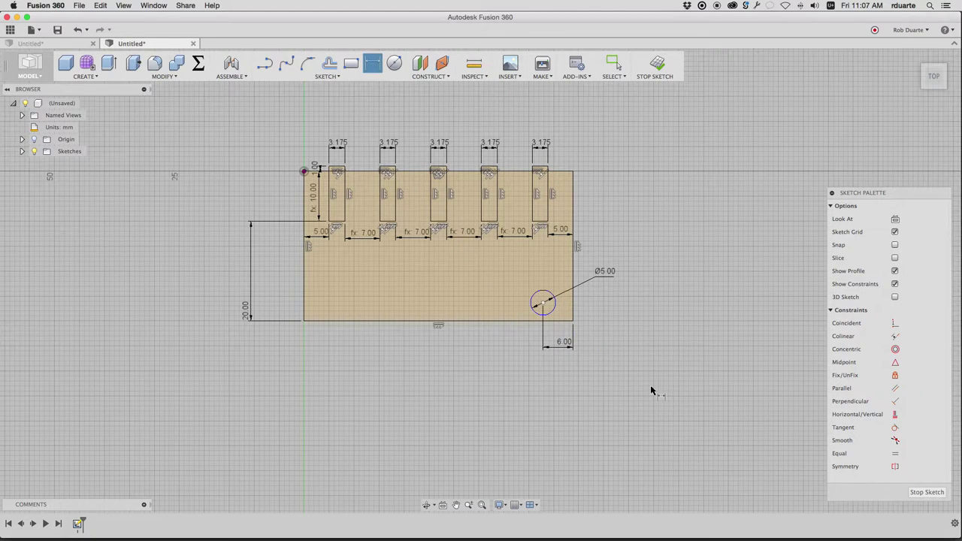
left_click(541, 304)
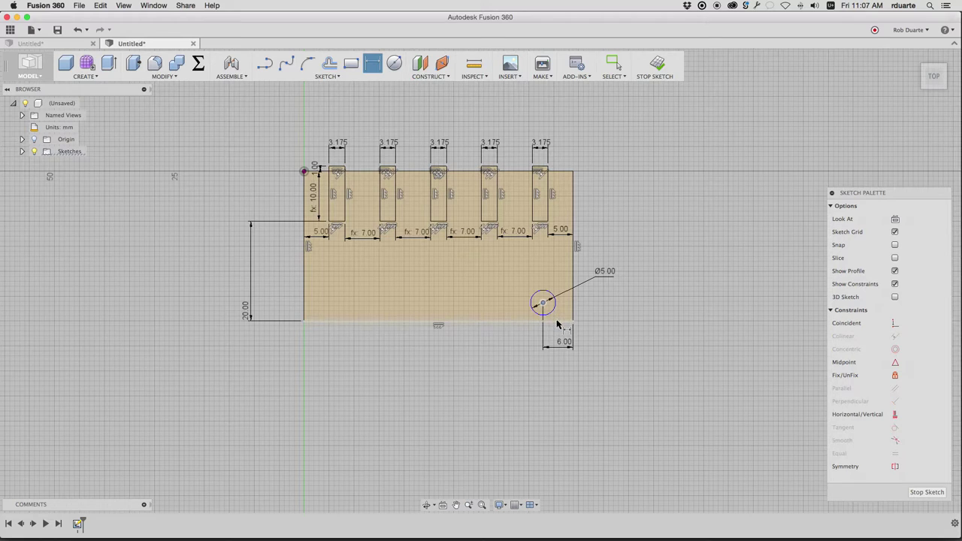
left_click(562, 321)
left_click(609, 319)
type("6")
key("Return")
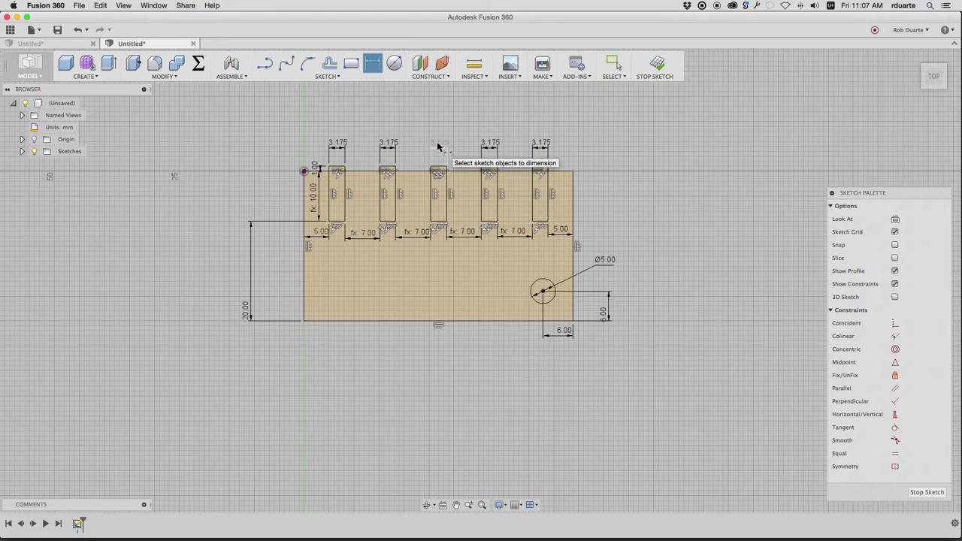
key("Escape")
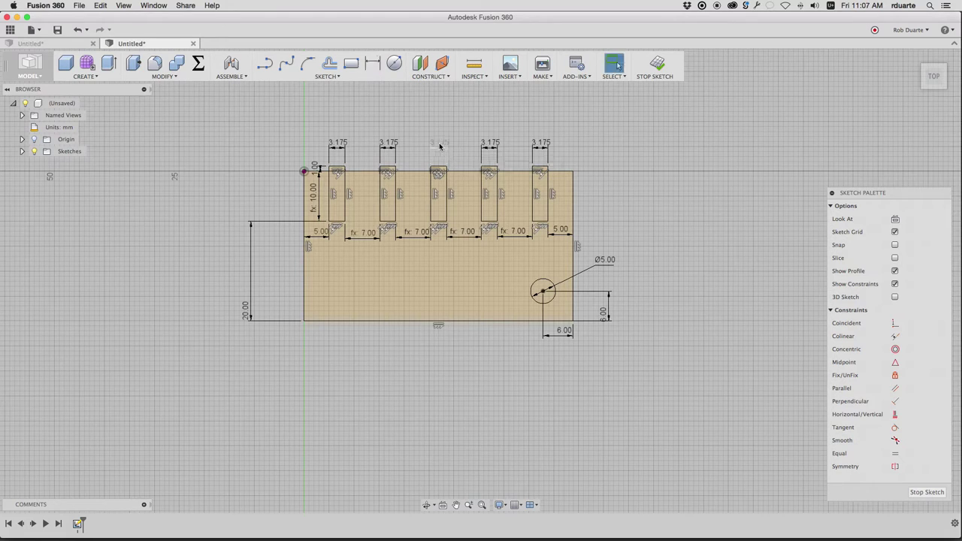
- Add a user parameter named start with a value of 3.175 mm
left_click(199, 66)
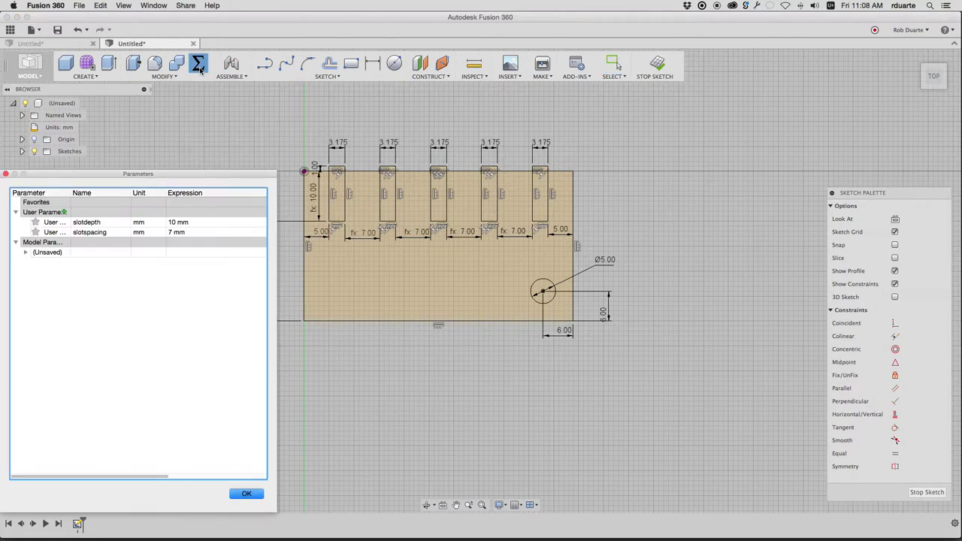
left_click(64, 212)
type("start")
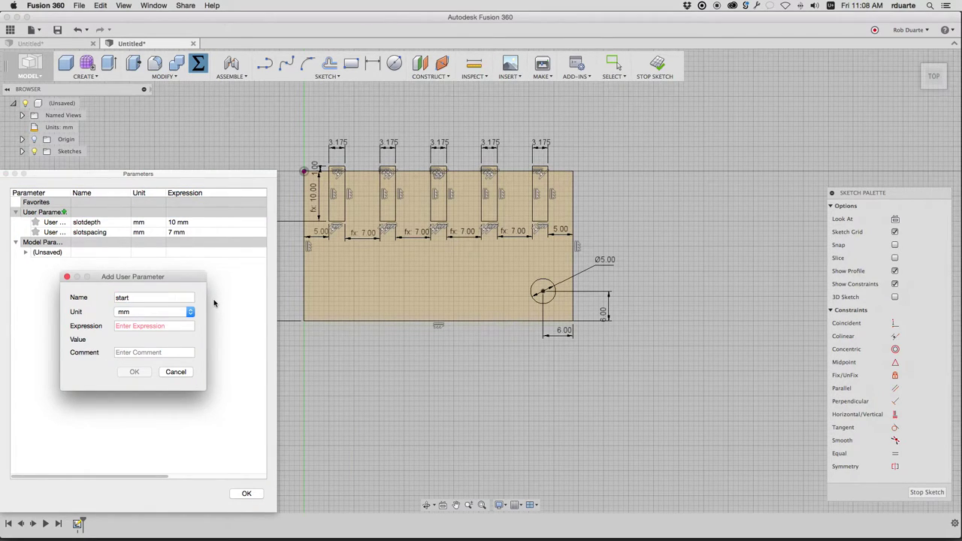
left_click(130, 325)
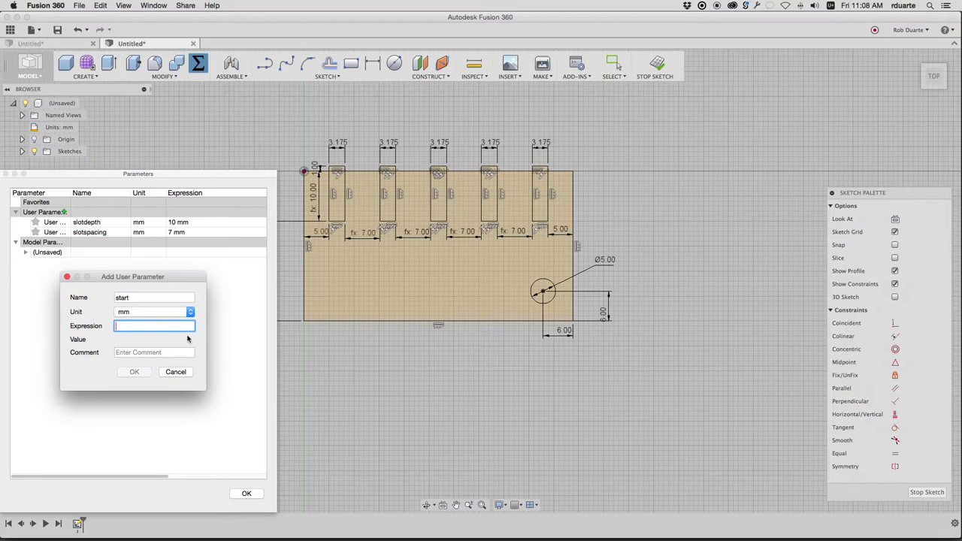
type("3.175")
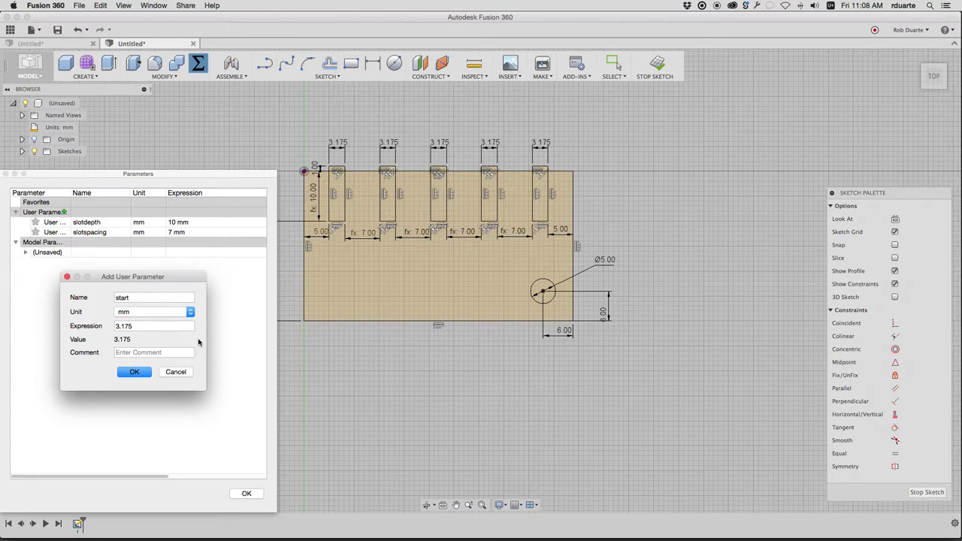
left_click(134, 372)
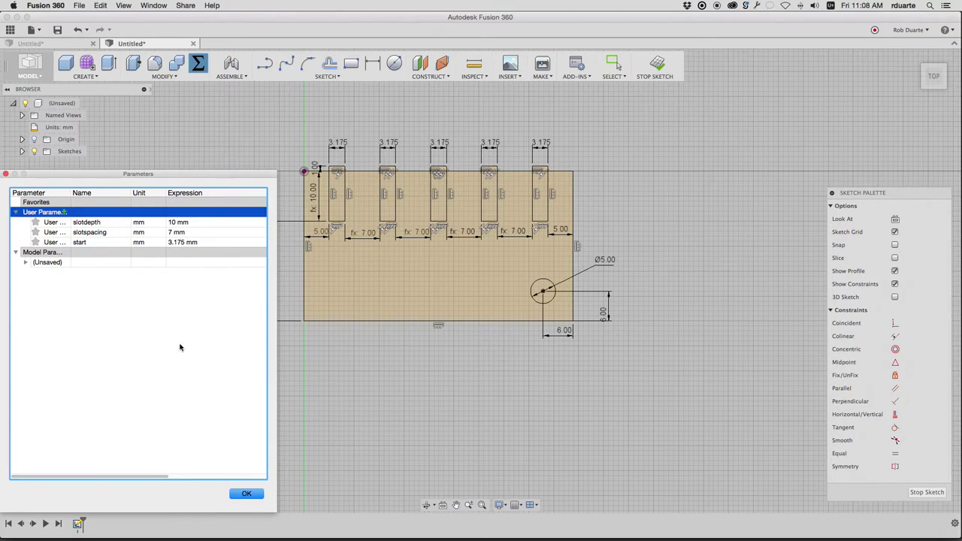
- Add a user parameter named incr with a value of .25 mm
left_click(65, 213)
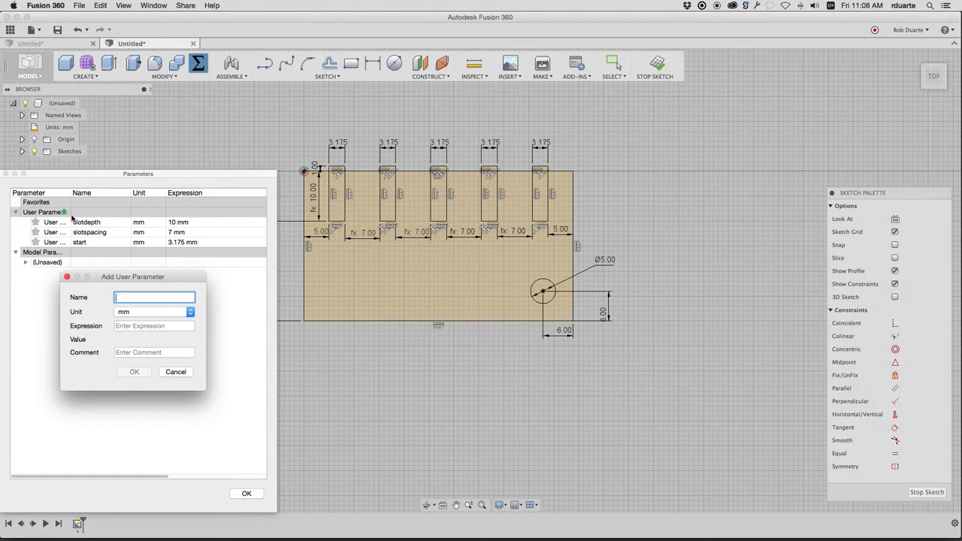
type("liunc")
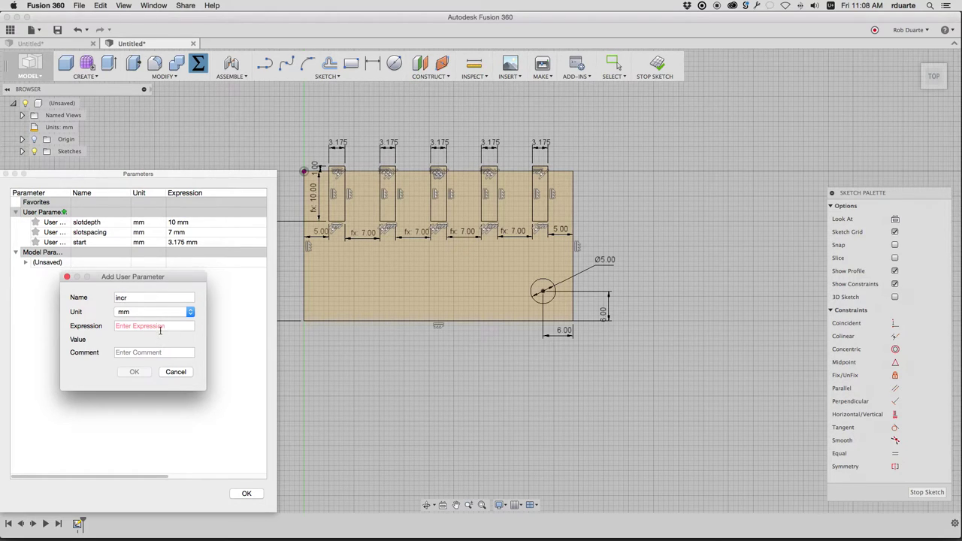
left_click(160, 330)
type(".25")
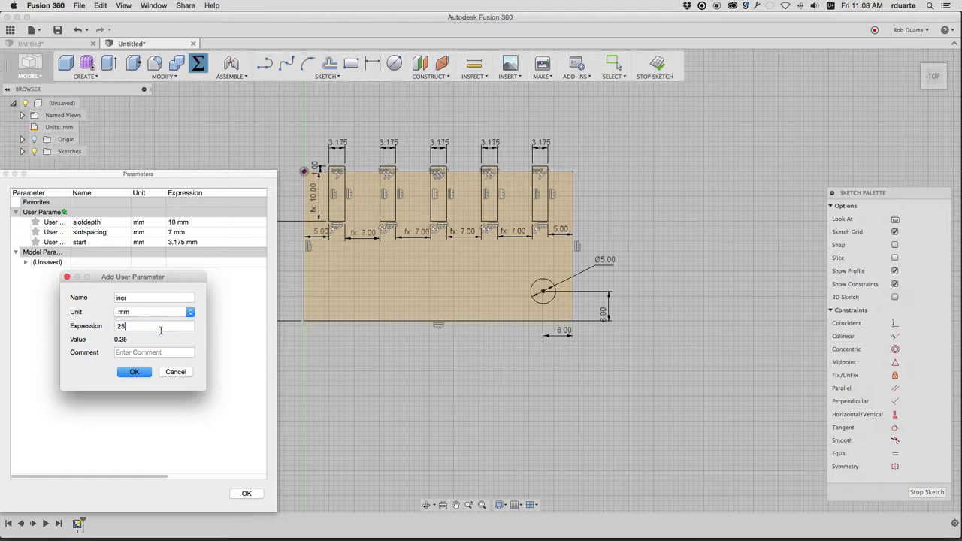
left_click(135, 372)
left_click(248, 496)
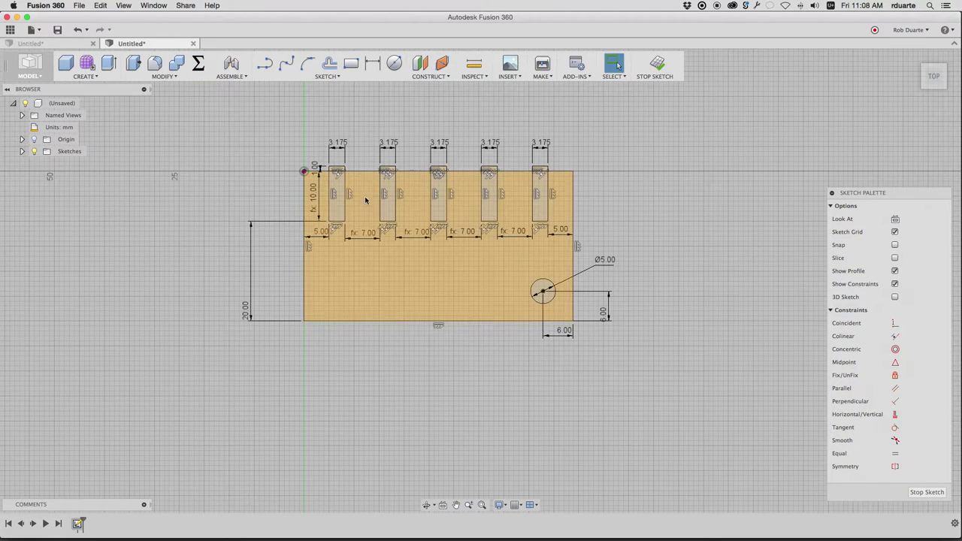
double_click(440, 144)
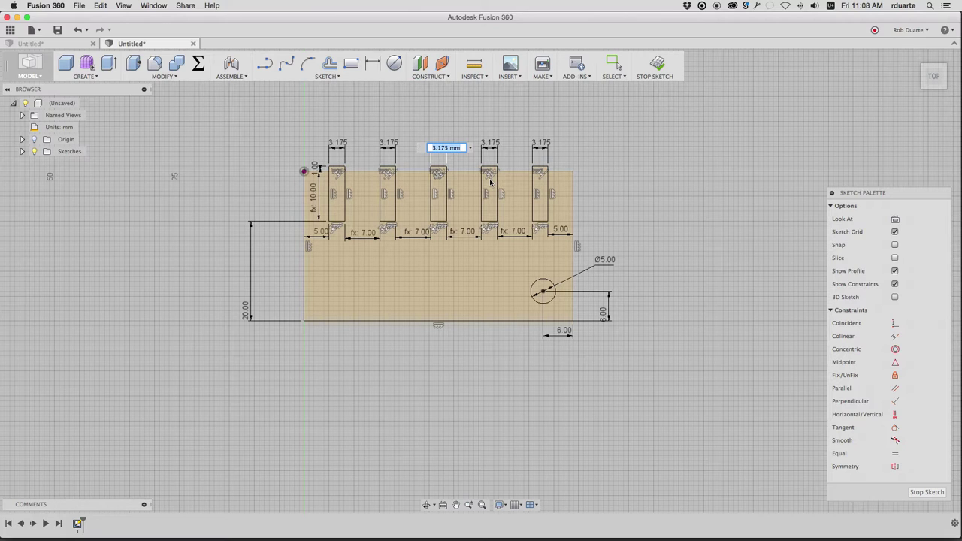
- Leave the middle slot width as is and set the fourth and fifth widths to start+0.25 and start+0.5
key("Escape")
left_click(494, 142)
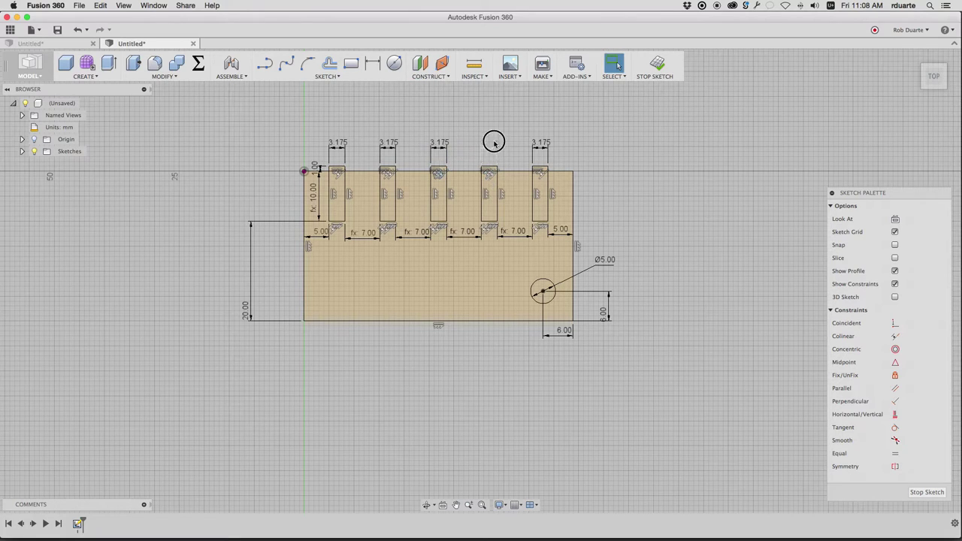
type("start+")
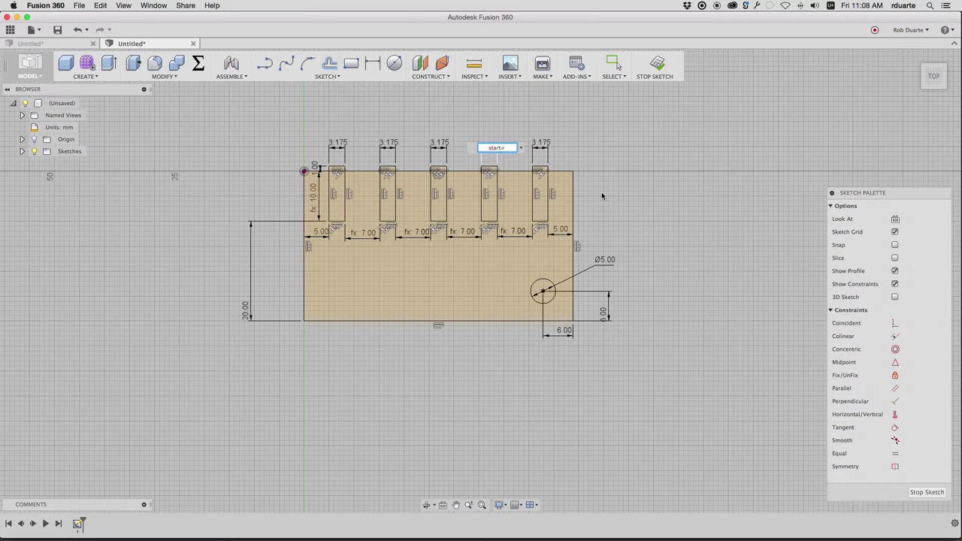
type("0.25")
key("Return")
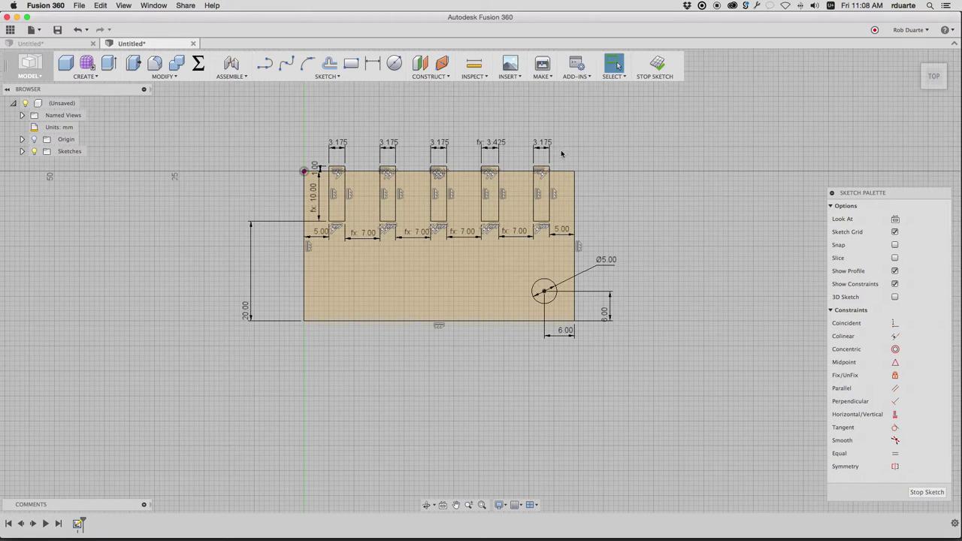
double_click(542, 143)
type("start+")
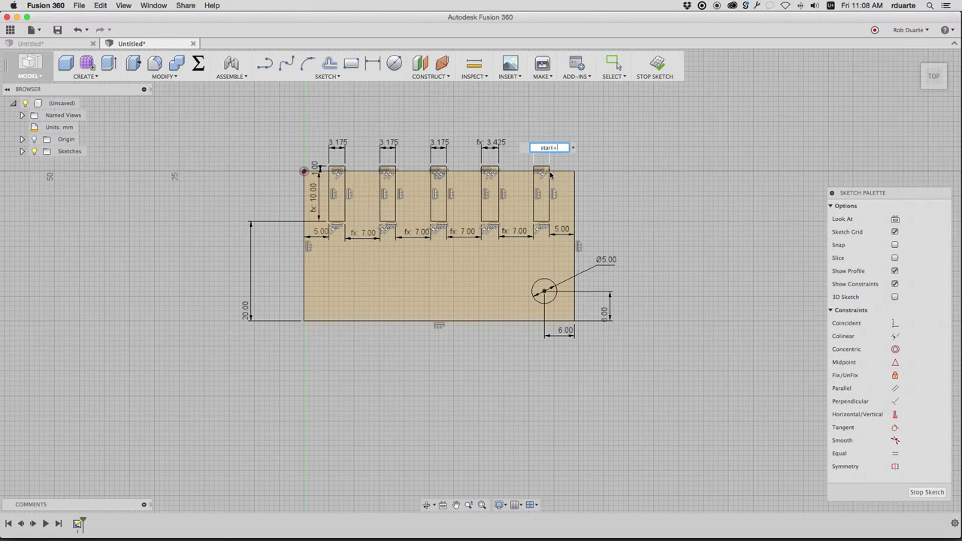
type("0.5")
key("Return")
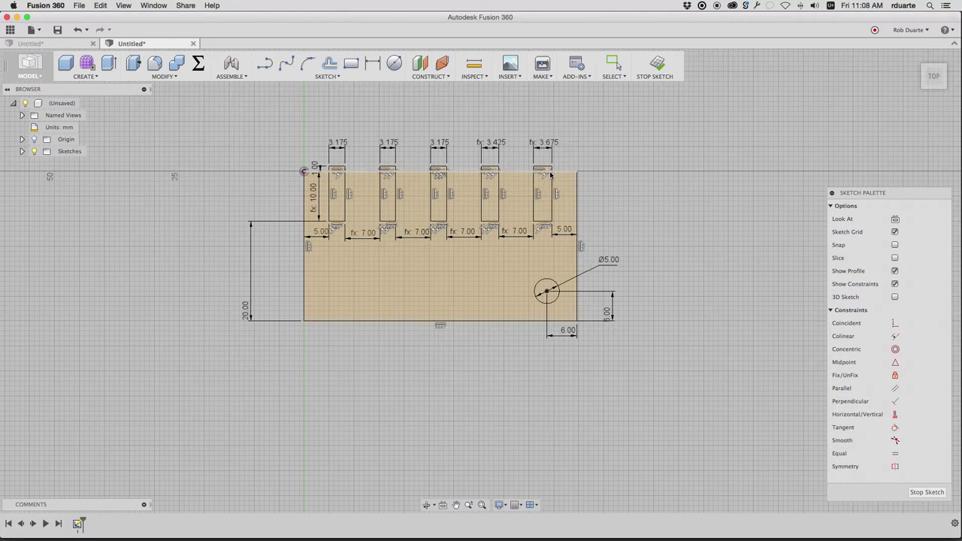
- Set the second slot width to start+incr and the first slot width to start
double_click(389, 143)
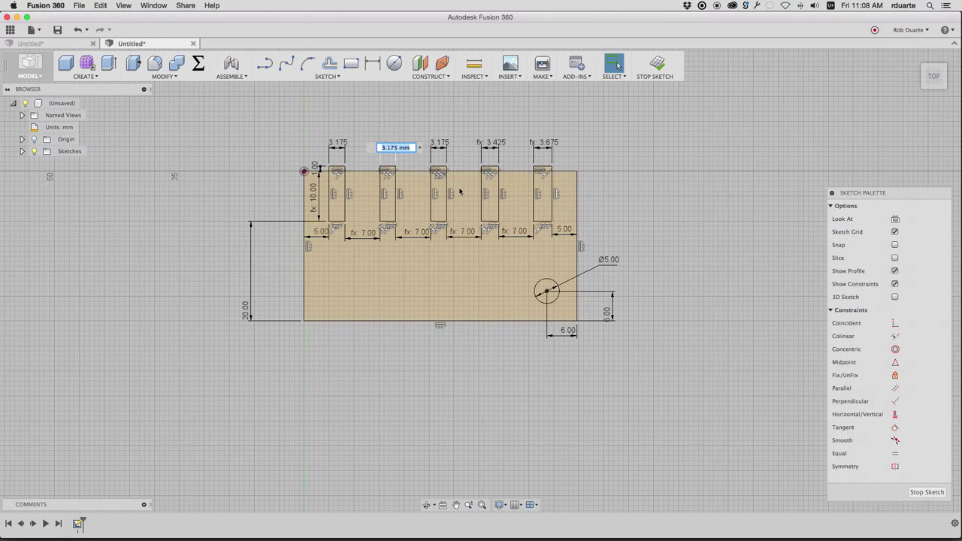
type("start+incr")
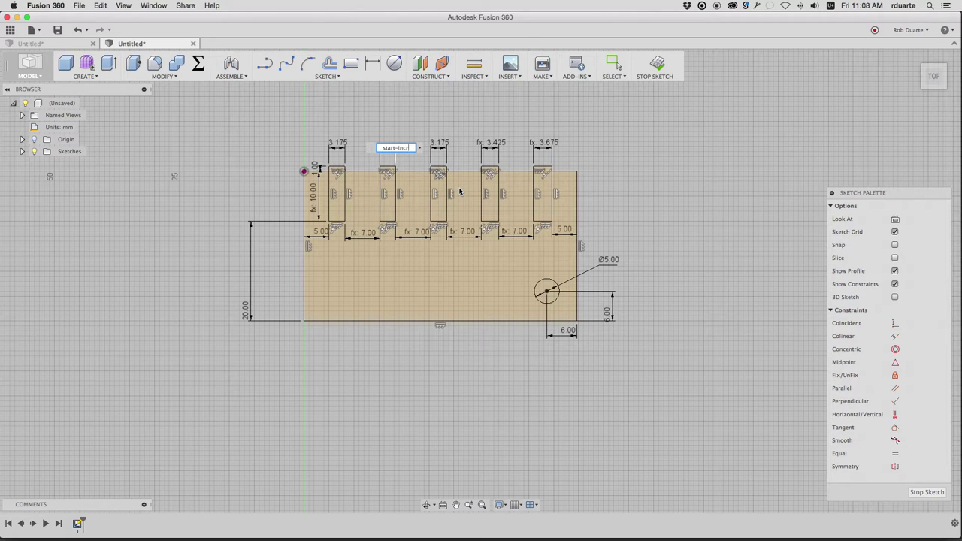
key("Return")
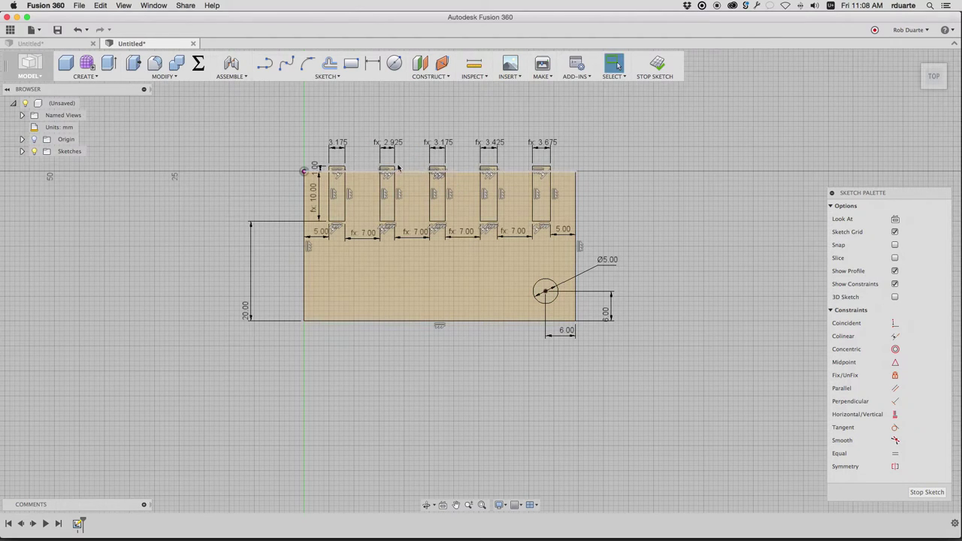
double_click(337, 143)
type("s")
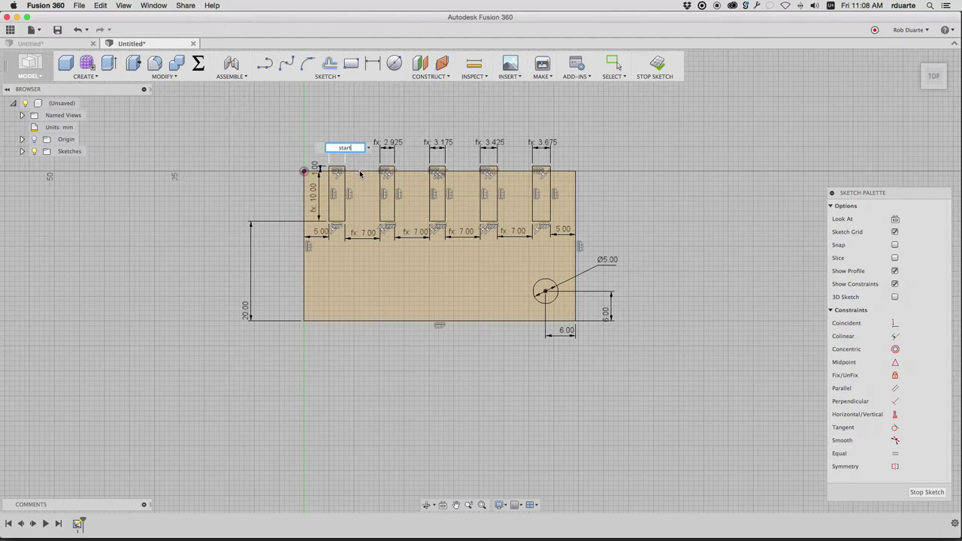
type("tart")
key("Return")
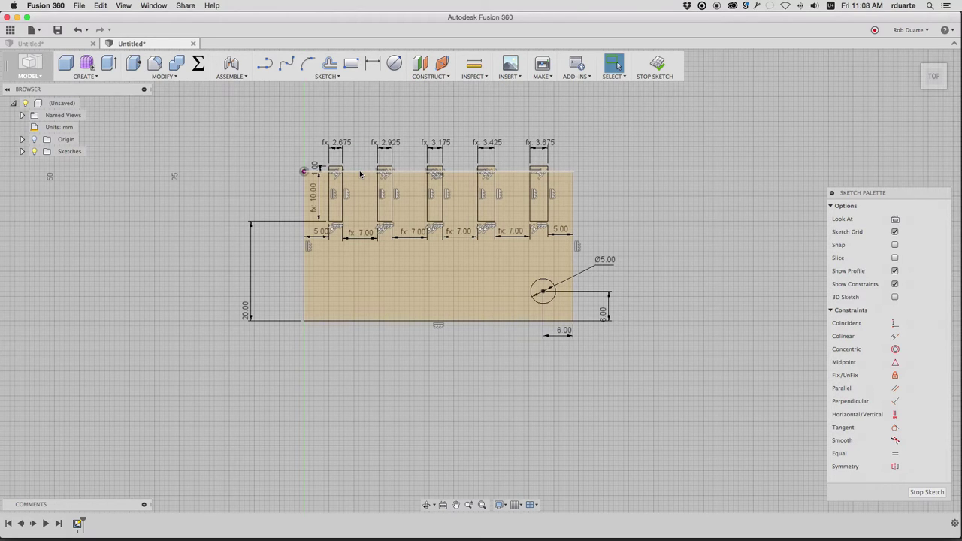
- In the parameters table, try start at 3 mm and incr at 0.1 mm
left_click(198, 64)
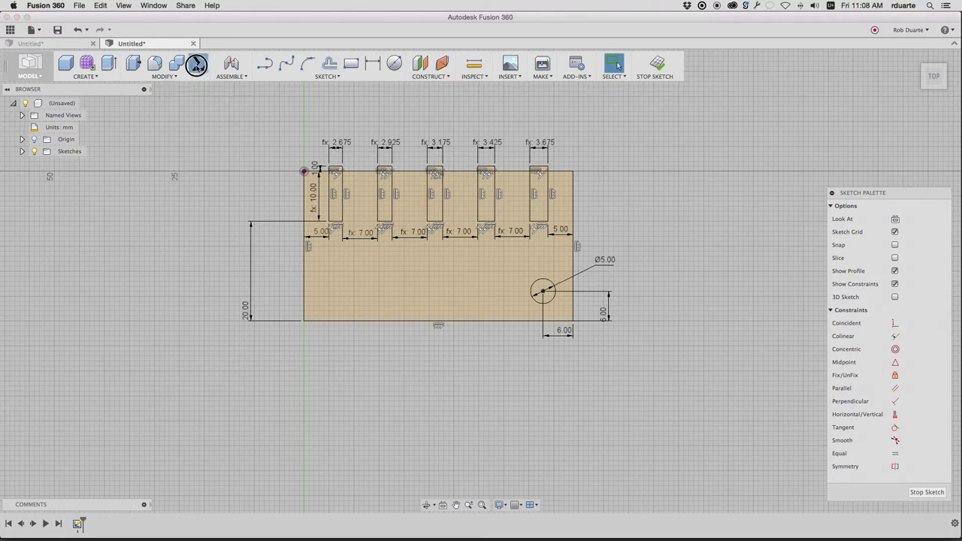
double_click(191, 242)
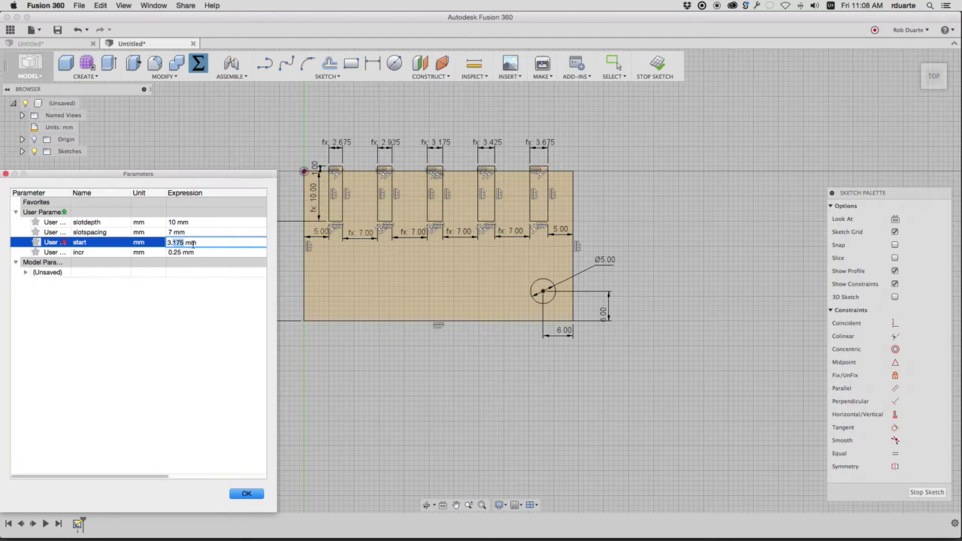
type("3")
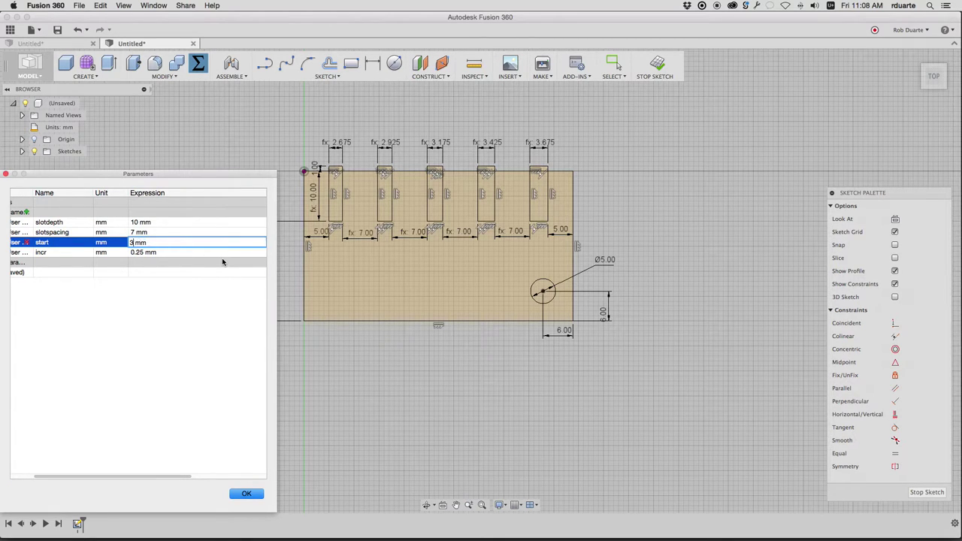
key("Tab")
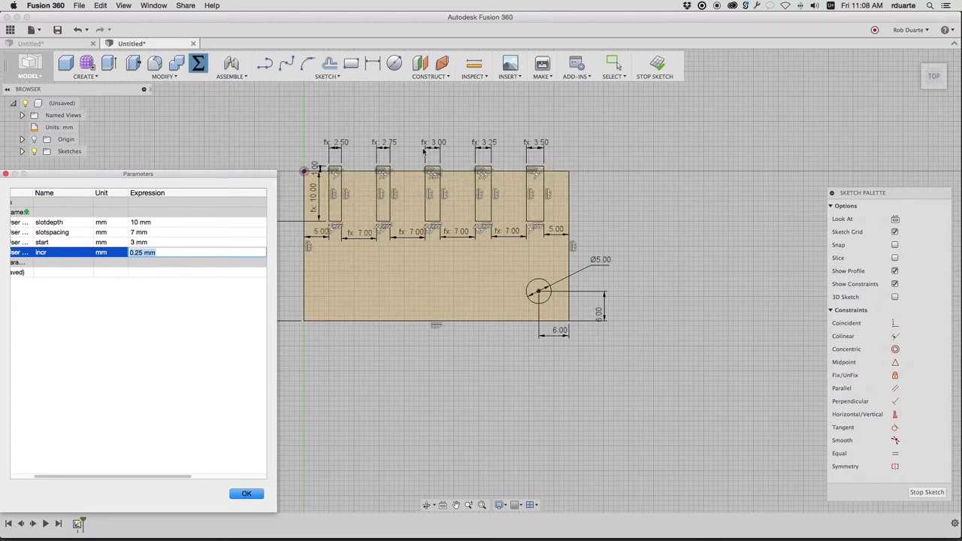
left_click(145, 252)
key("BackSpace")
key("BackSpace")
type("1")
key("Return")
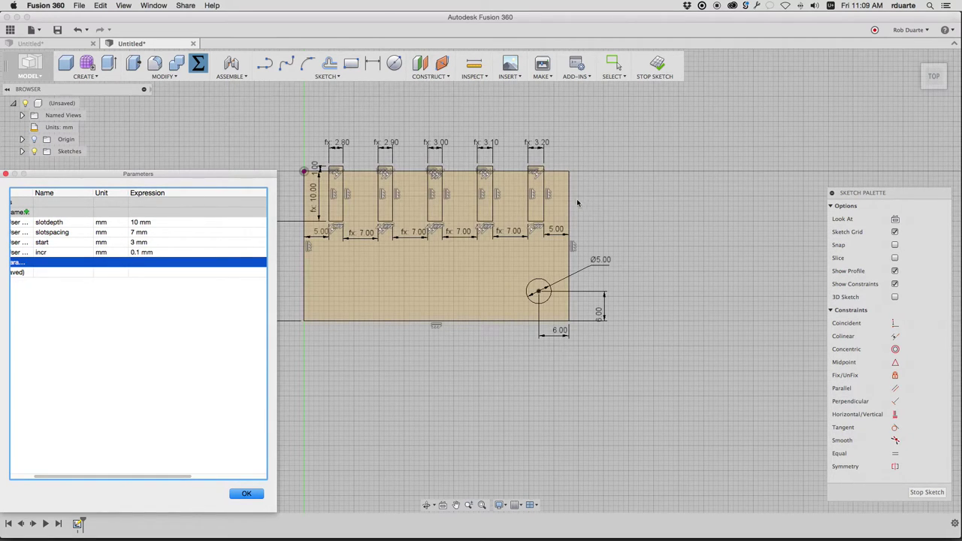
- Change the start parameter to 3.175 mm
left_click(160, 242)
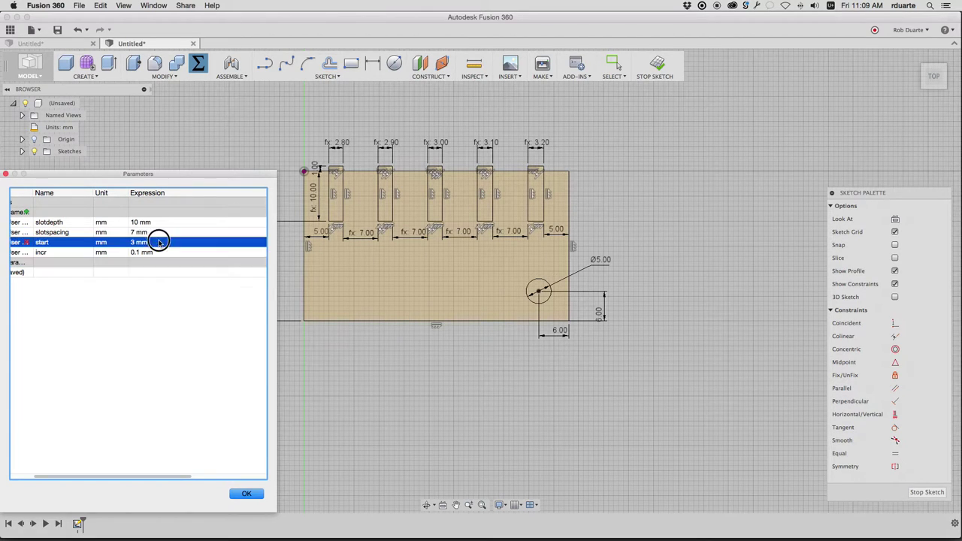
left_click(132, 242)
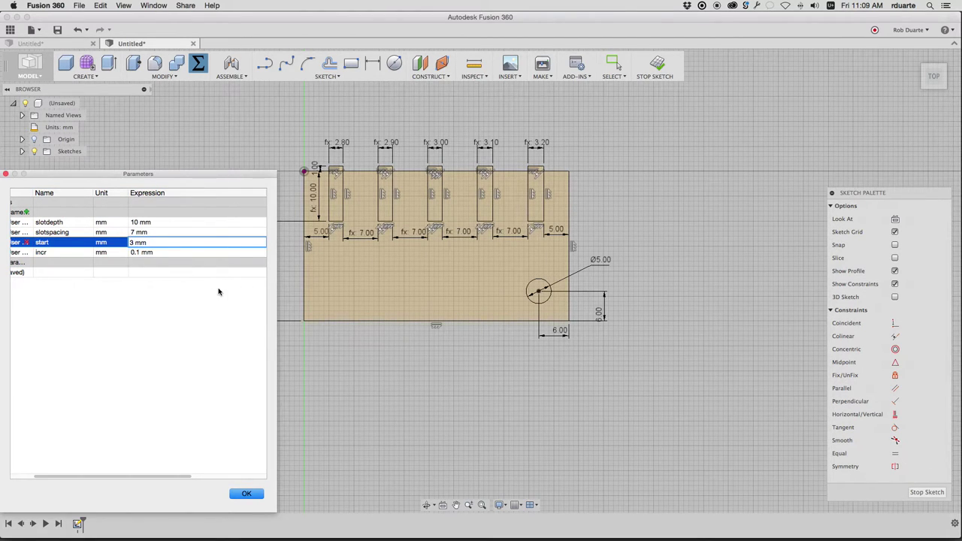
key("BackSpace")
type("3.175")
key("Return")
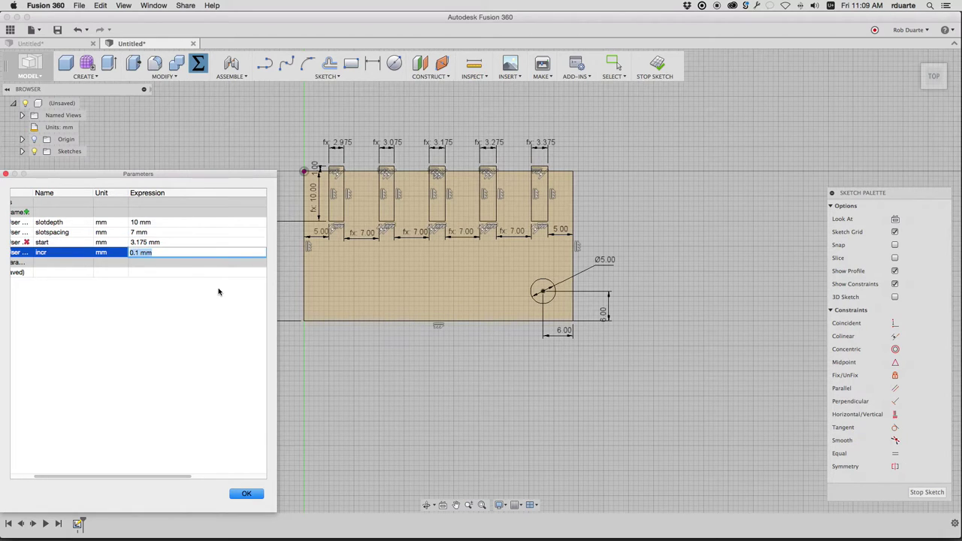
- Try slotspacing at 10 mm, return it to 7 mm, and close the table
left_click(138, 233)
key("BackSpace")
type("10")
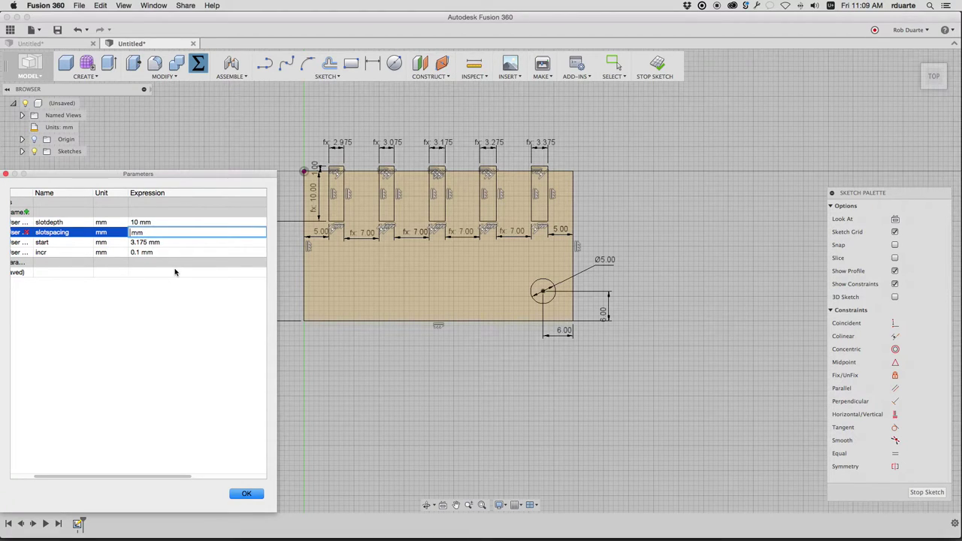
key("Return")
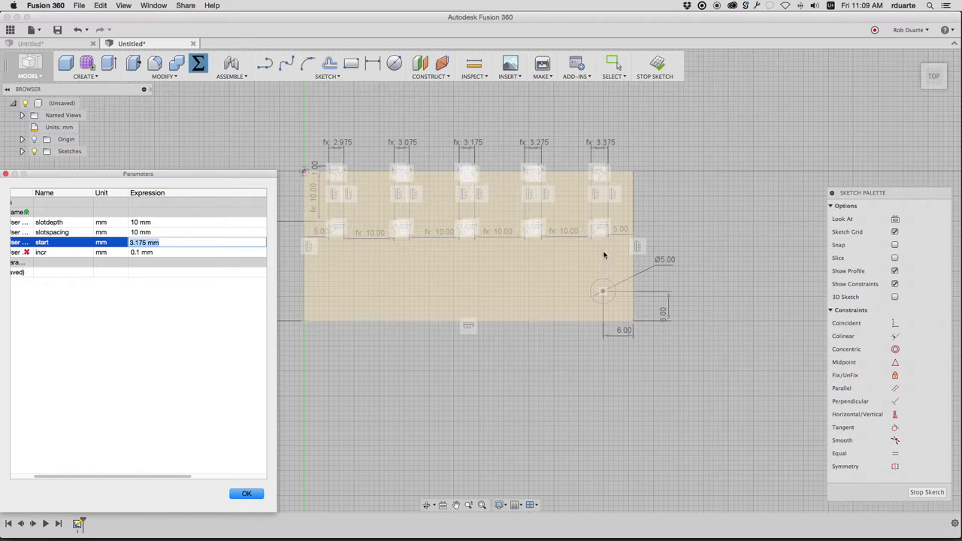
left_click(140, 233)
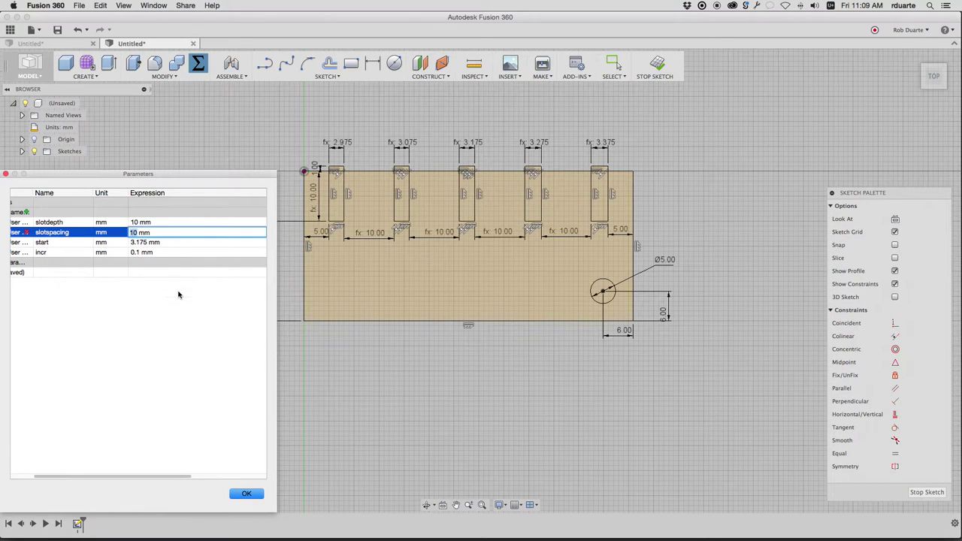
type("7 mm")
key("Return")
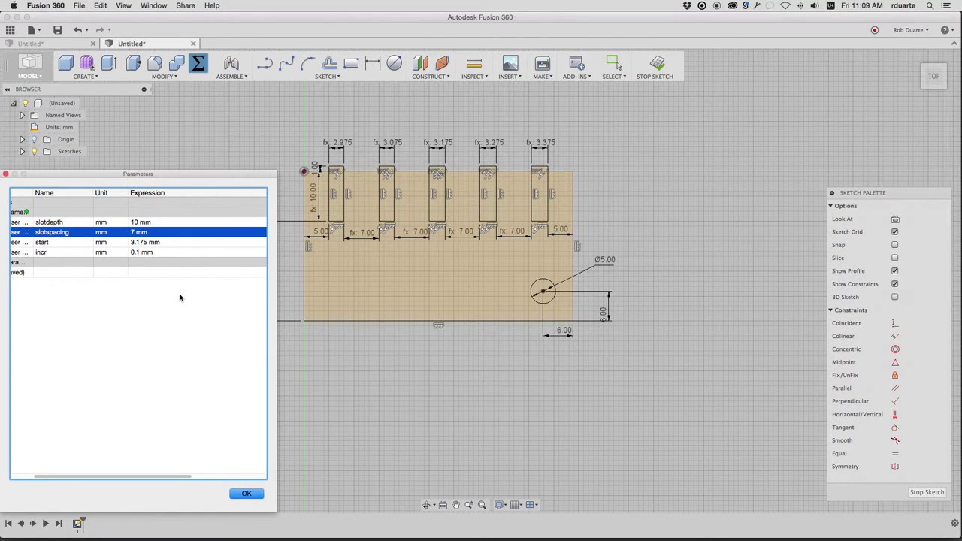
left_click(246, 493)
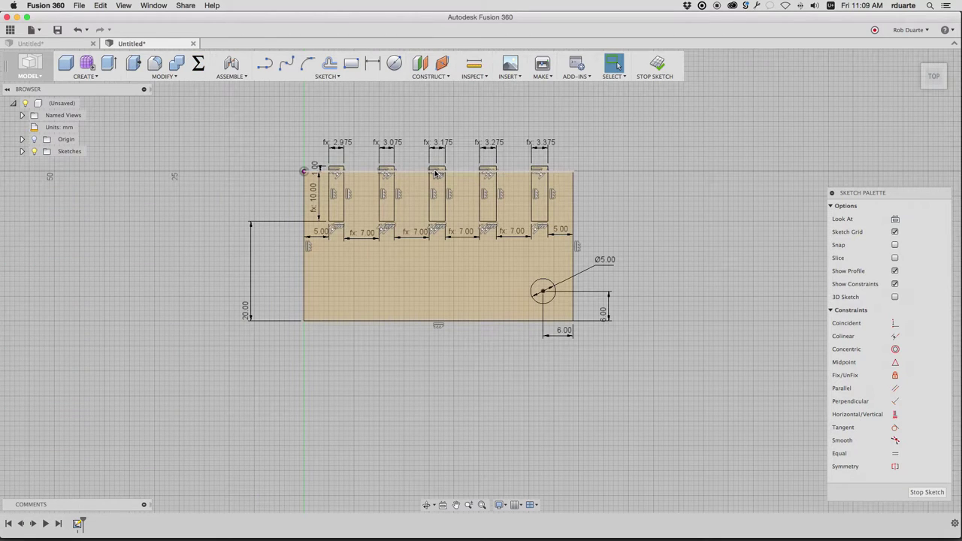
- Set the incr parameter to 0.25 mm
left_click(198, 63)
double_click(184, 251)
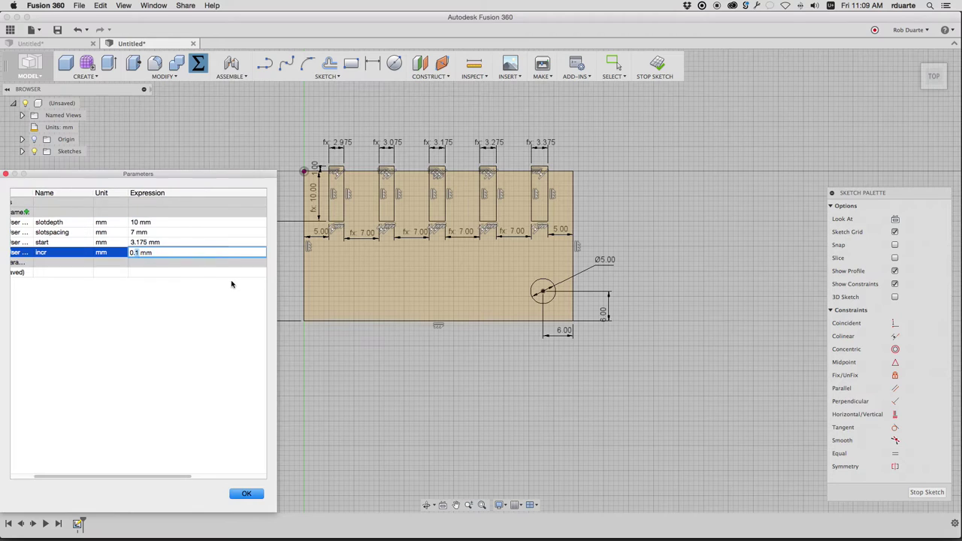
type("0.25")
left_click(258, 494)
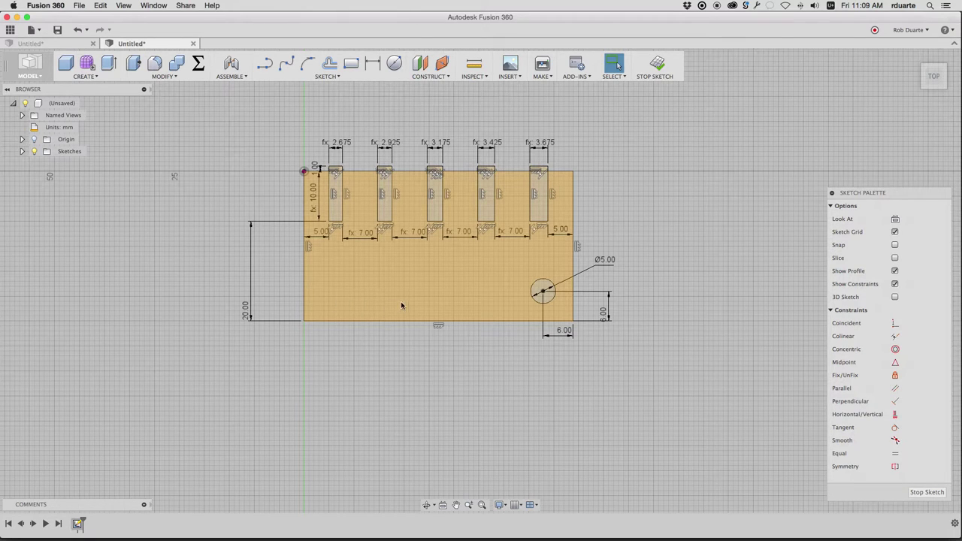
- Finish editing the slotted plate sketch
left_click(330, 75)
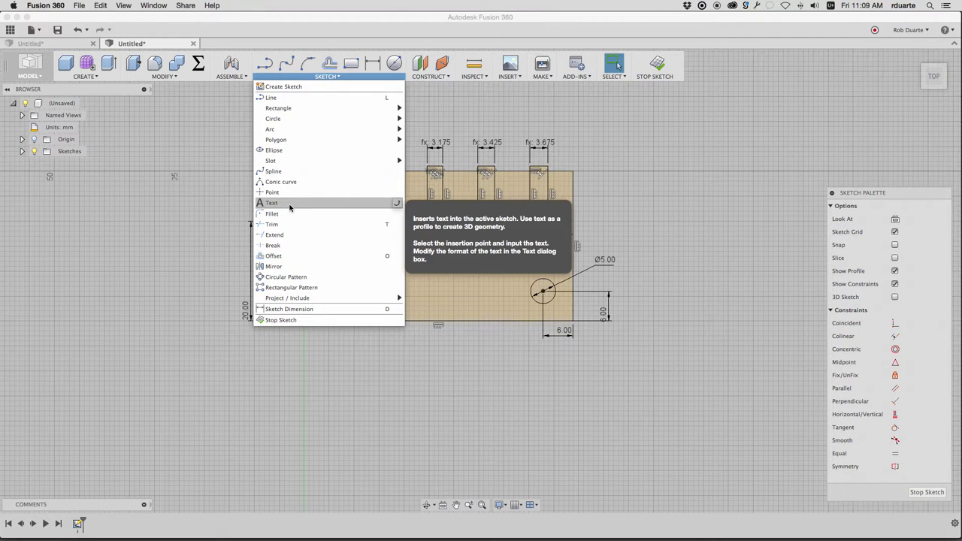
left_click(646, 161)
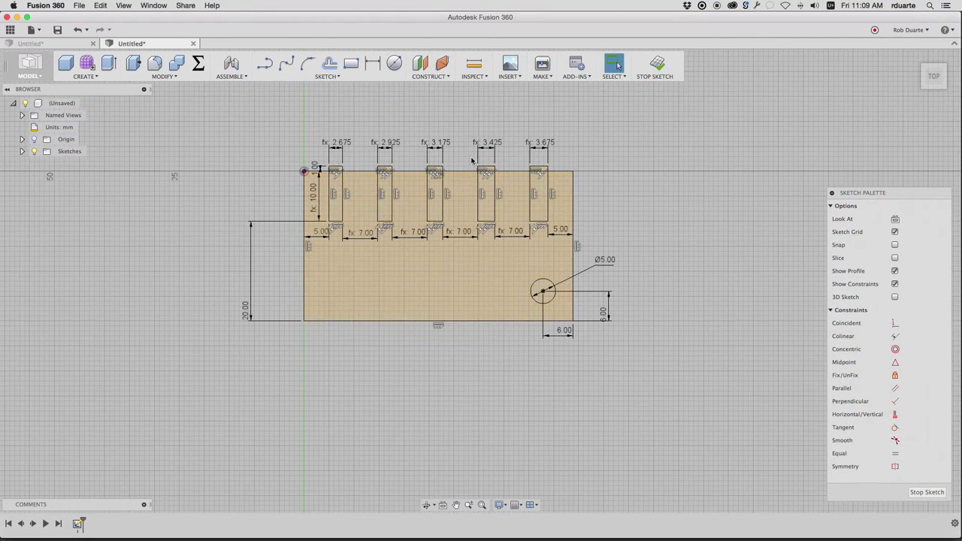
left_click(658, 63)
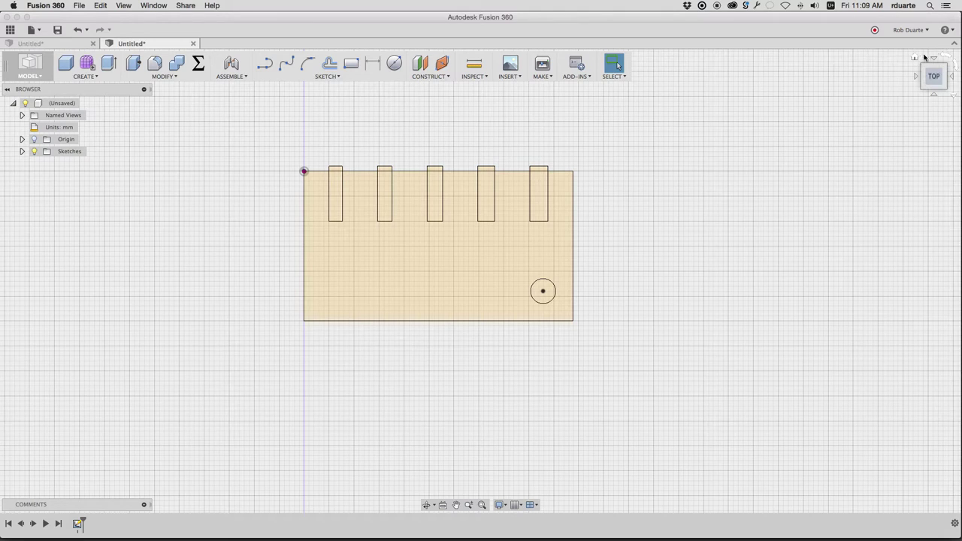
- Return to the home view, check Sketch1's options in the browser, then start an extrude
left_click(915, 57)
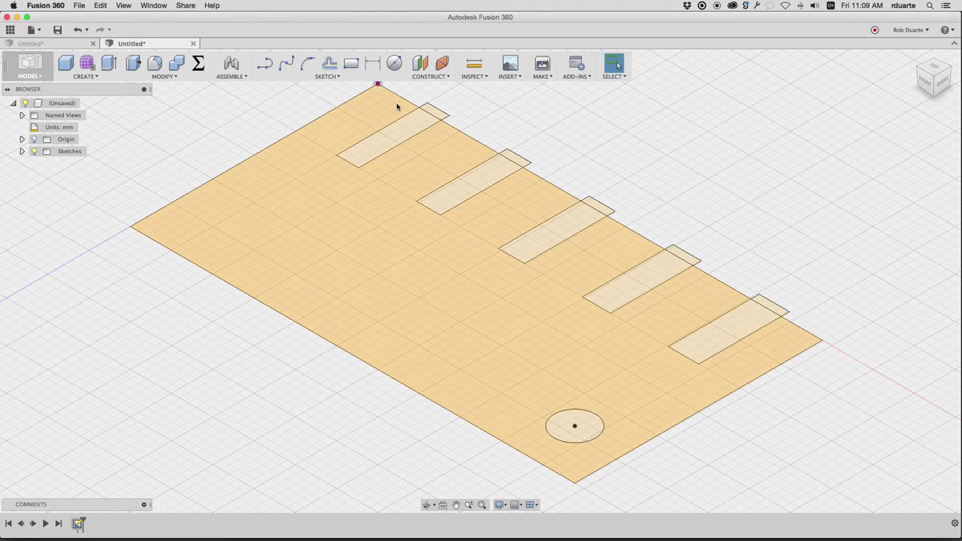
left_click(22, 151)
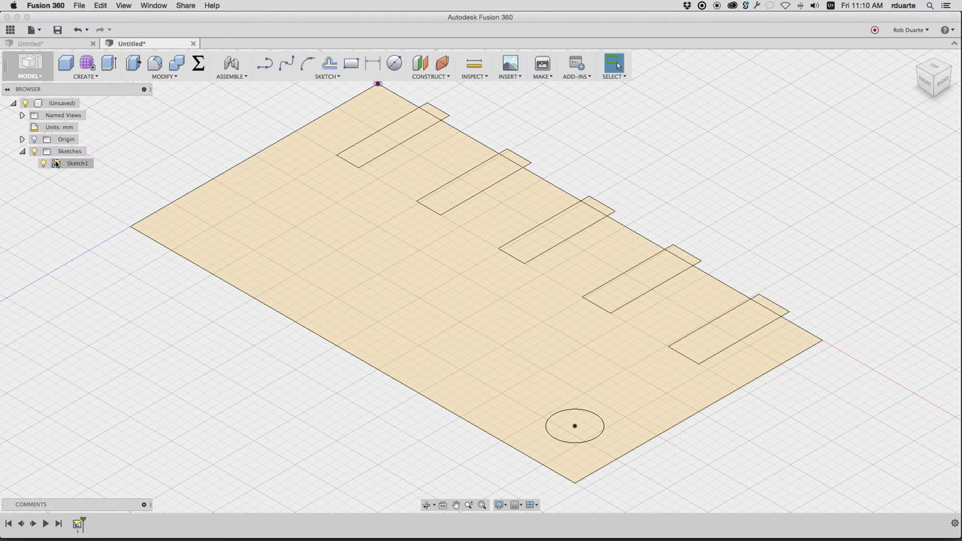
left_click(78, 164)
right_click(79, 167)
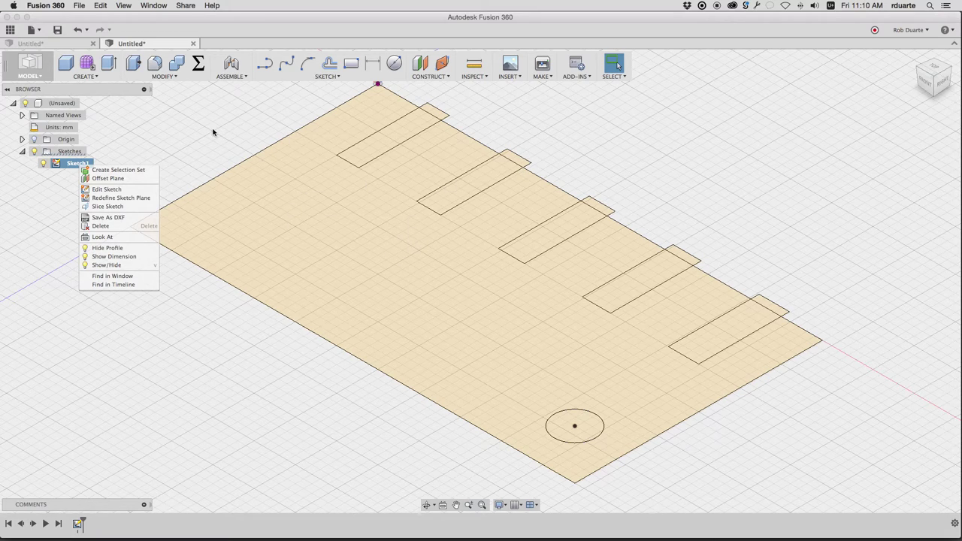
key("Escape")
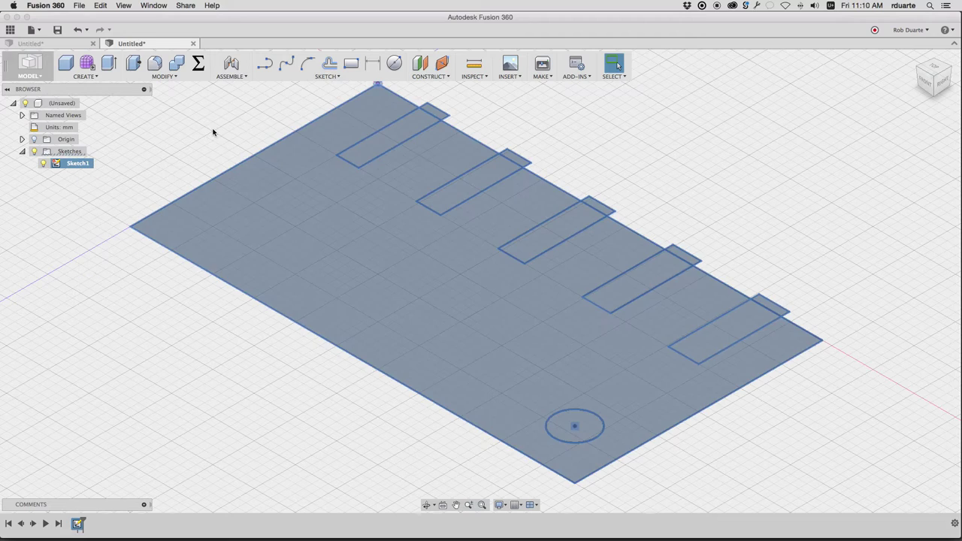
left_click(202, 138)
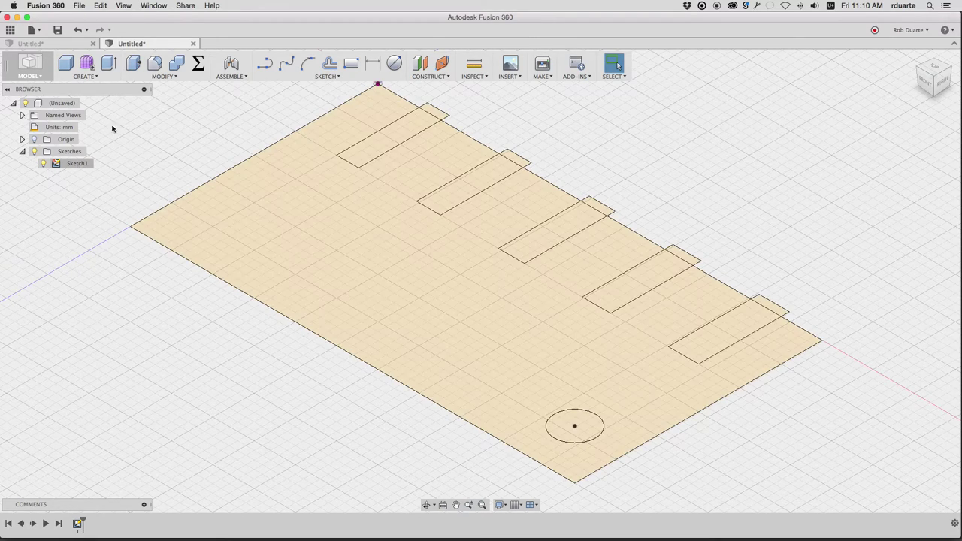
left_click(129, 66)
- Extrude the plate profile into a thick solid body
left_click(301, 222)
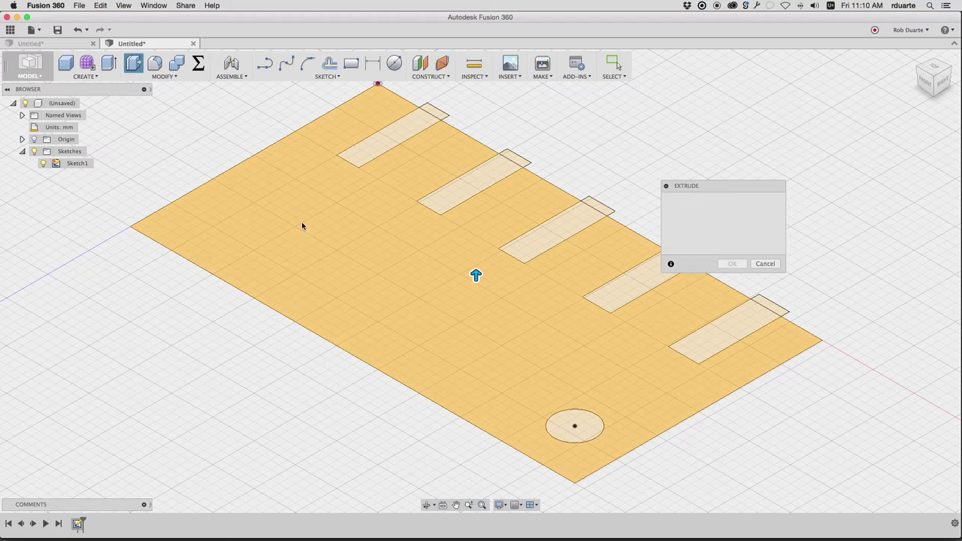
left_click_drag(475, 267, 474, 230)
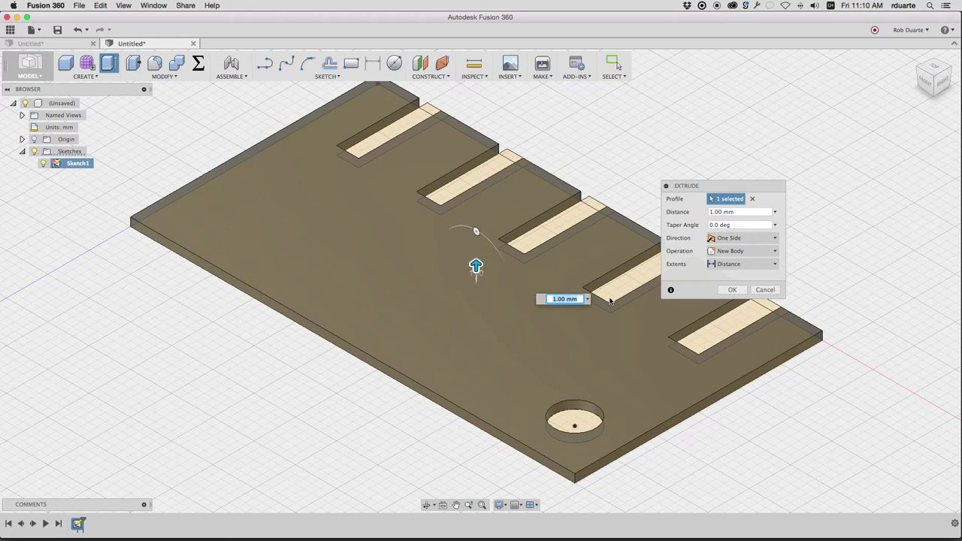
left_click(729, 288)
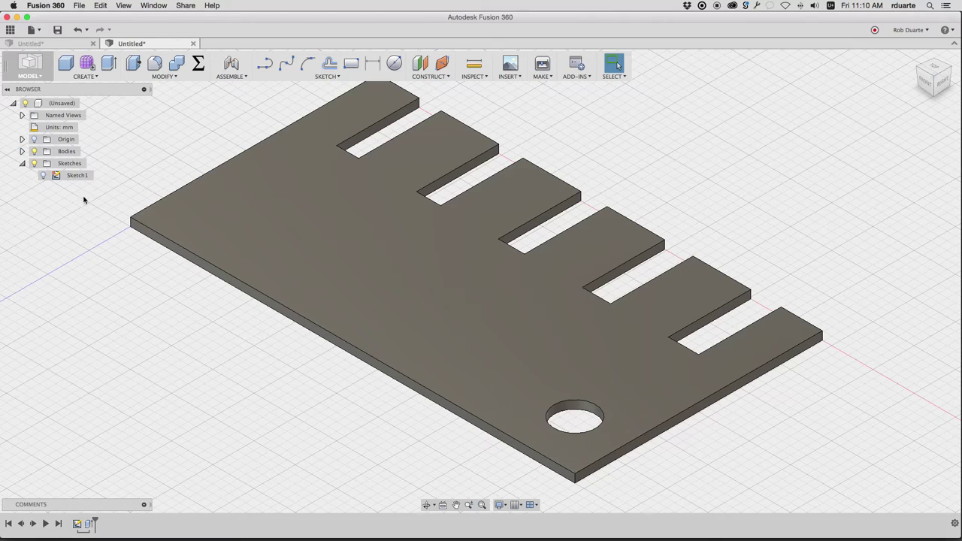
- Create a new sketch on the plate's top face, then hide the solid body
left_click(322, 77)
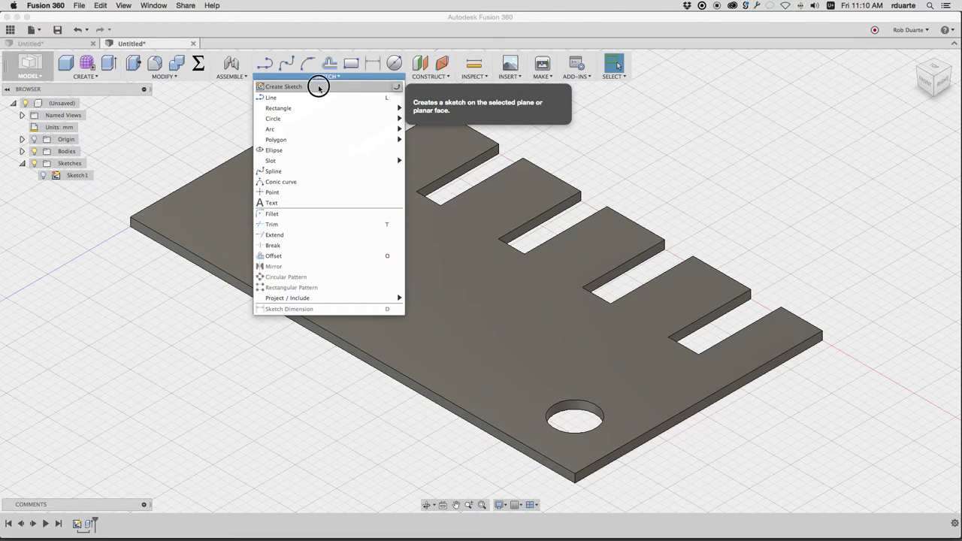
left_click(318, 85)
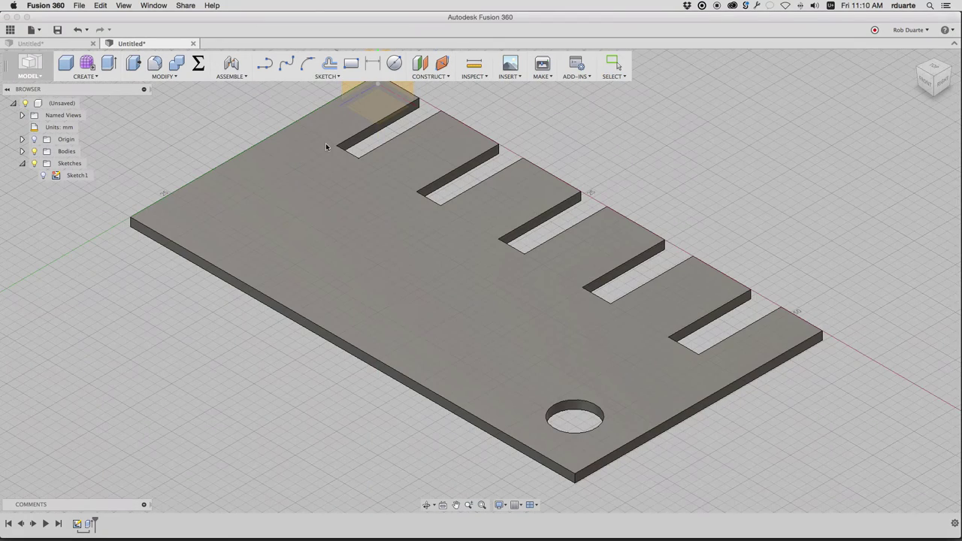
left_click(321, 192)
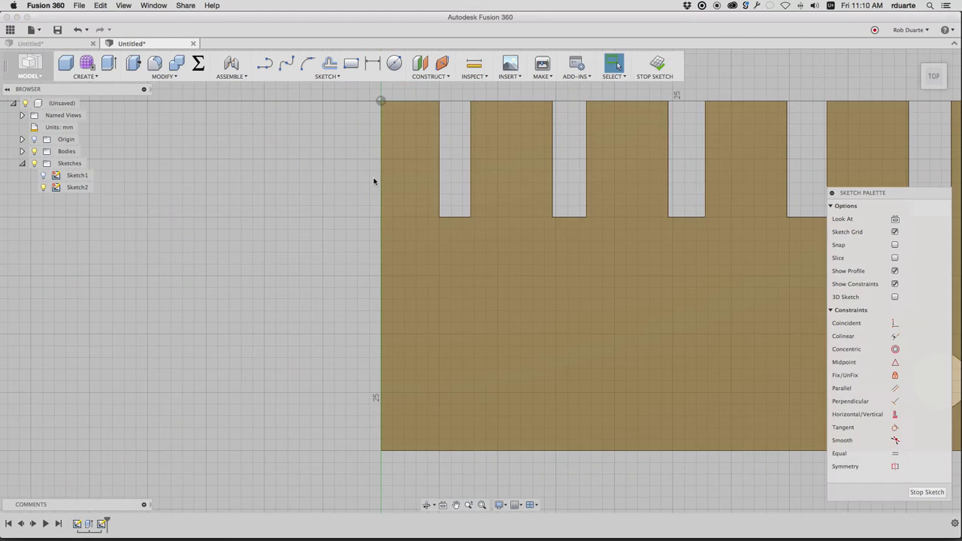
left_click(655, 64)
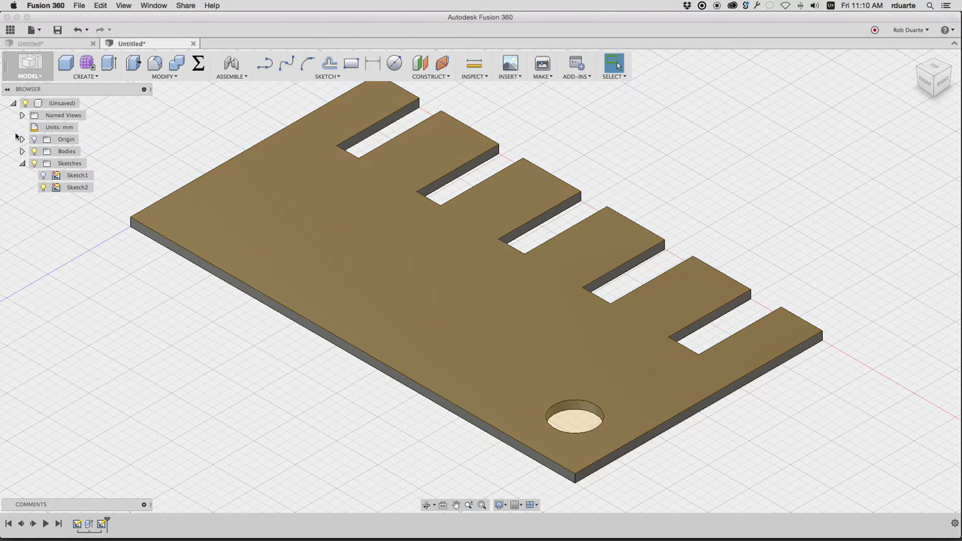
left_click(34, 152)
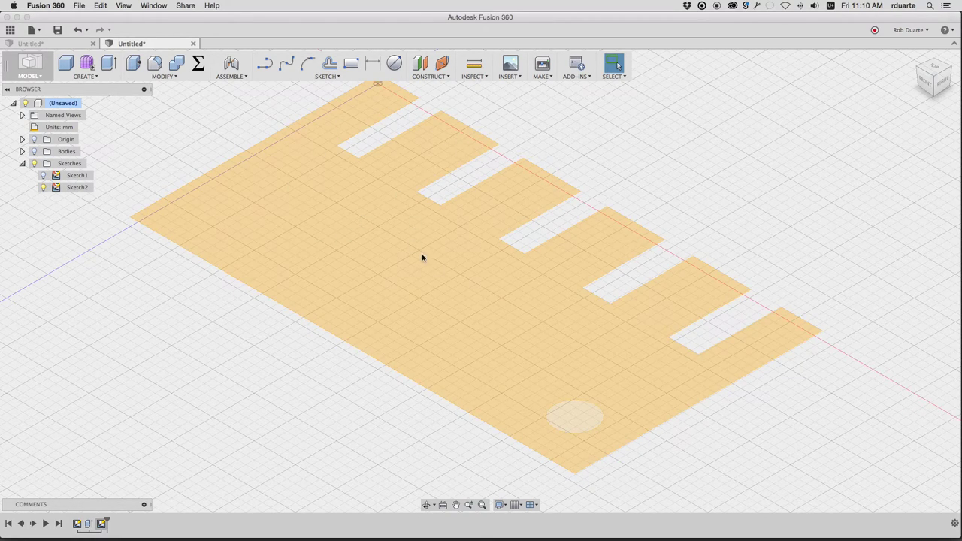
- Rename Sketch2 to 'laserdxf'
right_click(71, 188)
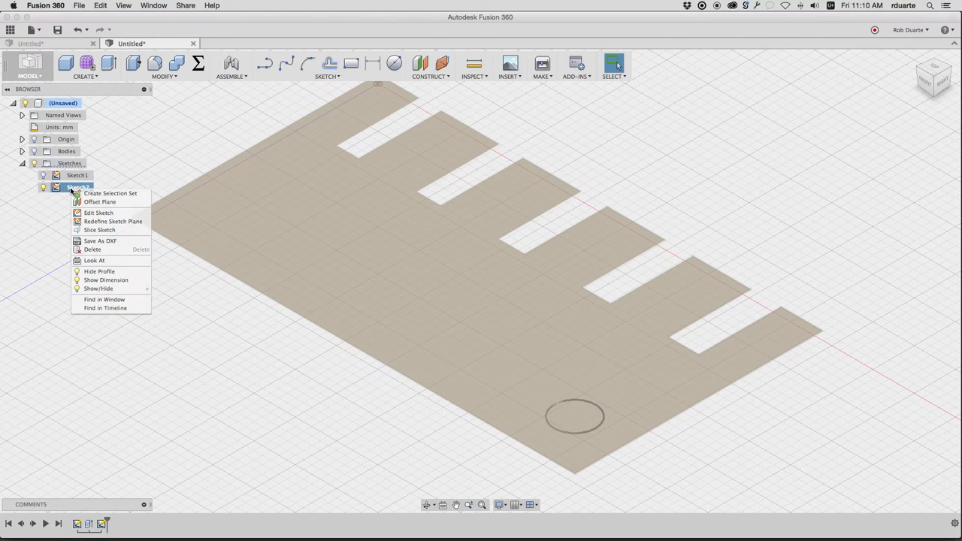
left_click(73, 188)
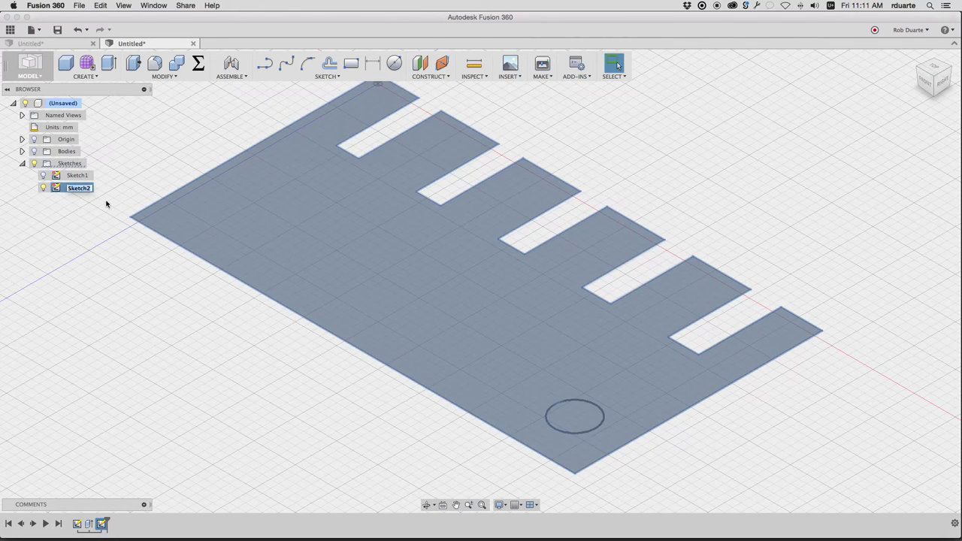
type("laser")
key("BackSpace")
key("BackSpace")
key("BackSpace")
key("Return")
- Open Sketch1 to check its dimensions, then finish it
left_click(75, 189)
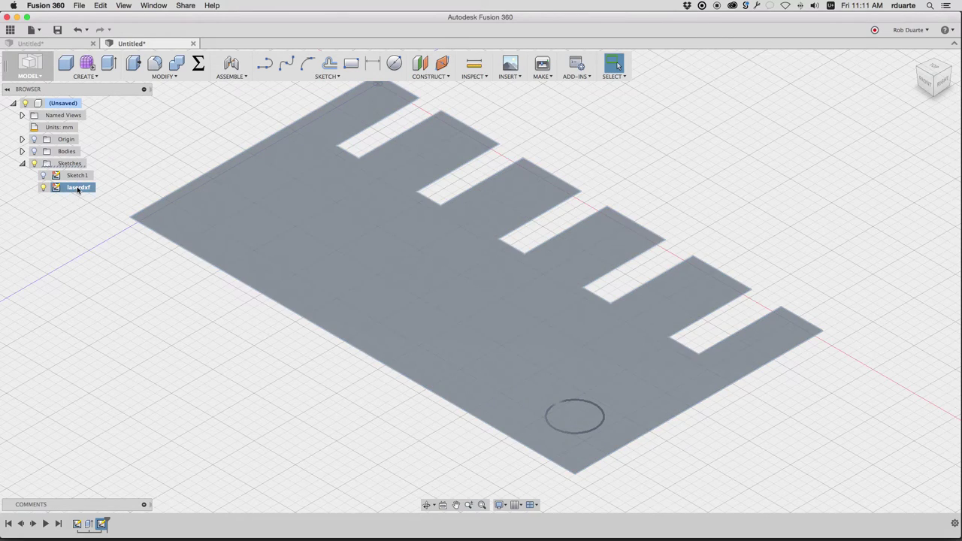
double_click(79, 176)
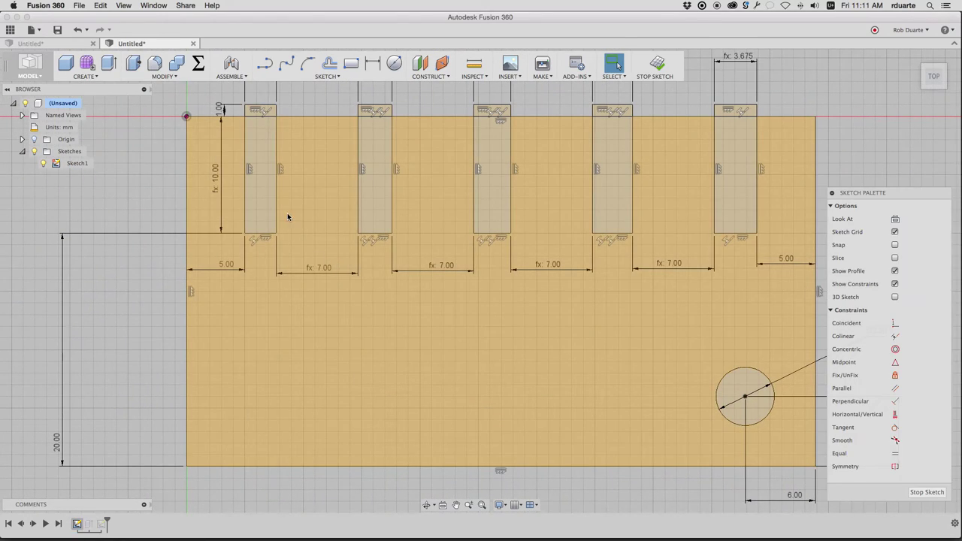
left_click(654, 64)
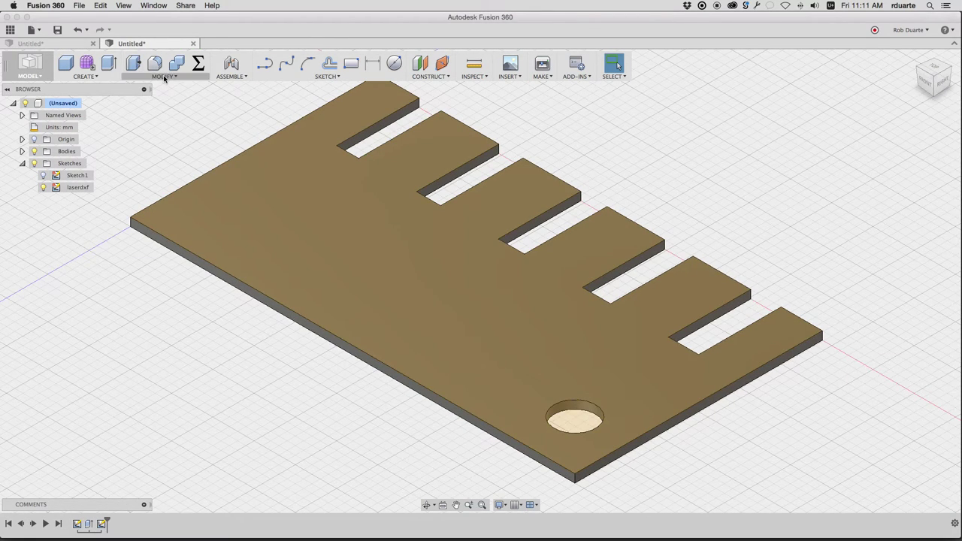
- Change slotdepth to 14 mm in the parameters table, then hide the solid body
left_click(200, 65)
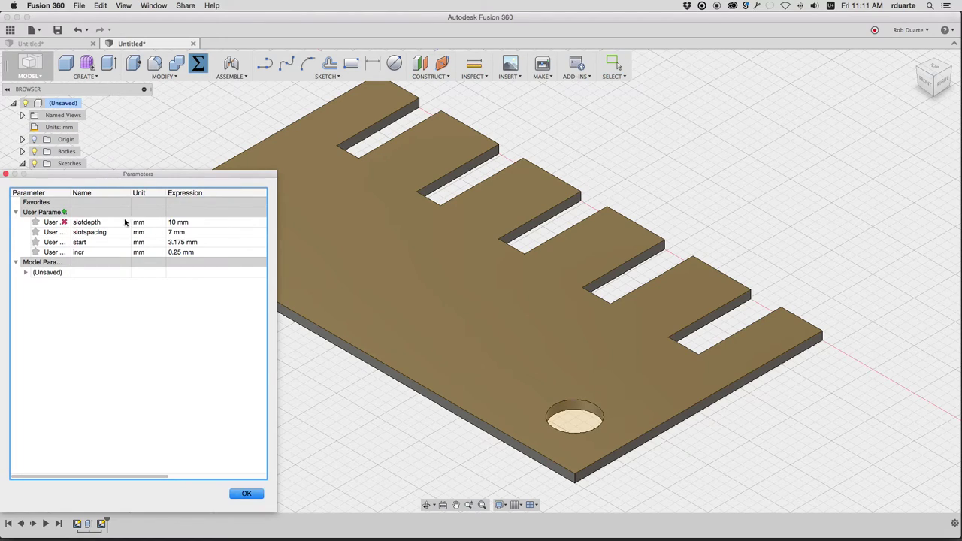
left_click(173, 224)
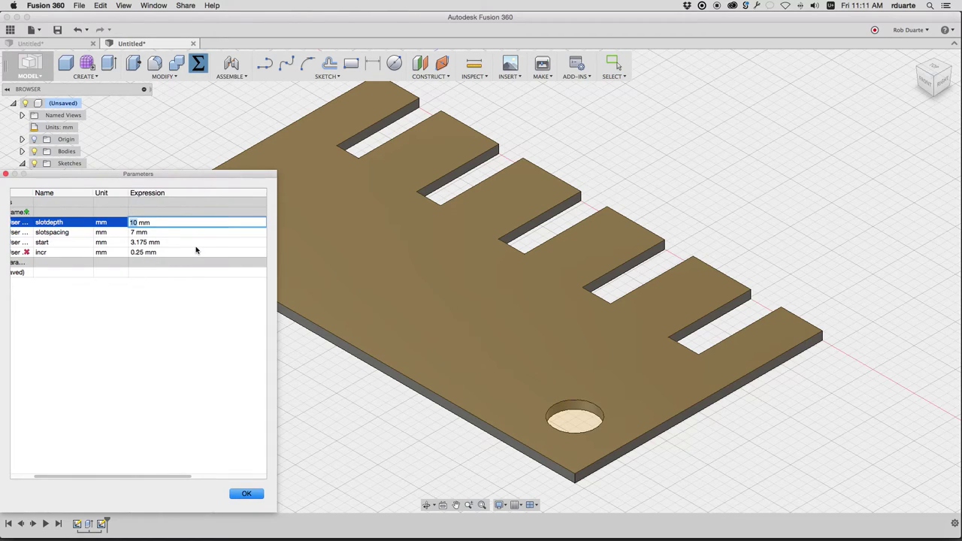
type("14")
key("Return")
left_click(246, 493)
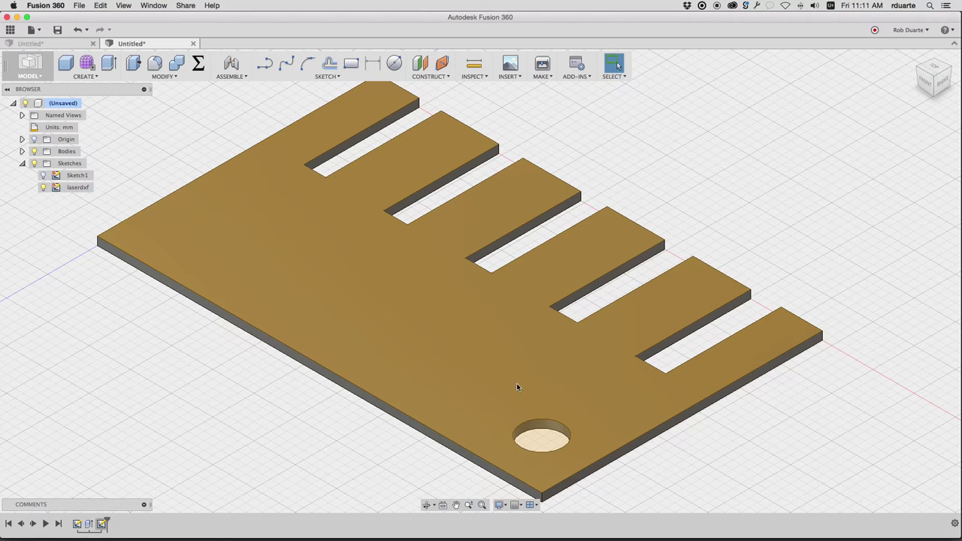
left_click(33, 151)
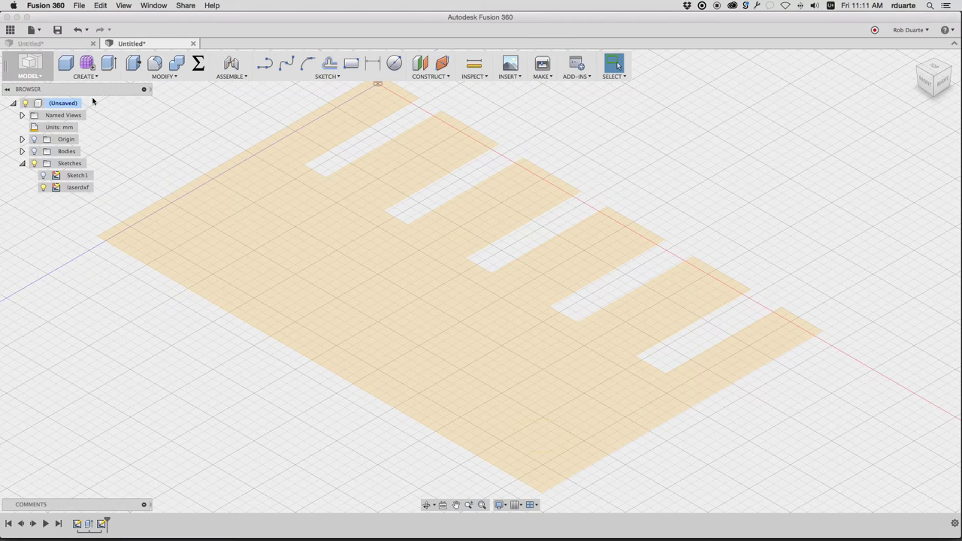
- Save the laserdxf sketch as DXF over Desktop's Untitled.dxf, then switch to Illustrator
left_click(33, 151)
left_click(34, 152)
right_click(78, 187)
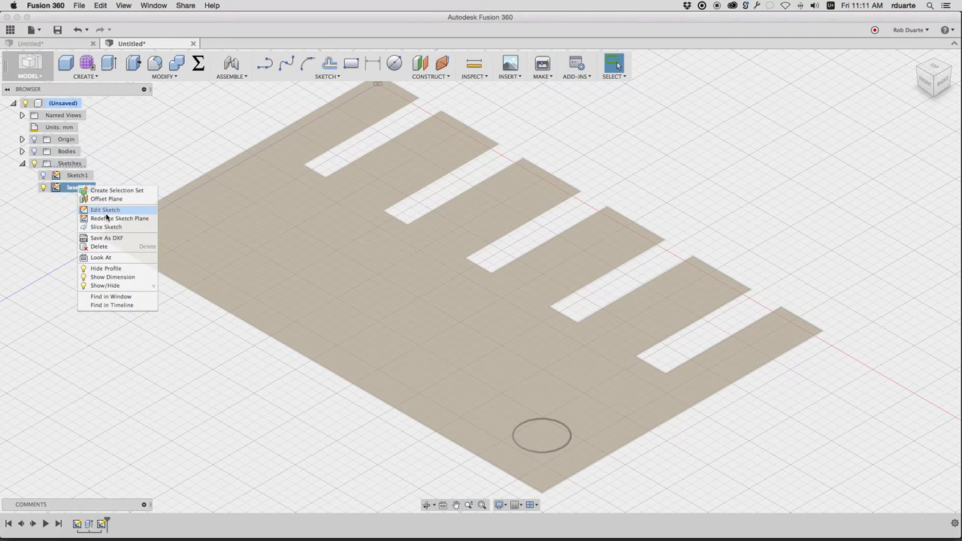
left_click(114, 237)
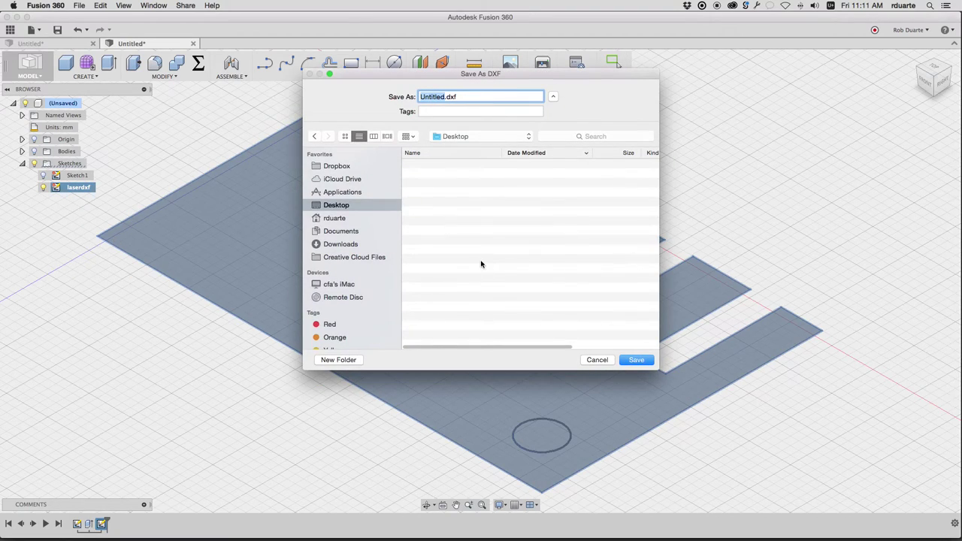
left_click(636, 359)
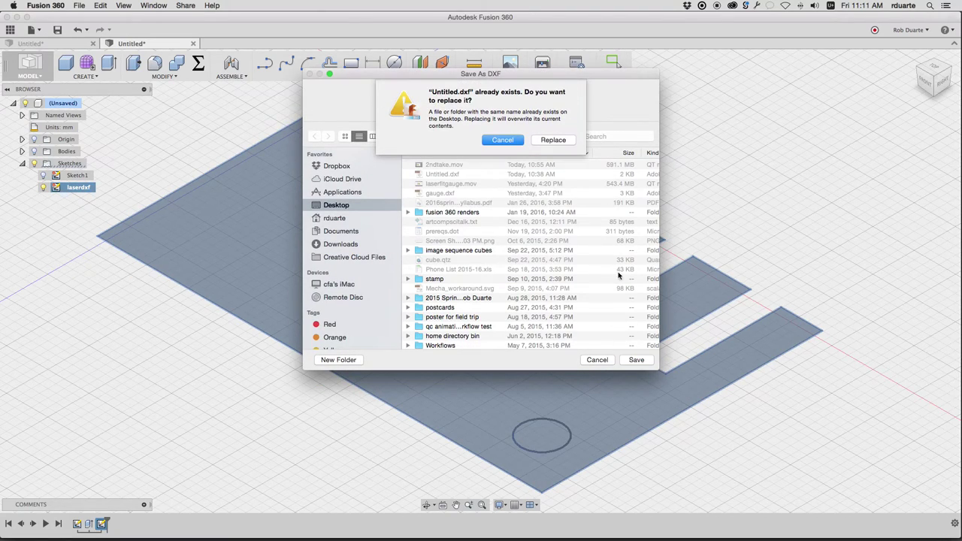
left_click(552, 141)
key("super+Tab")
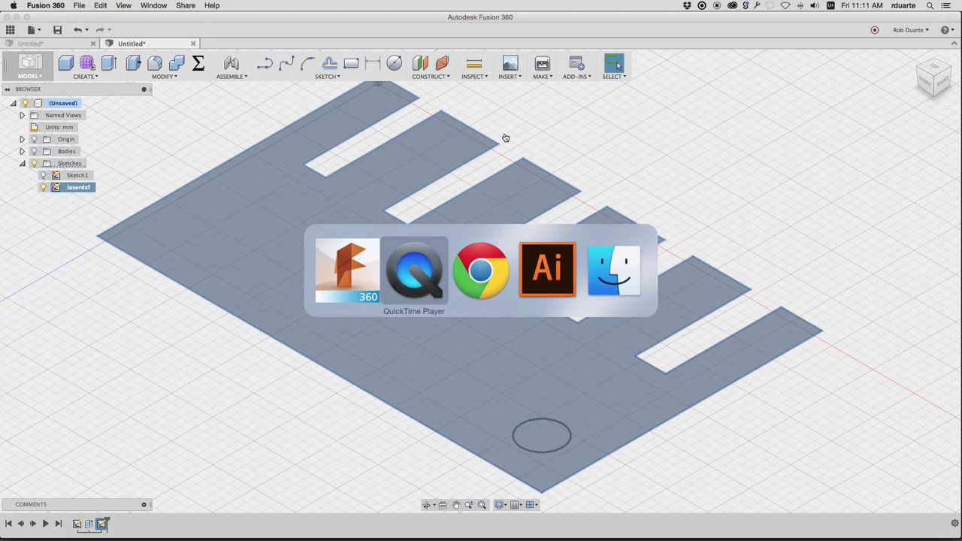
key("super+Tab")
key("super+Tab")
- Open Untitled.dxf in Illustrator
left_click(89, 5)
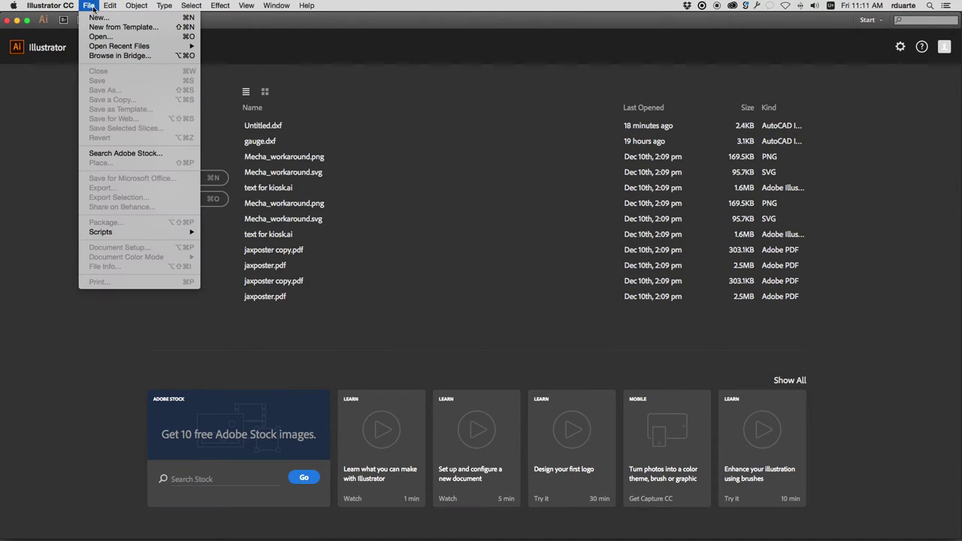
left_click(100, 36)
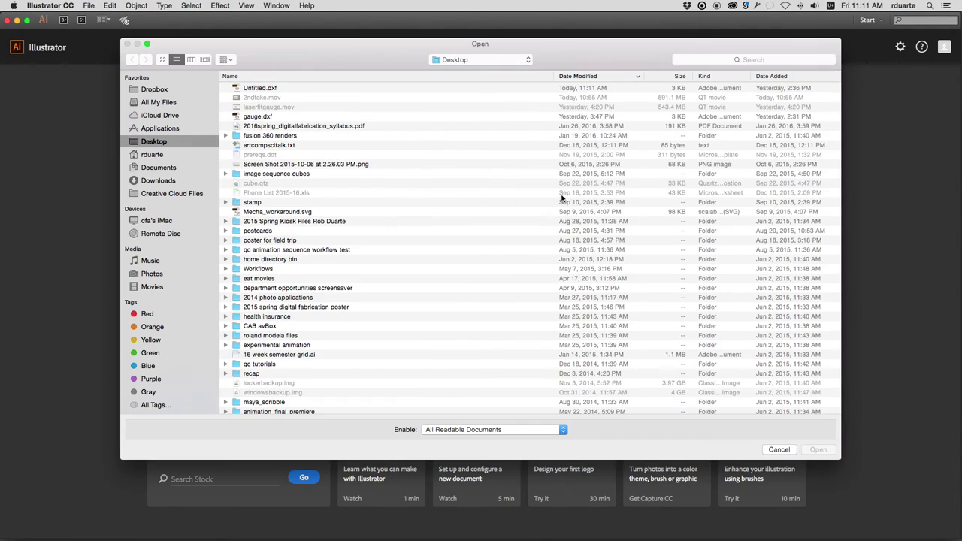
double_click(282, 88)
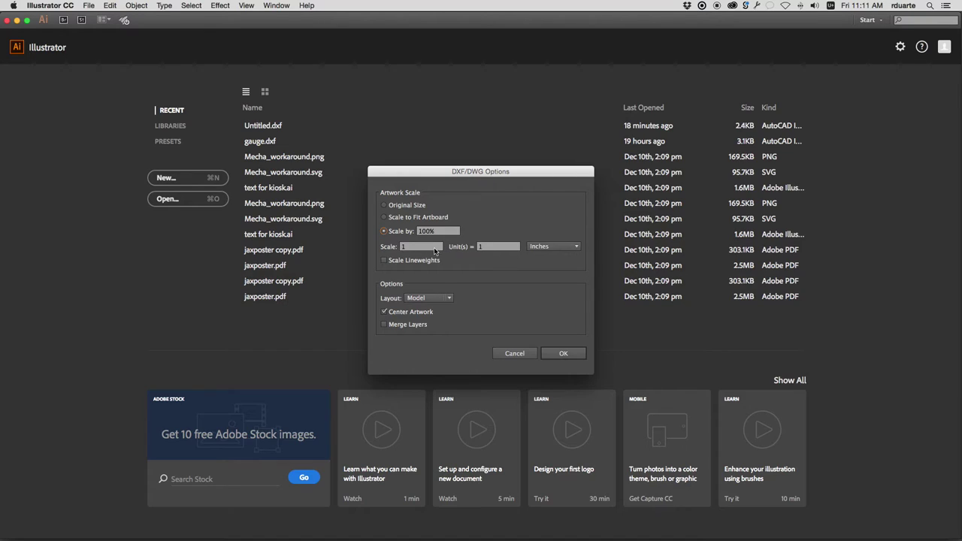
- Set the DXF import scale to 1 unit = 1 Millimeters and import the drawing
left_click(496, 251)
key("shift+Tab")
left_click(495, 248)
key("super+Tab")
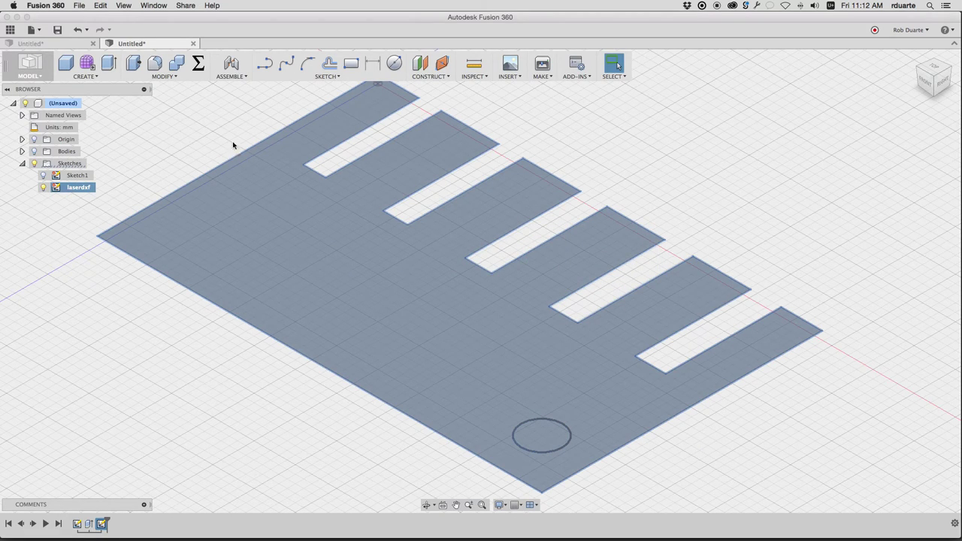
key("super+Tab")
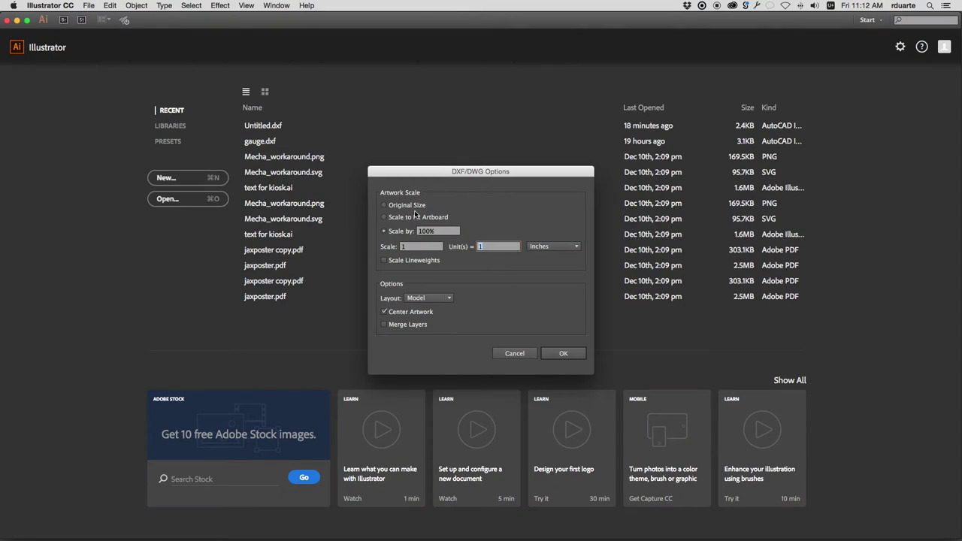
left_click(553, 246)
left_click(544, 291)
double_click(506, 249)
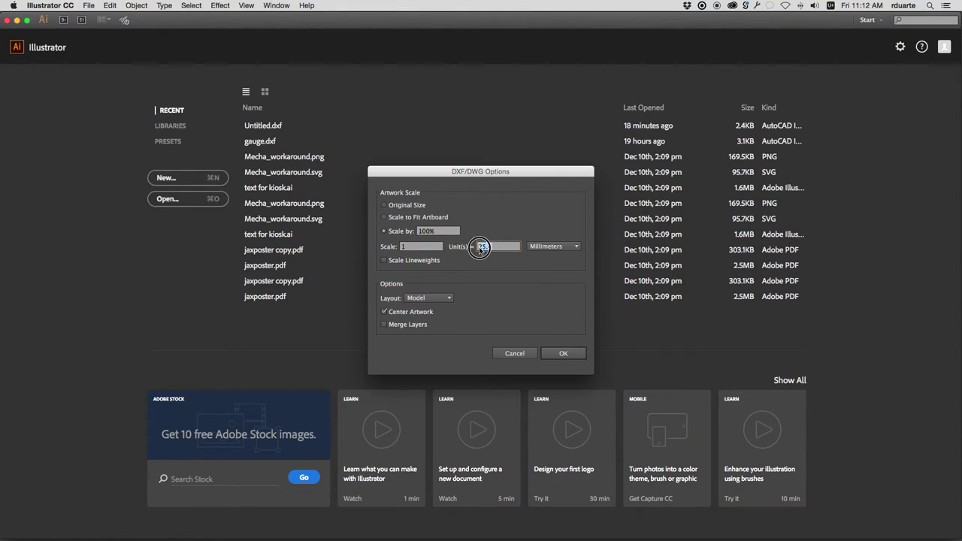
type("1")
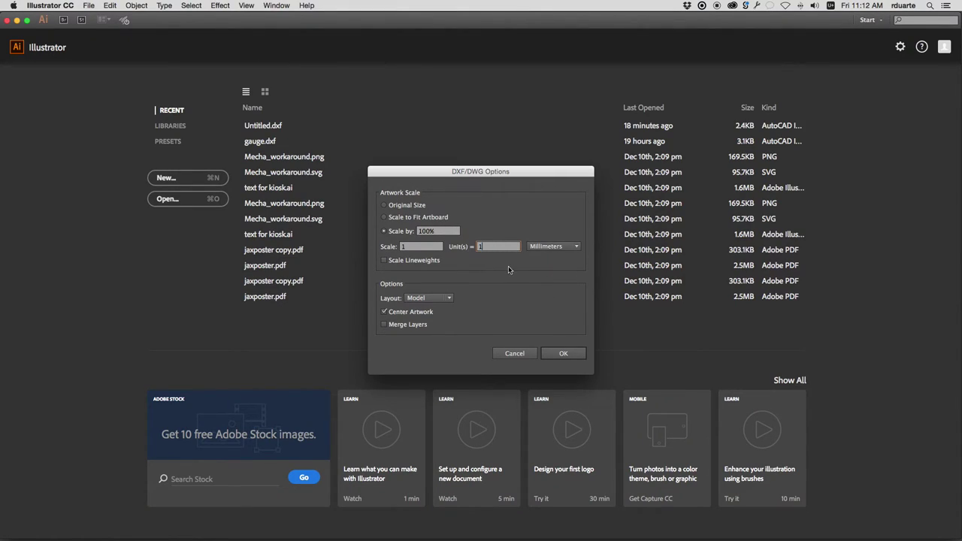
left_click(556, 354)
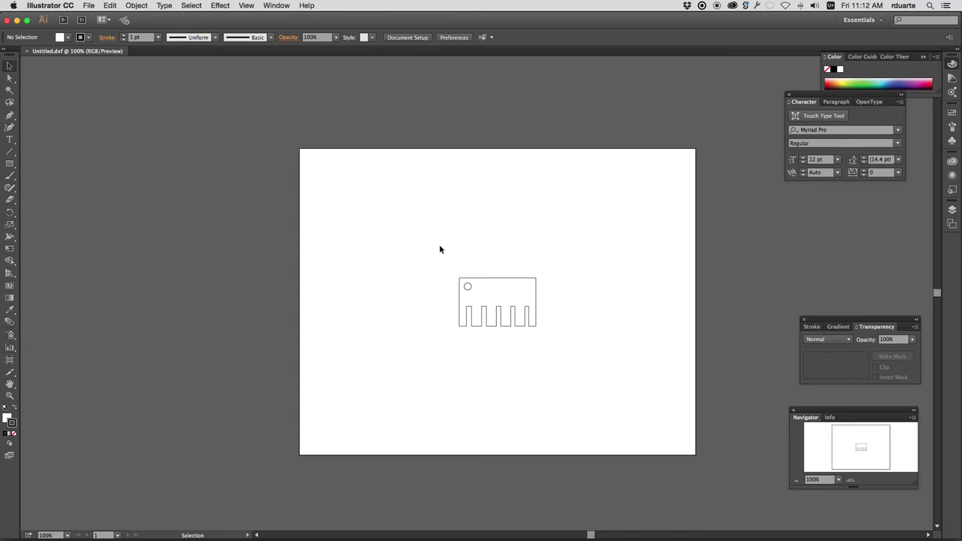
- Select the whole plate drawing and set its stroke weight to 0.001 pt
left_click_drag(435, 245, 550, 353)
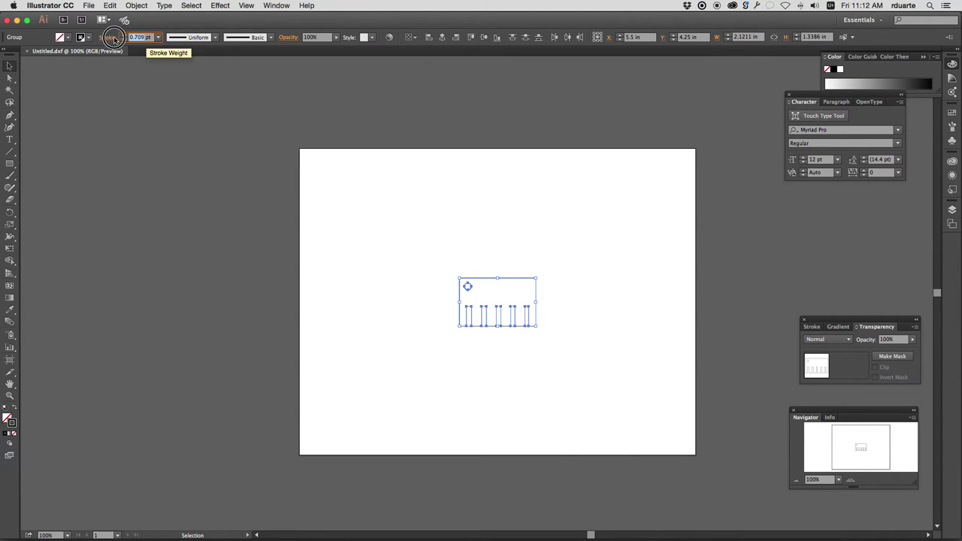
double_click(143, 36)
key("BackSpace")
key("Return")
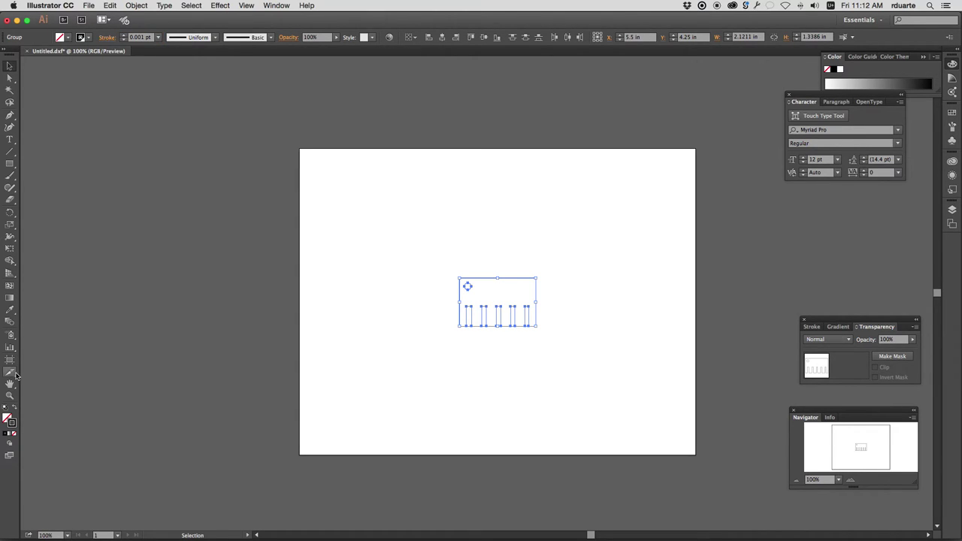
- Keep the document in RGB colour mode
double_click(13, 424)
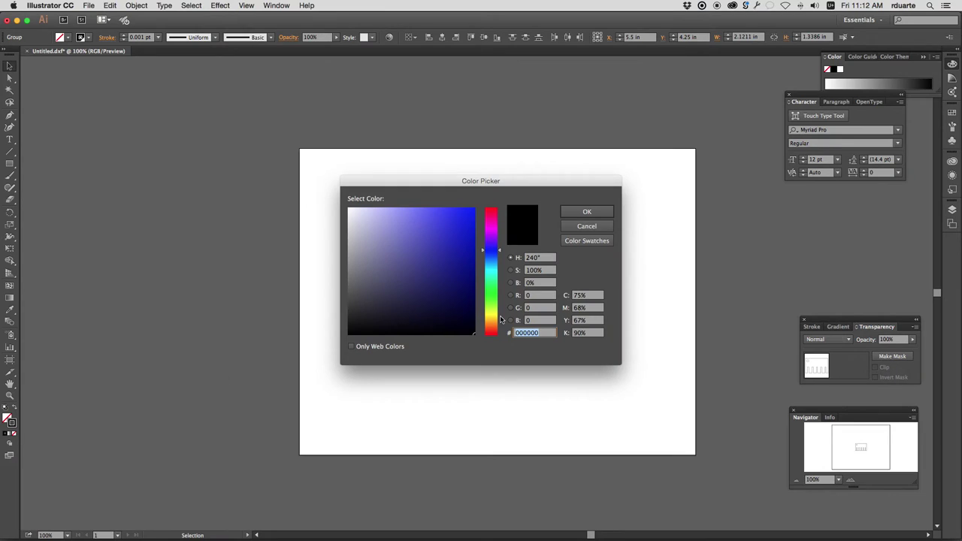
key("Return")
left_click(87, 5)
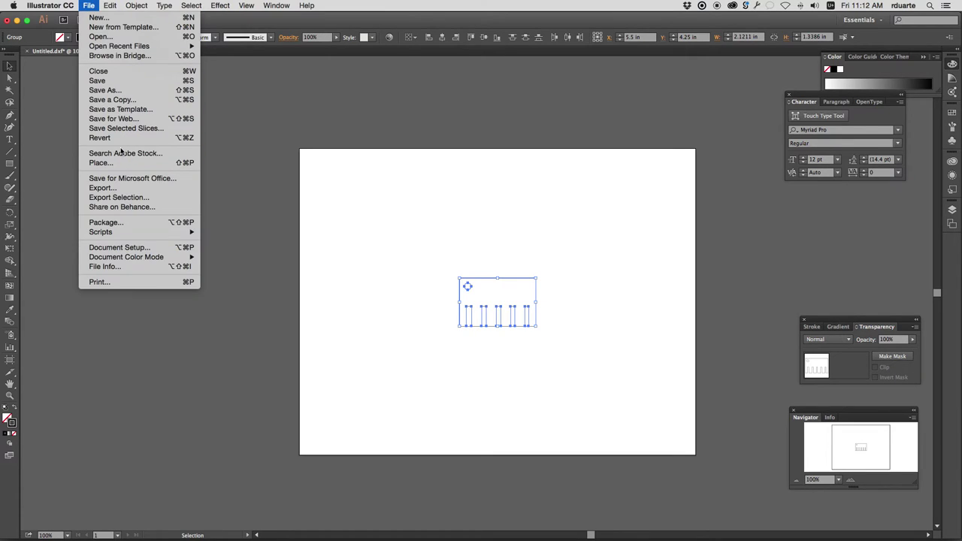
mouse_move(140, 257)
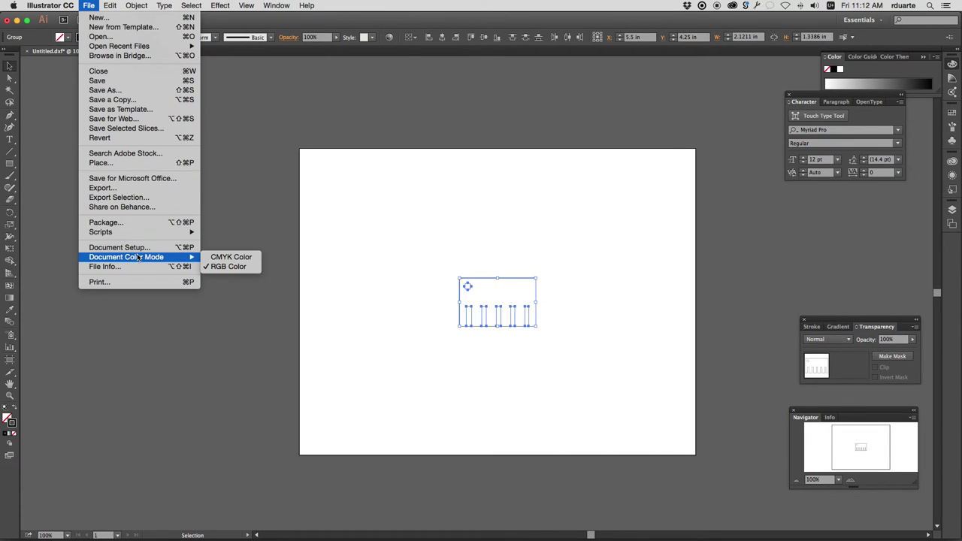
left_click(218, 269)
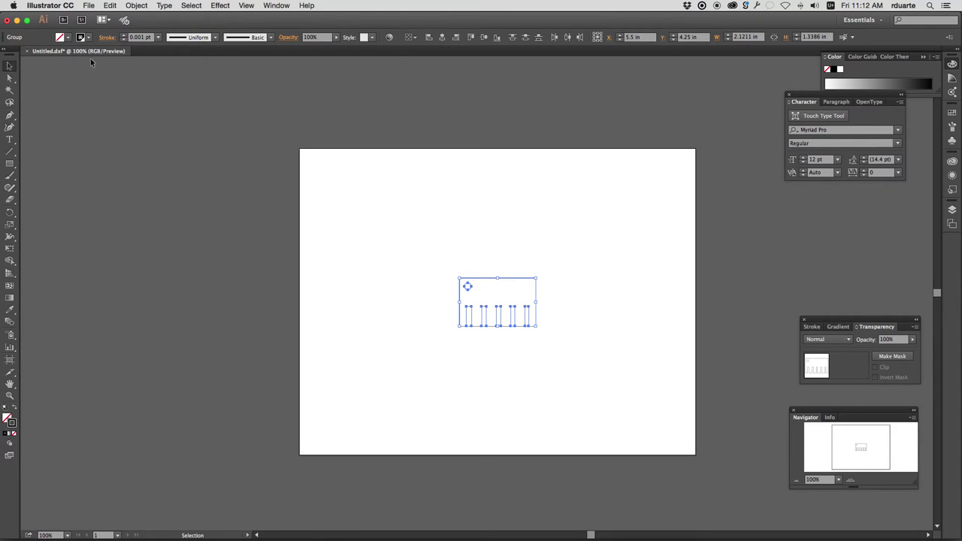
- Set the stroke colour to red 255 (FF0000) and deselect to view it
double_click(14, 423)
left_click(545, 296)
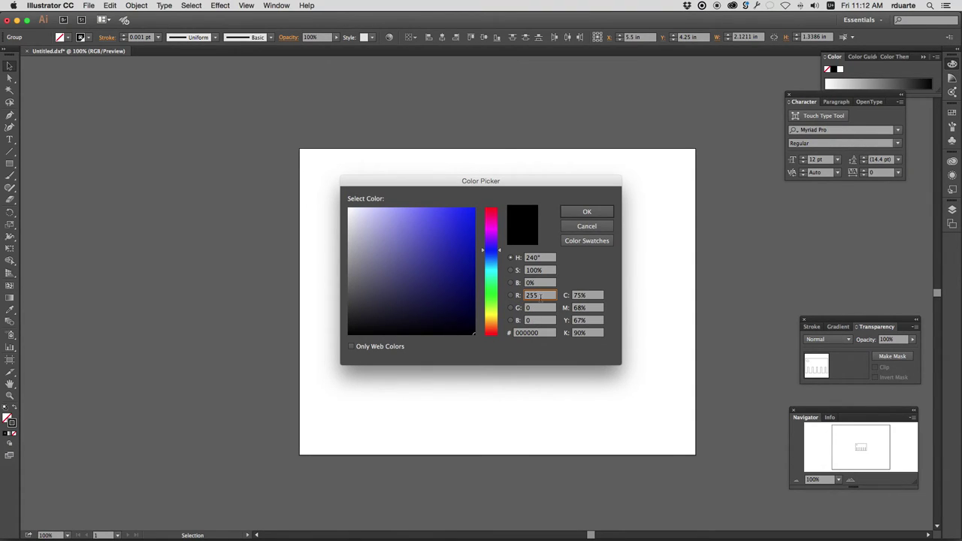
left_click(538, 309)
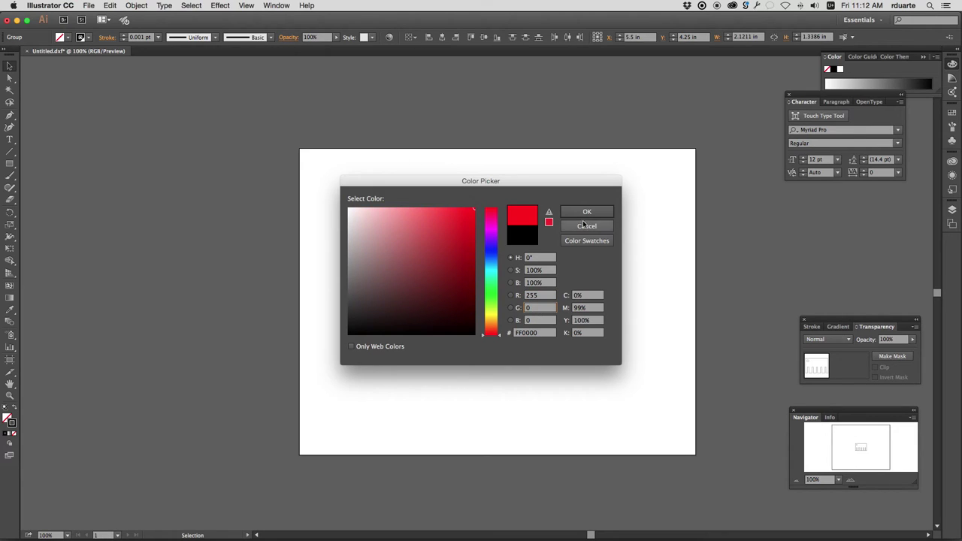
left_click(588, 212)
left_click(508, 262)
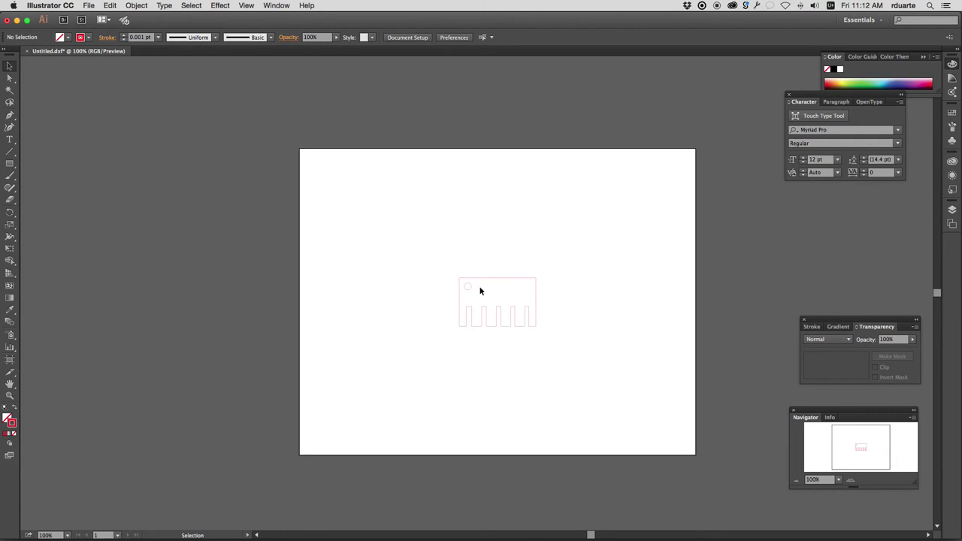
scroll(481, 290, "down", 5)
- Zoom to 200% and type a '3.175' text label inside the plate
scroll(480, 291, "up", 2)
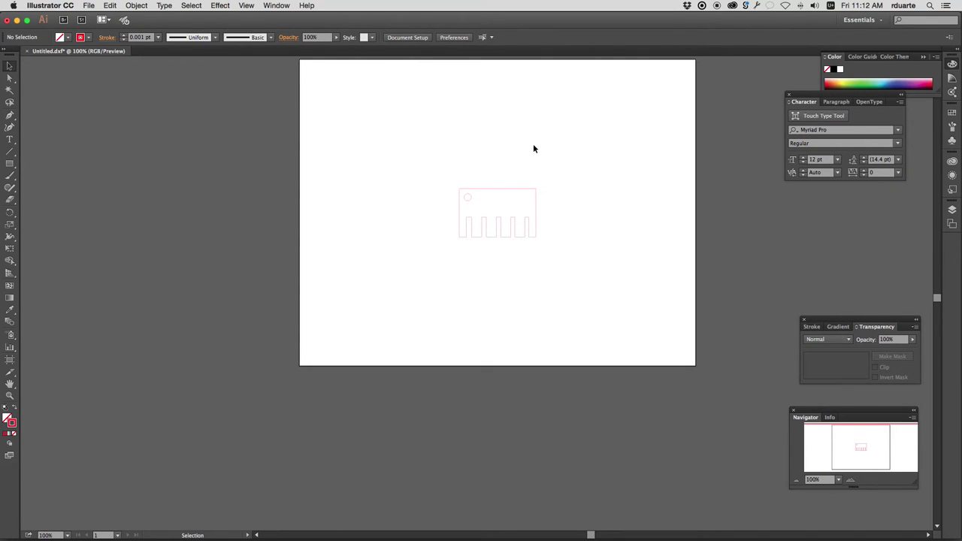
key("super+equal")
key("super+equal")
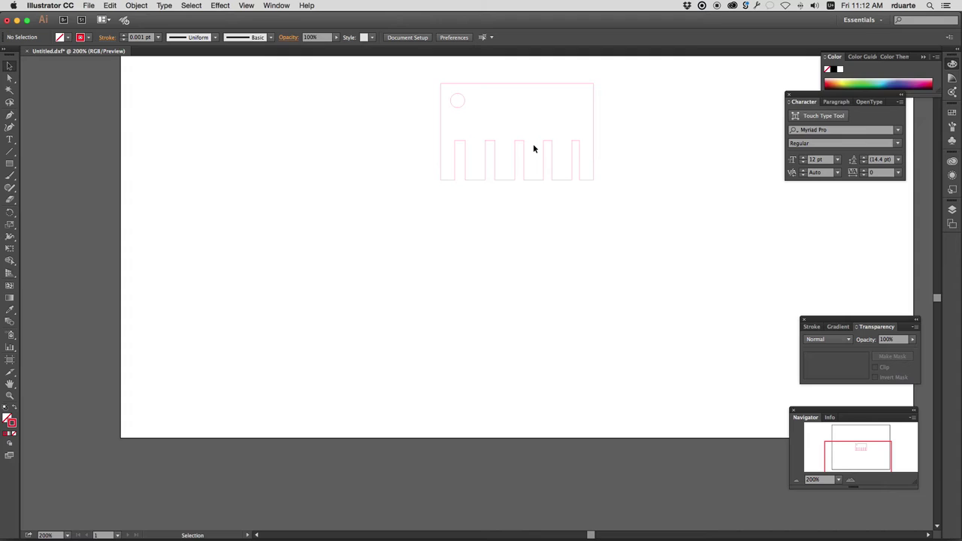
scroll(546, 148, "up", 4)
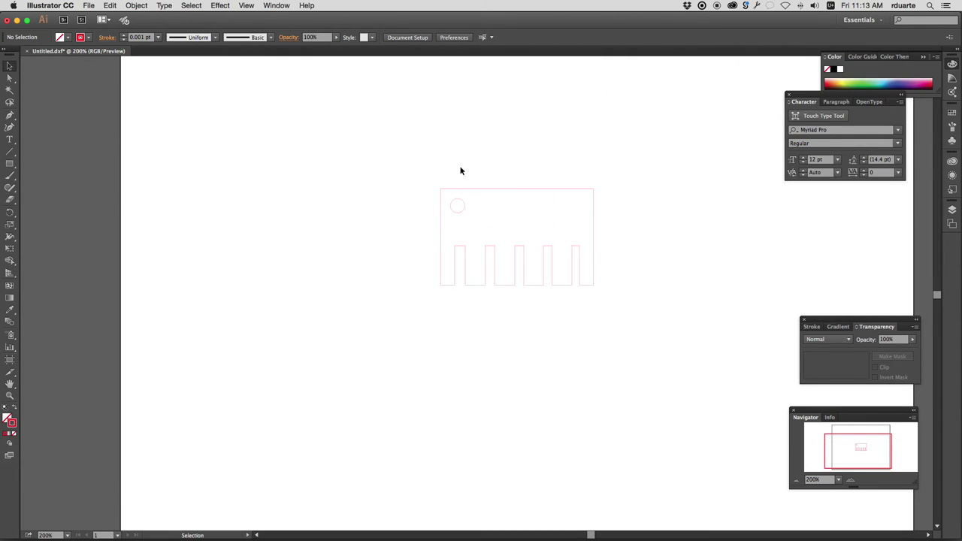
left_click(10, 139)
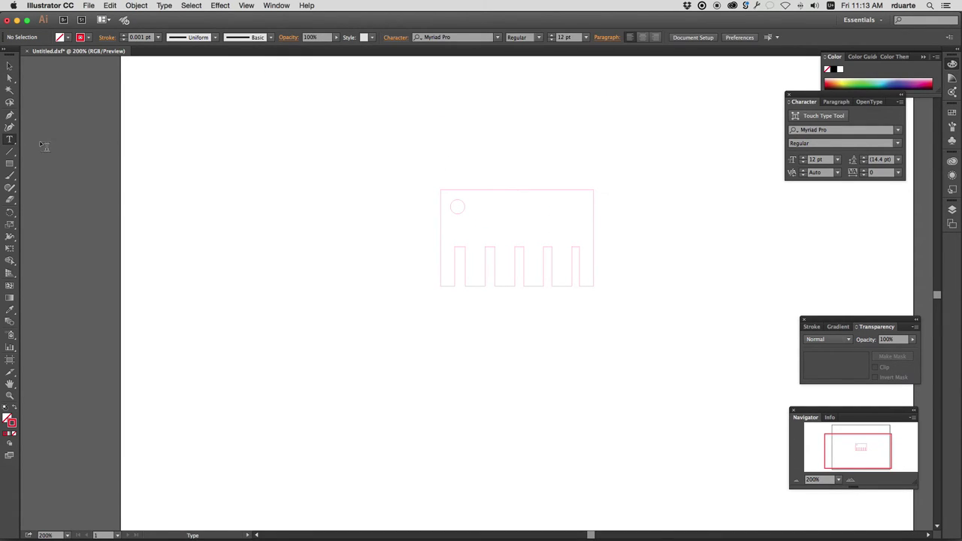
left_click(510, 229)
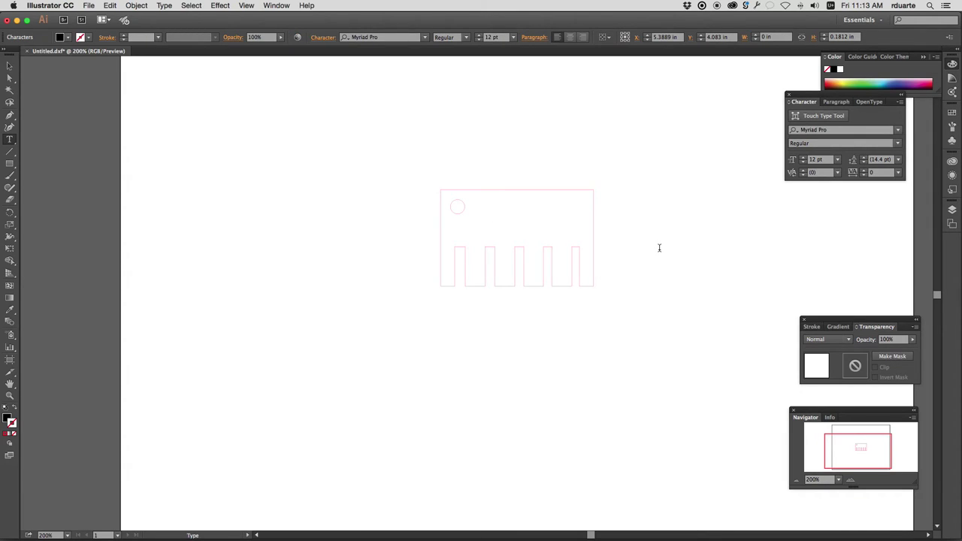
type("3.1275")
key("BackSpace")
key("BackSpace")
key("BackSpace")
type("75")
- Set the 3.175 label to 10 pt
key("Up")
key("shift+Down")
left_click(837, 160)
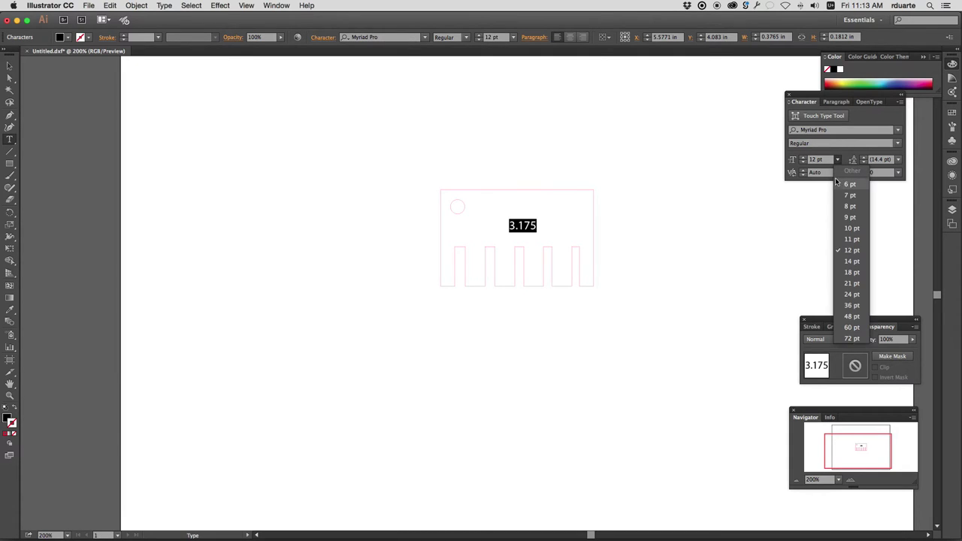
left_click(852, 219)
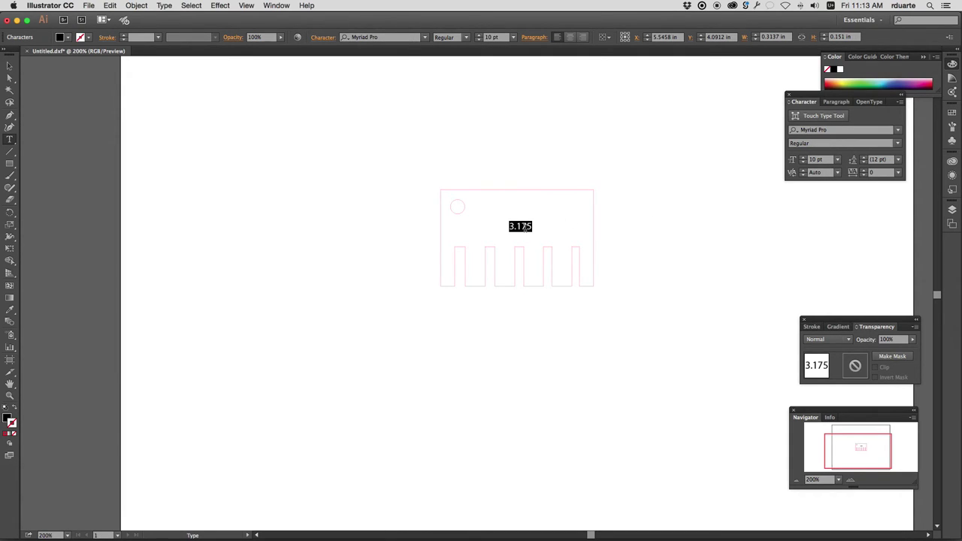
key("Escape")
- Nudge the 3.175 label lower and rotate it diagonally
left_click_drag(525, 227, 528, 243)
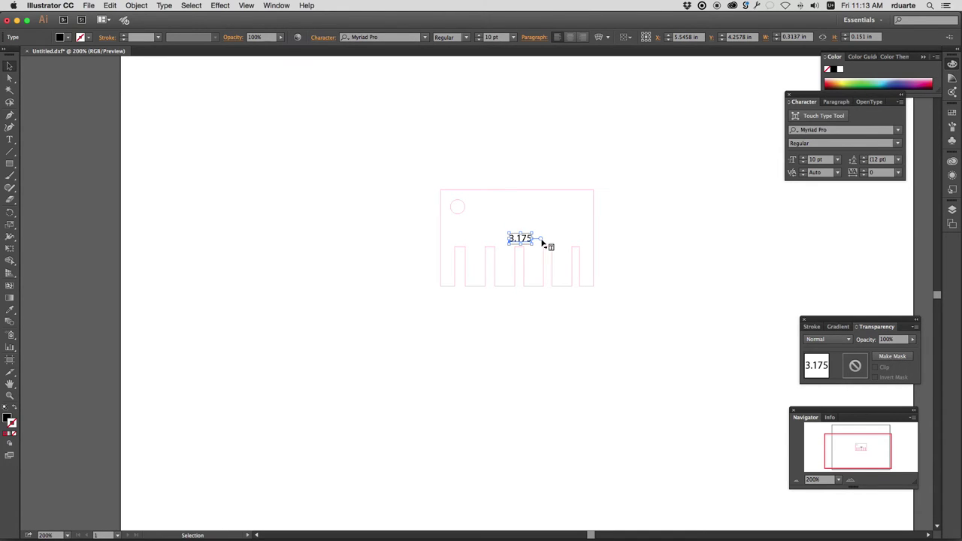
left_click(537, 224)
mouse_move(542, 238)
left_mouse_down()
mouse_move(517, 236)
mouse_move(524, 230)
left_mouse_up()
key("Escape")
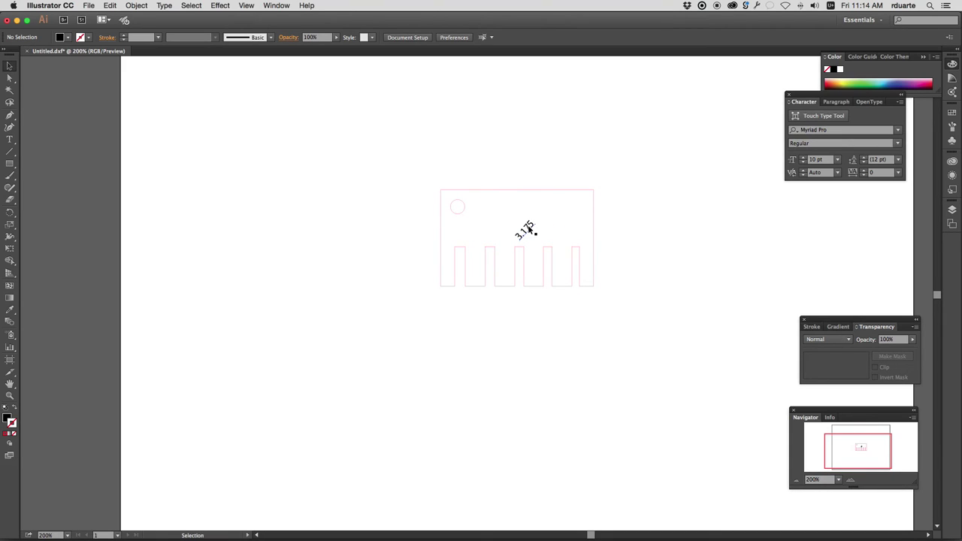
- Zoom in on the plate and convert the 3.175 label text to outlines
key("super+equal")
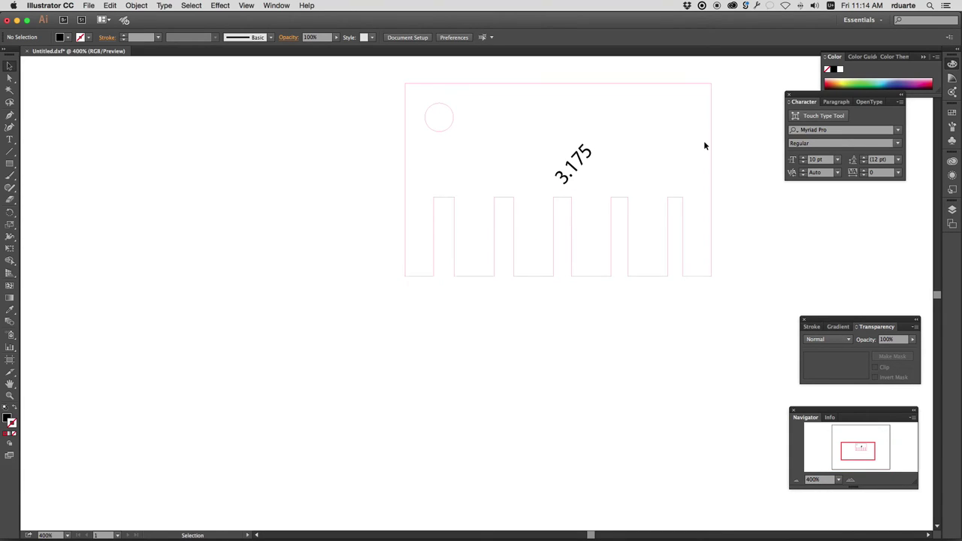
scroll(702, 153, "up", 5)
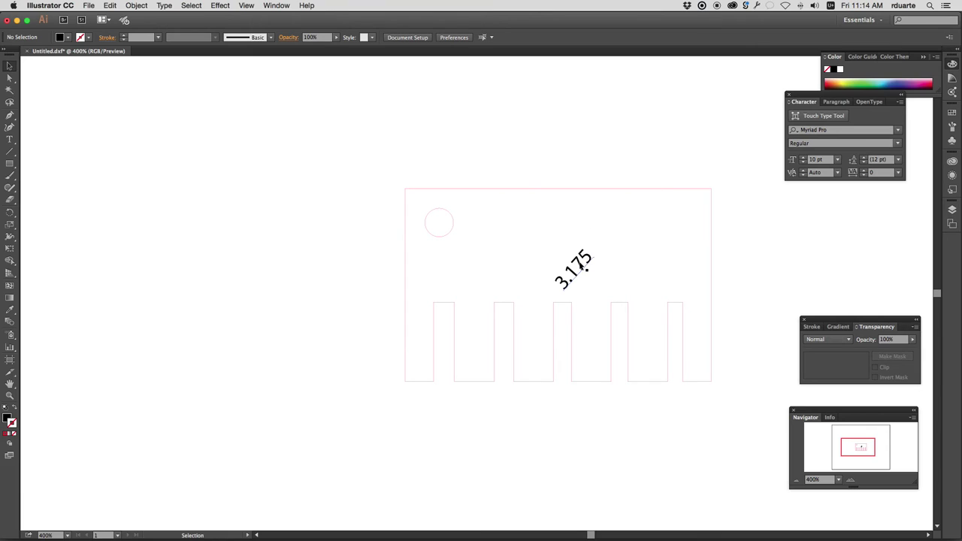
left_click(580, 264)
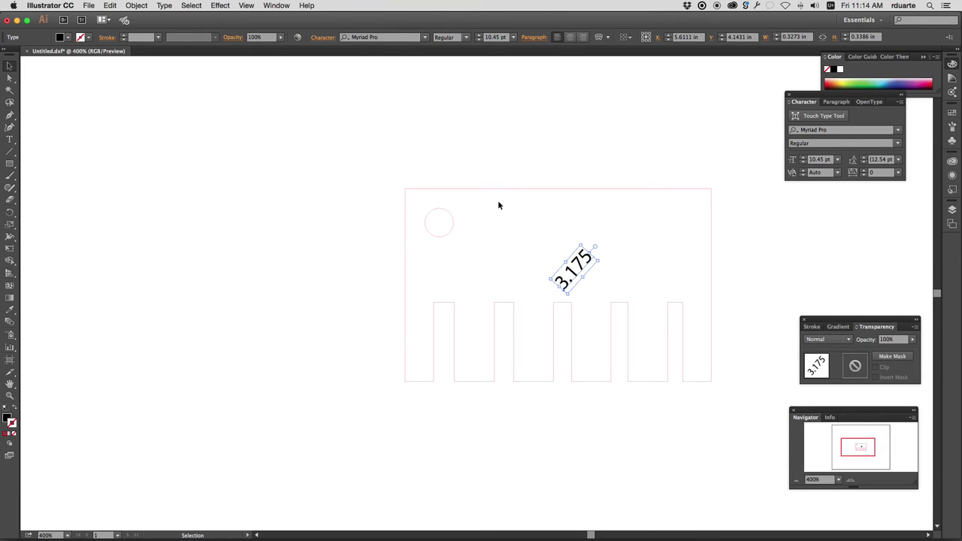
mouse_move(2, 2)
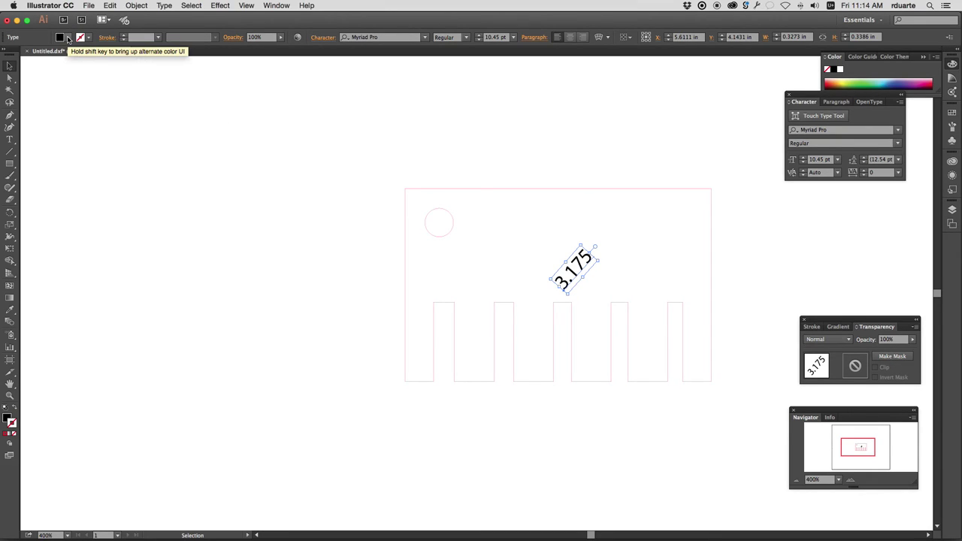
left_click(136, 5)
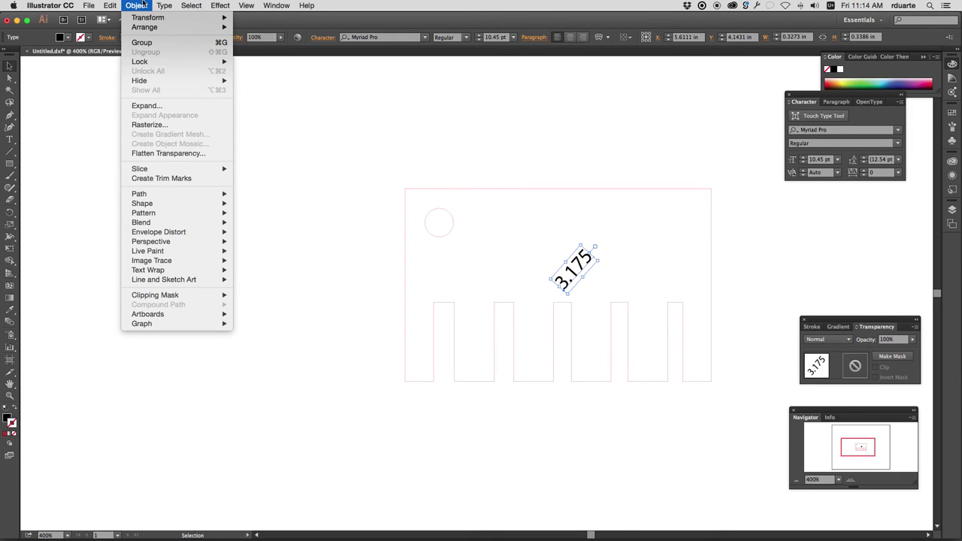
mouse_move(154, 4)
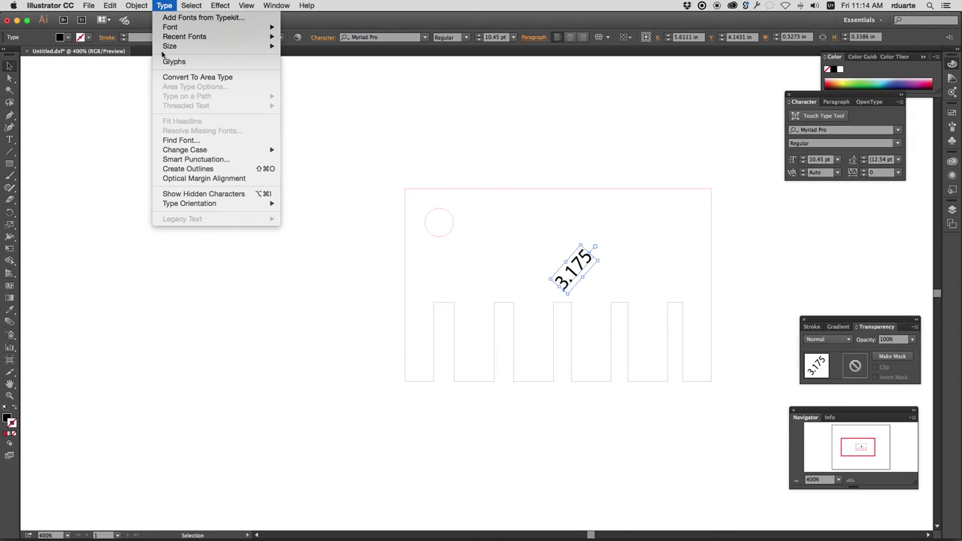
left_click(202, 173)
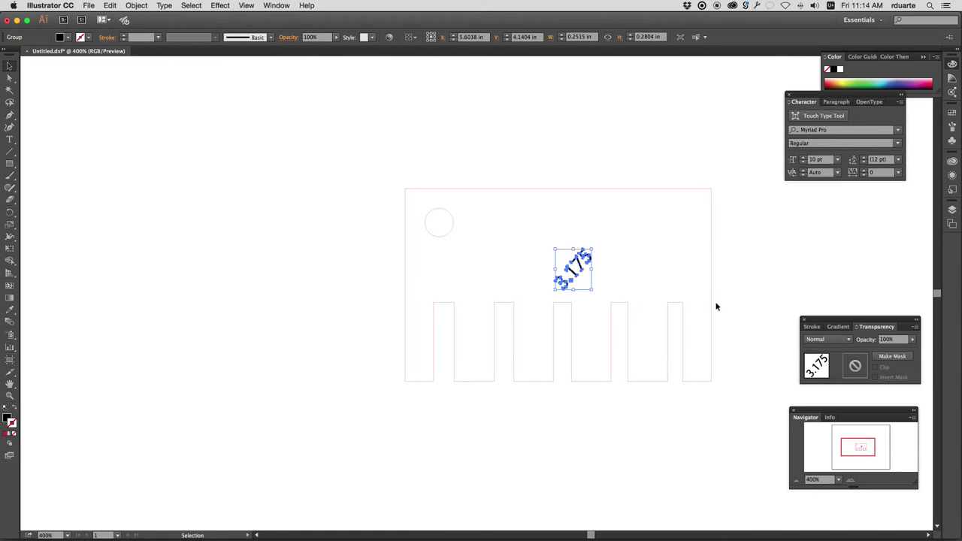
- Give the outlined 3.175 group a 0.001 pt stroke weight and no fill
left_click(656, 262)
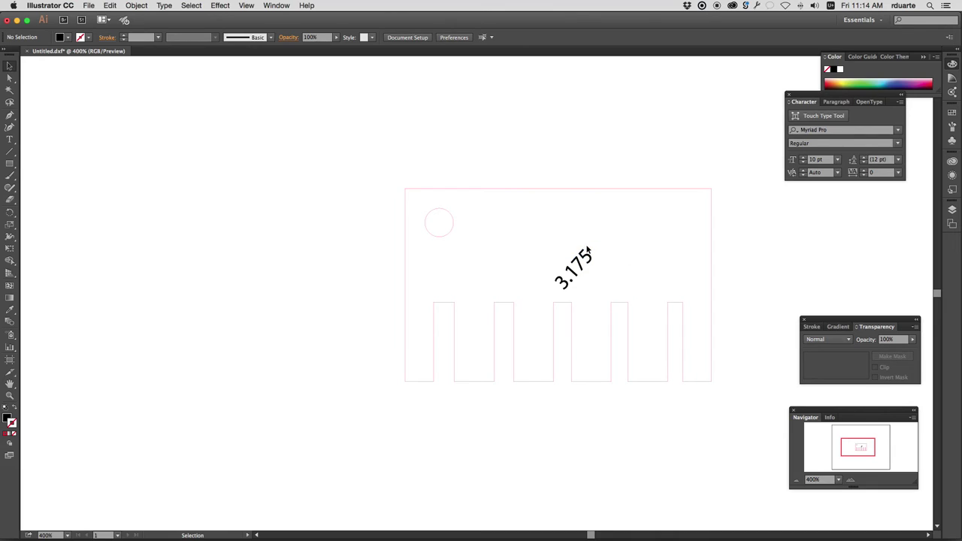
left_click(585, 267)
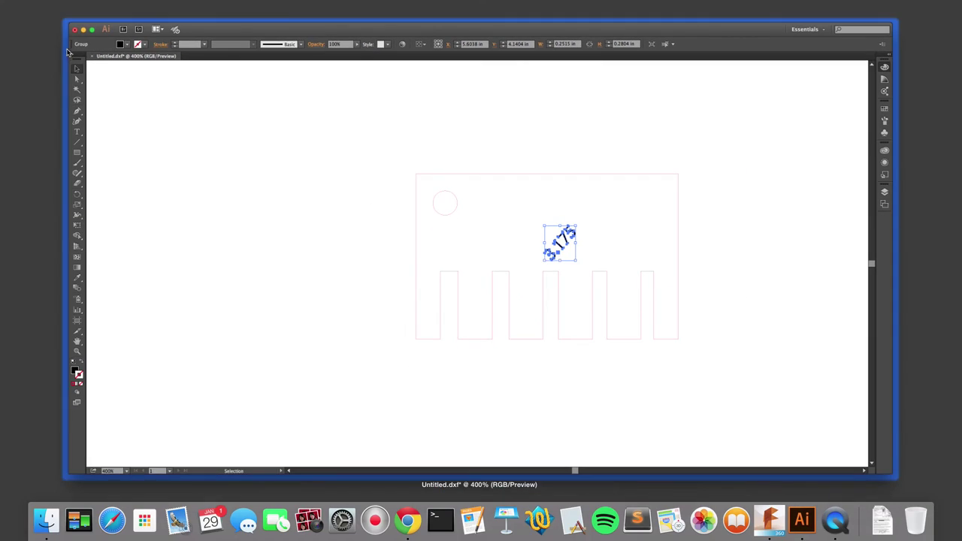
left_click(66, 52)
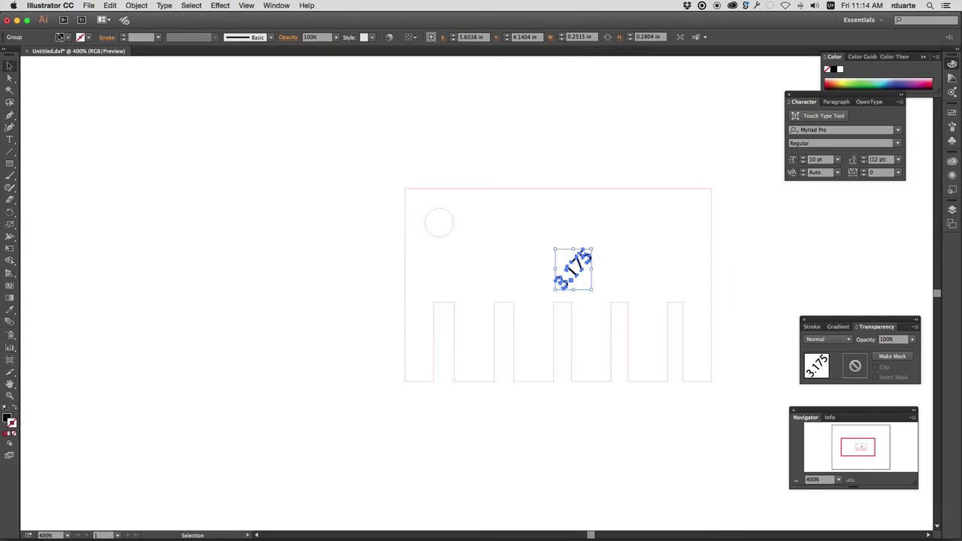
type("0")
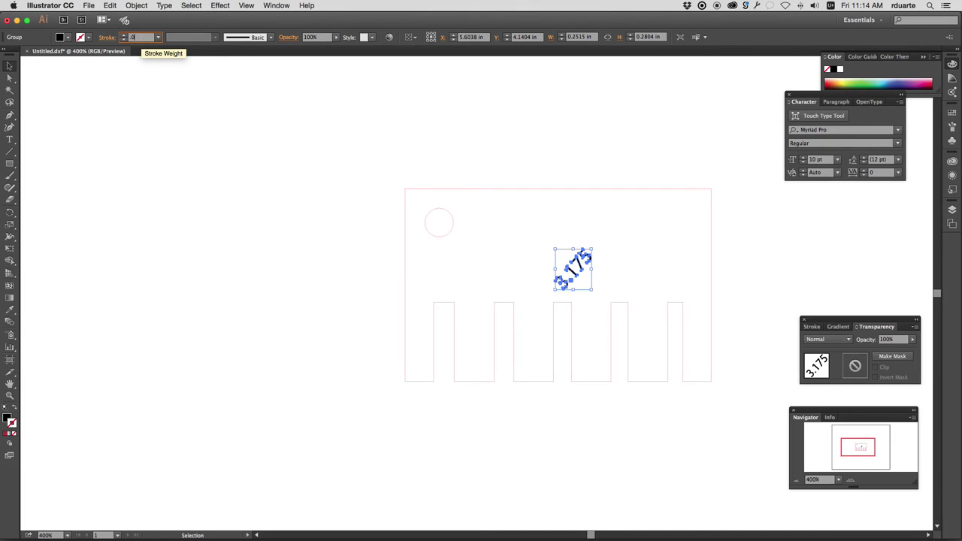
type(".001")
key("Tab")
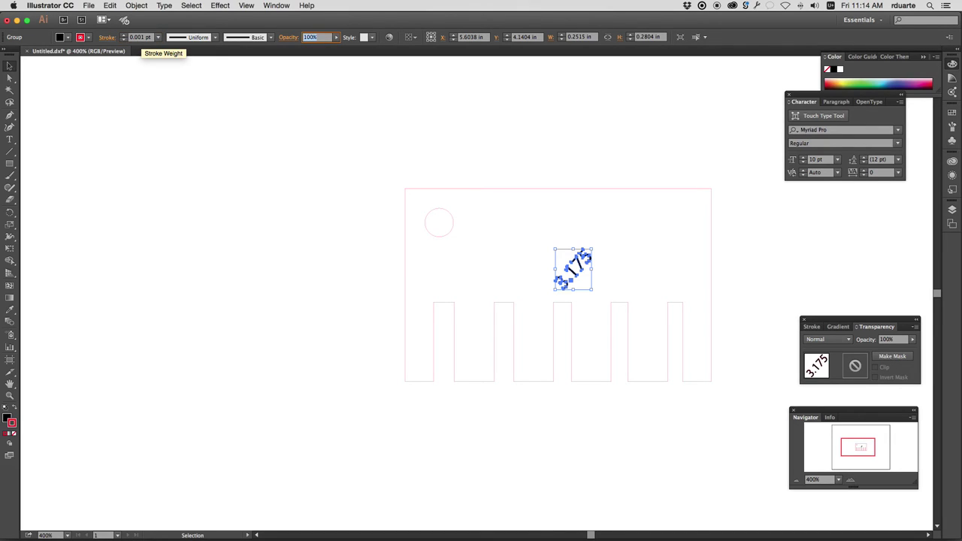
left_click(68, 39)
left_click(8, 56)
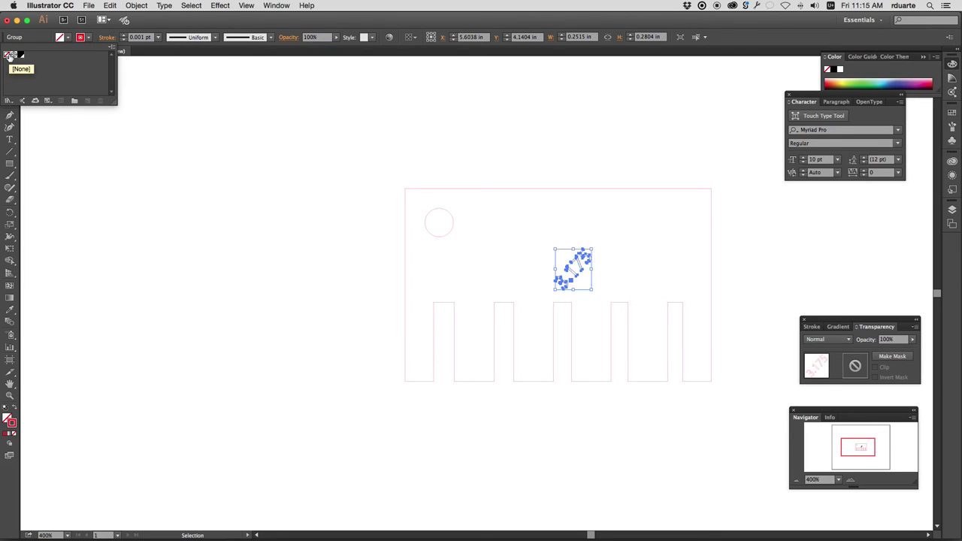
left_click(150, 103)
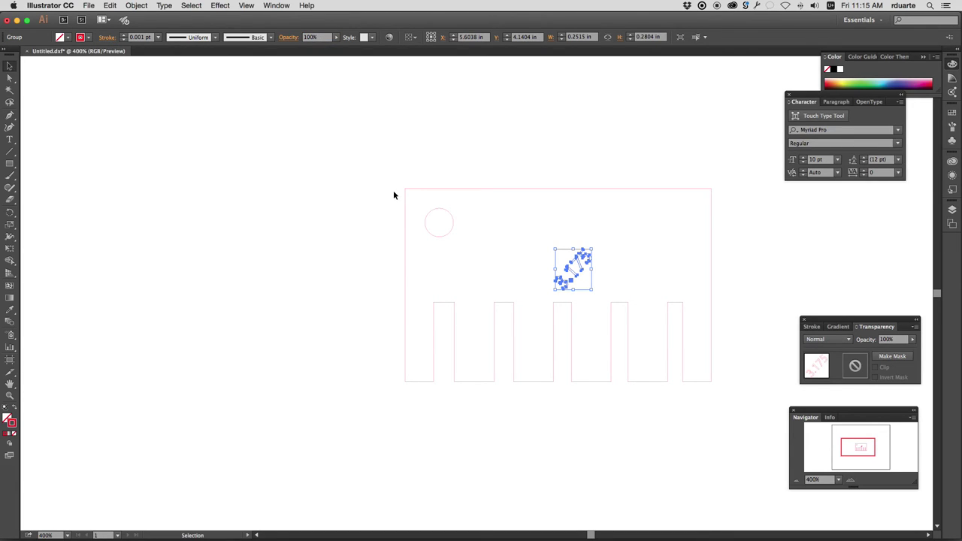
- Nudge the outlined 3.175 label slightly into position
left_click(503, 145)
left_click_drag(581, 284, 590, 263)
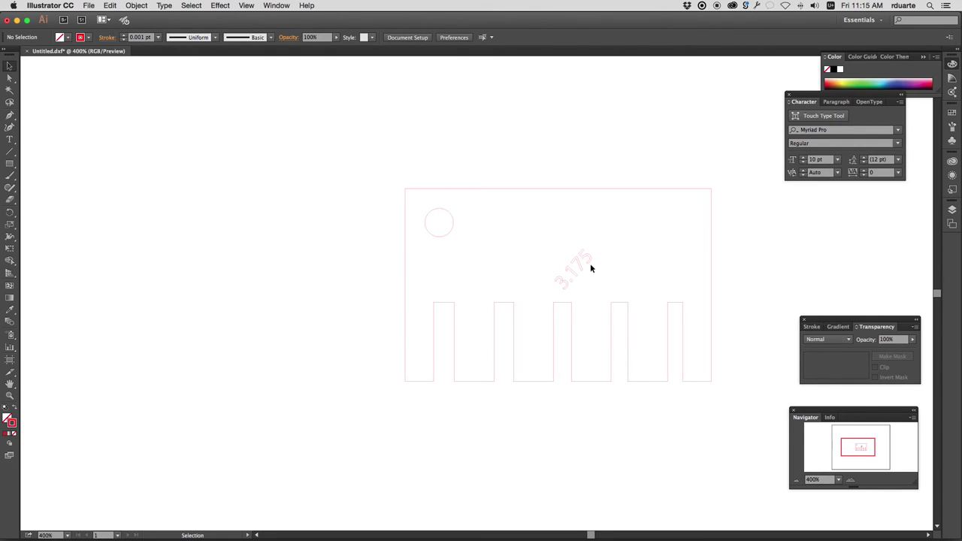
left_click(308, 170)
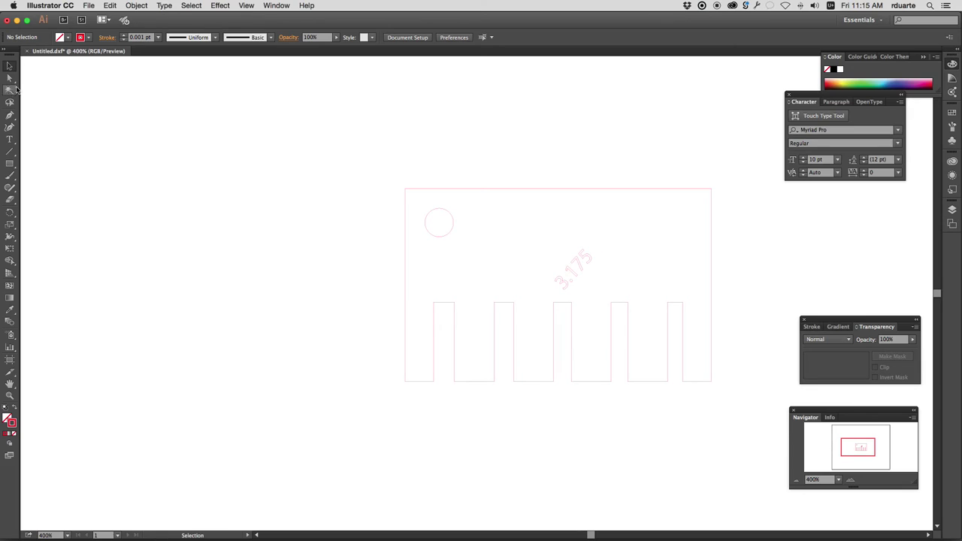
- Set the stroke colour to blue in the Color Picker, with red at 0
double_click(12, 424)
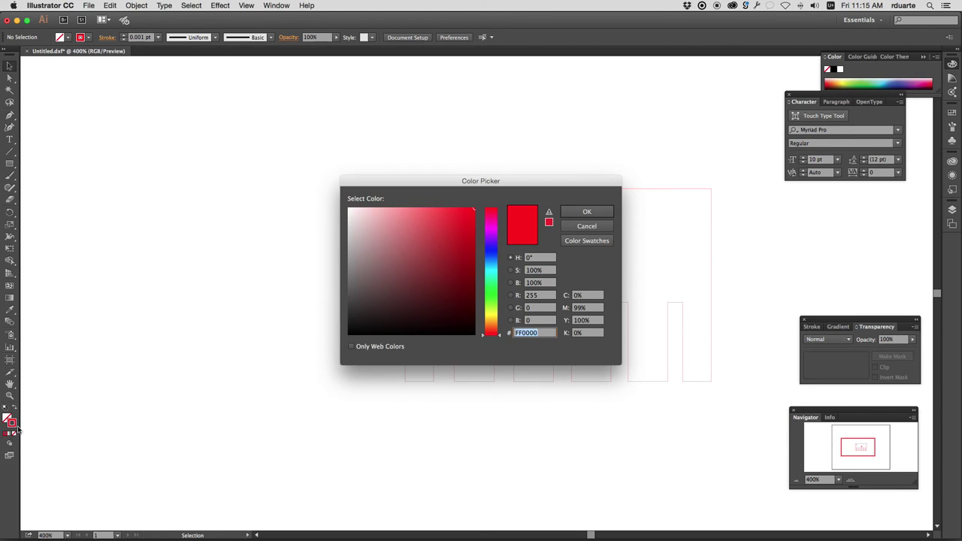
left_click(499, 247)
left_click(534, 295)
type("0")
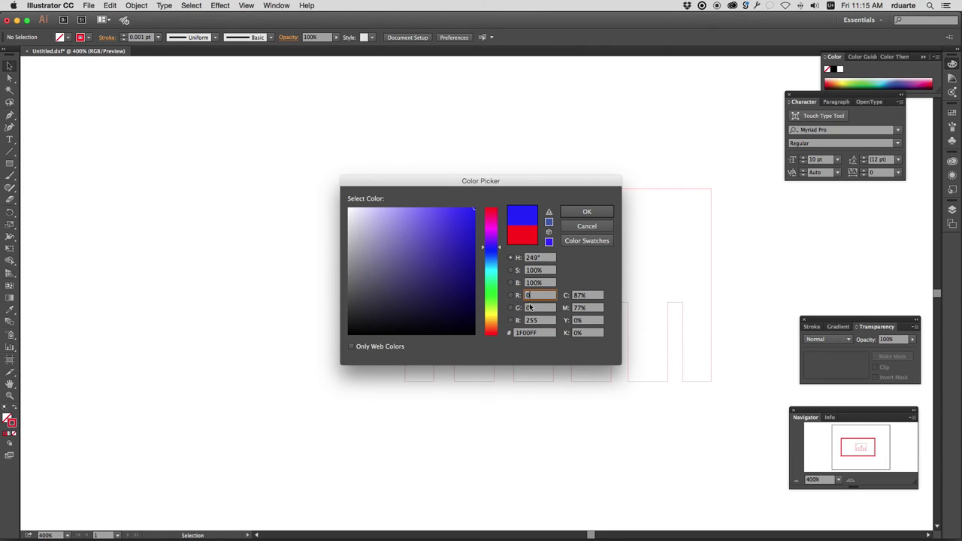
left_click(547, 324)
left_click(584, 212)
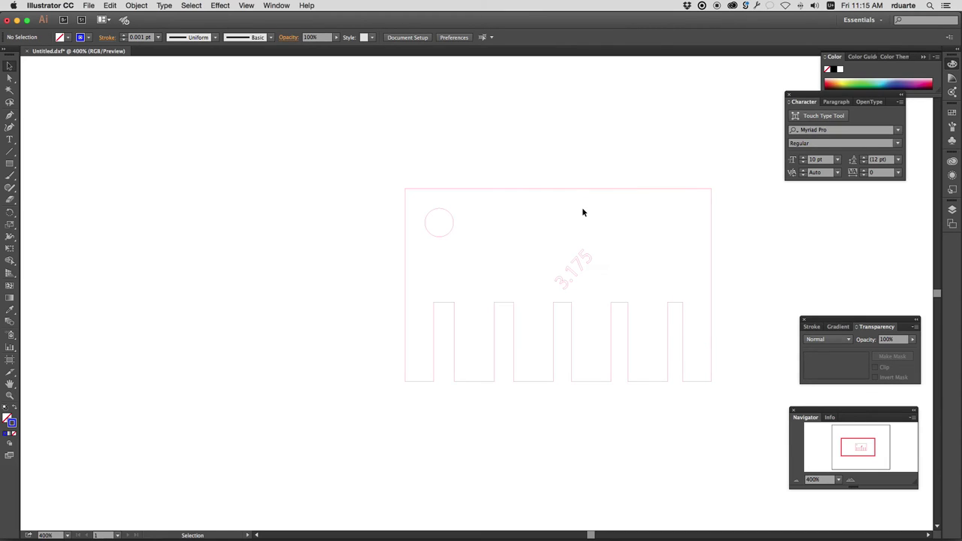
- Marquee-select the outlined 3.175 label and apply a pure blue stroke to it
left_click_drag(538, 238, 606, 290)
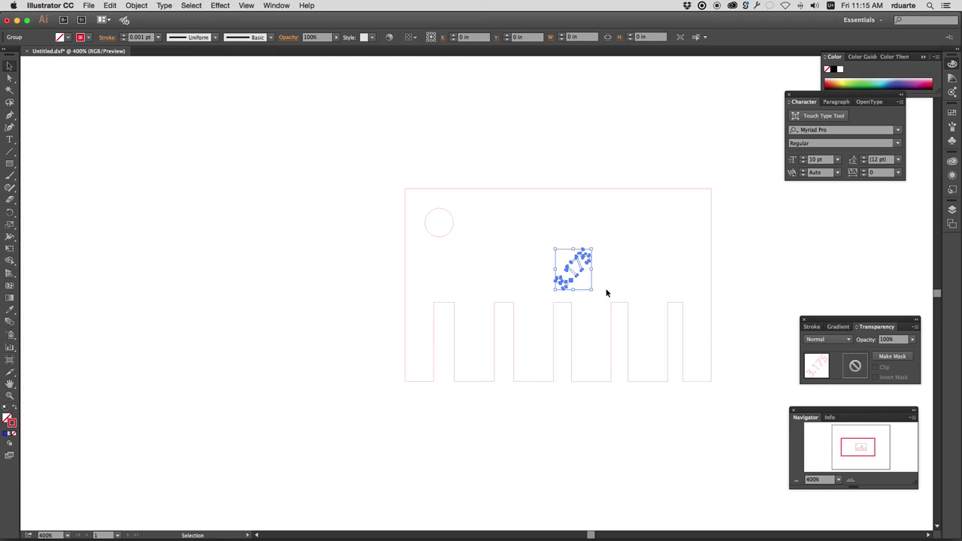
double_click(11, 422)
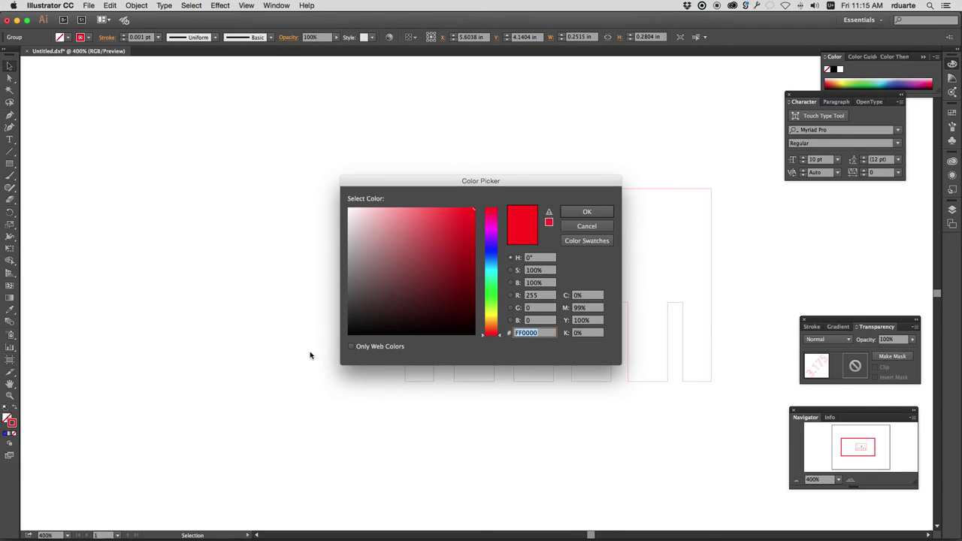
left_click(490, 250)
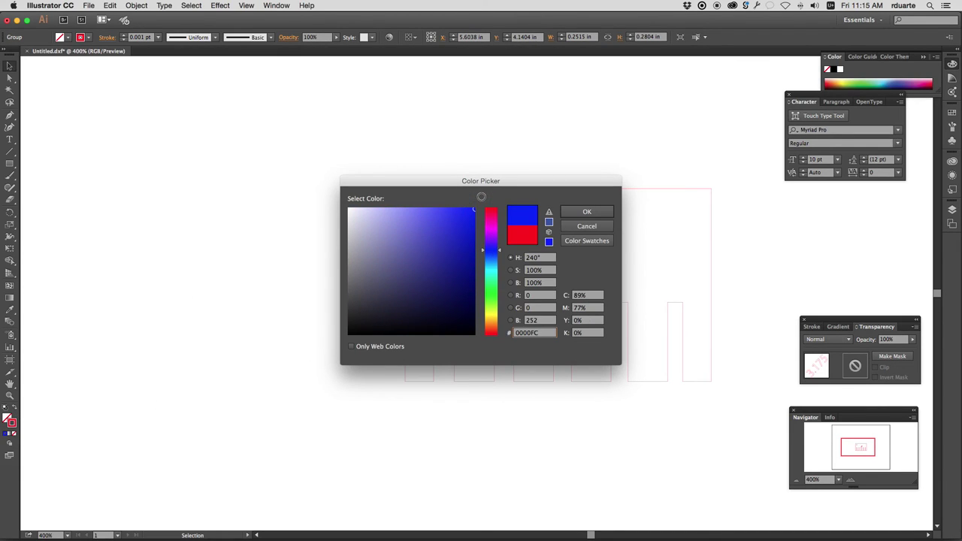
left_click(587, 211)
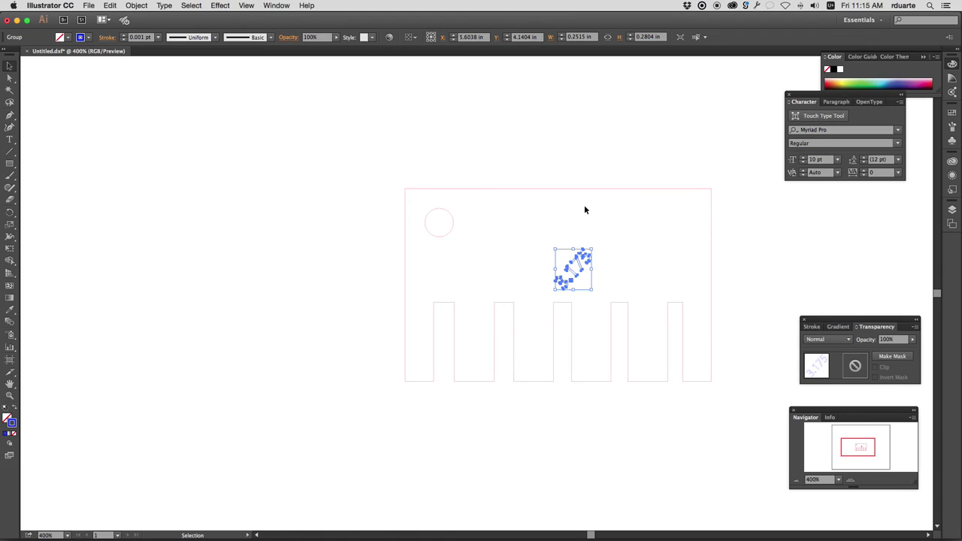
left_click(610, 272)
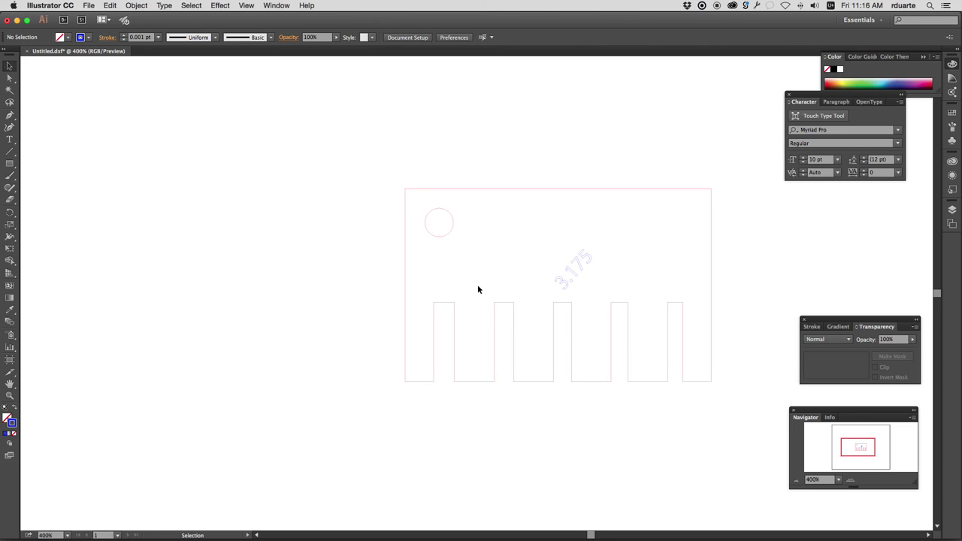
- Switch from Illustrator back to the slotted plate in Fusion 360 with Cmd+Tab
key("super+Tab")
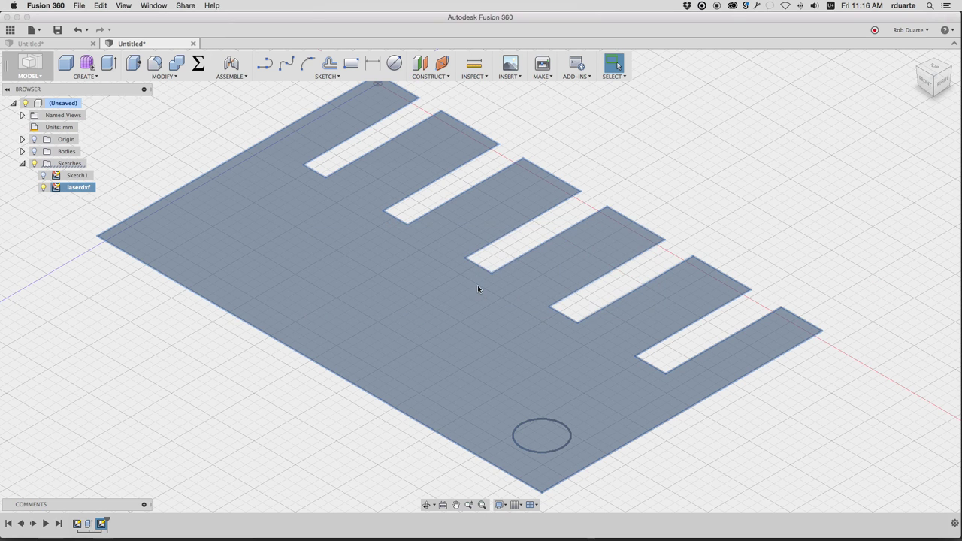